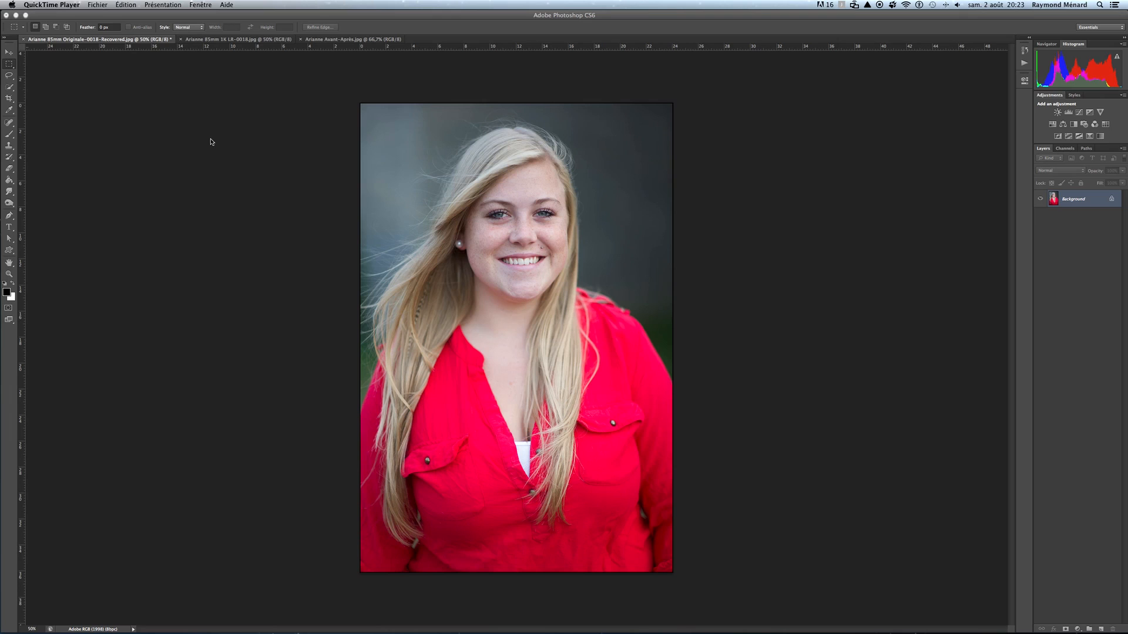
Step: Focus Photoshop and browse the Image menu without choosing a command
left_click(276, 19)
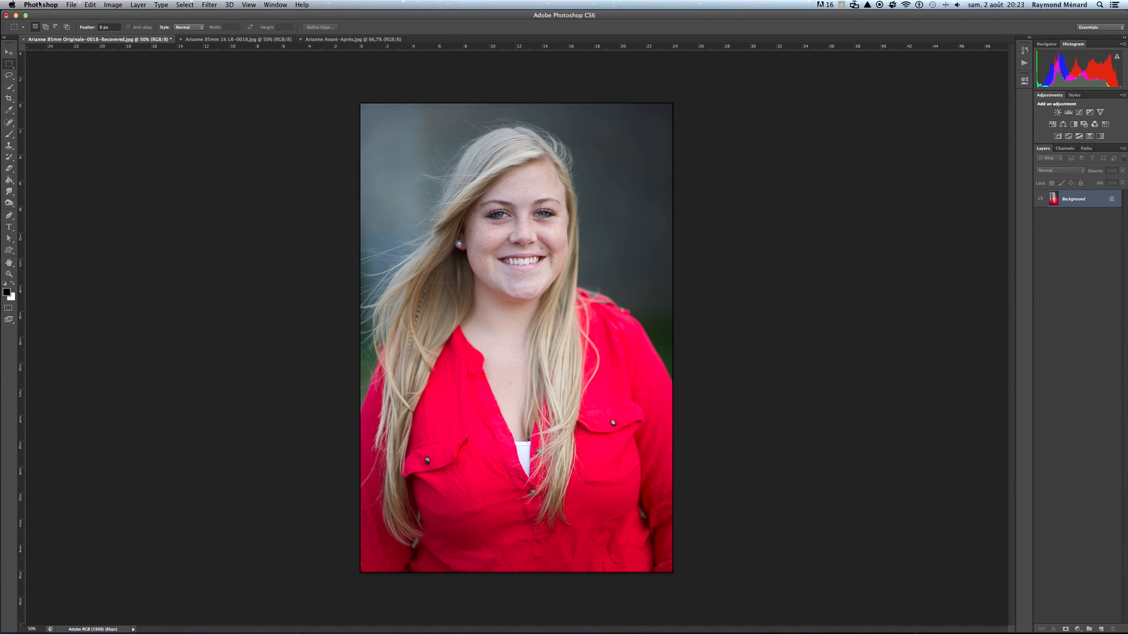
left_click(116, 6)
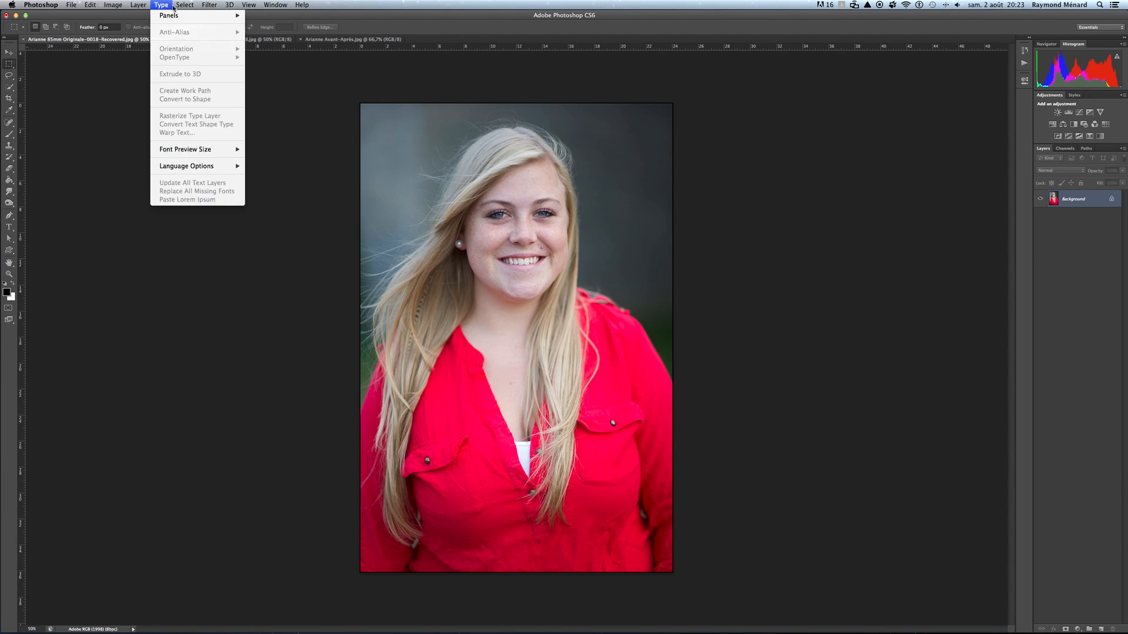
mouse_move(189, 7)
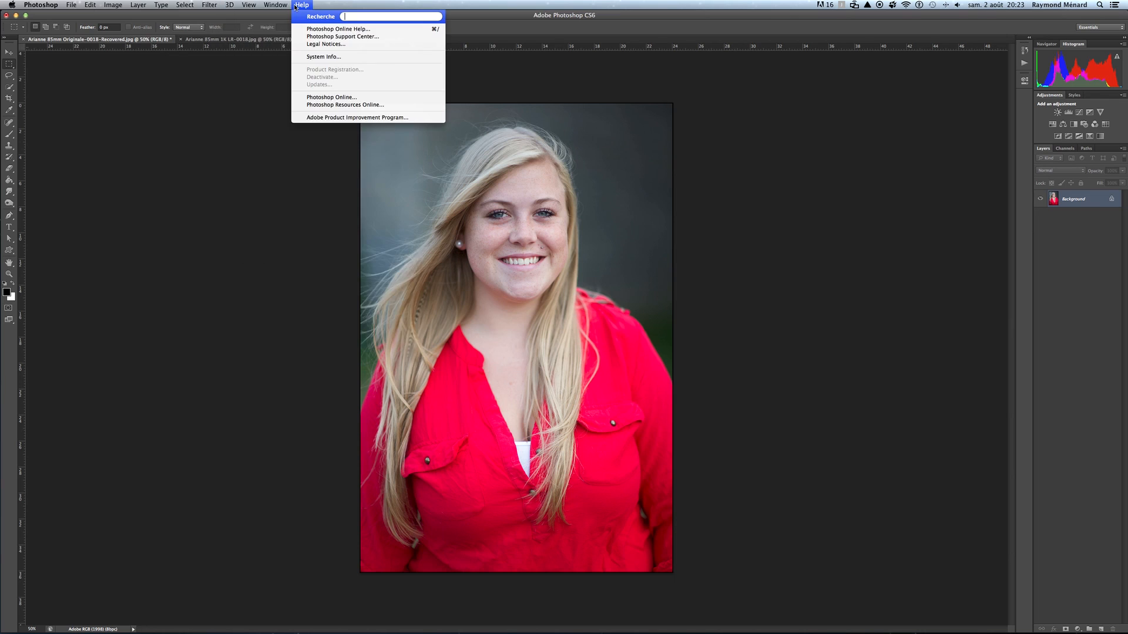
mouse_move(275, 5)
left_click(181, 114)
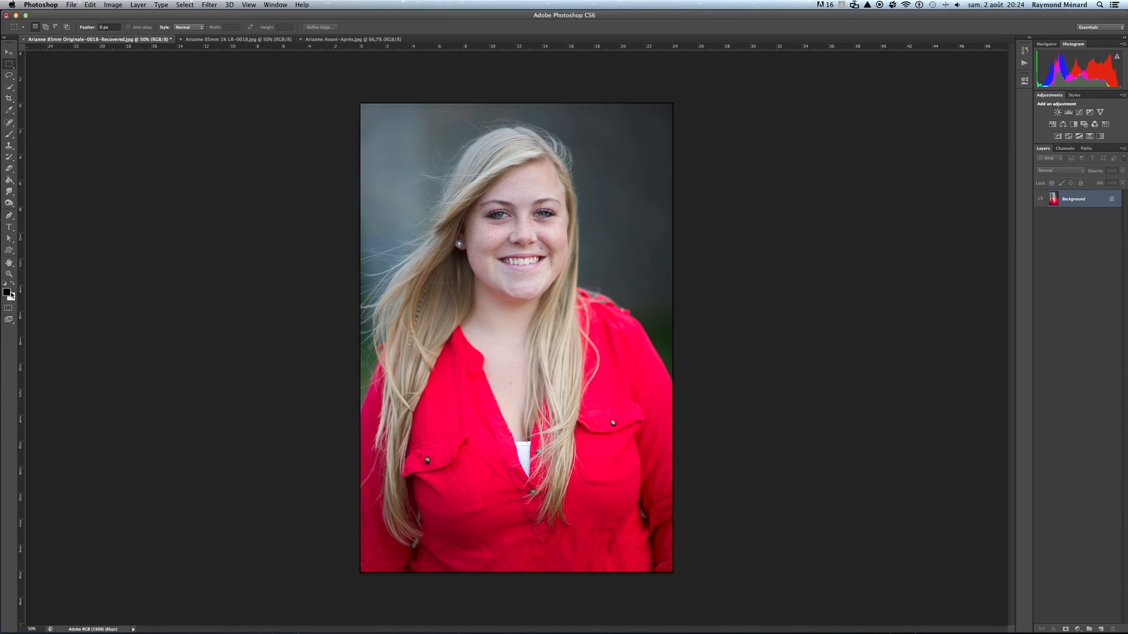
Step: Swap the foreground and background colours several times, ending with black over white
left_click(13, 285)
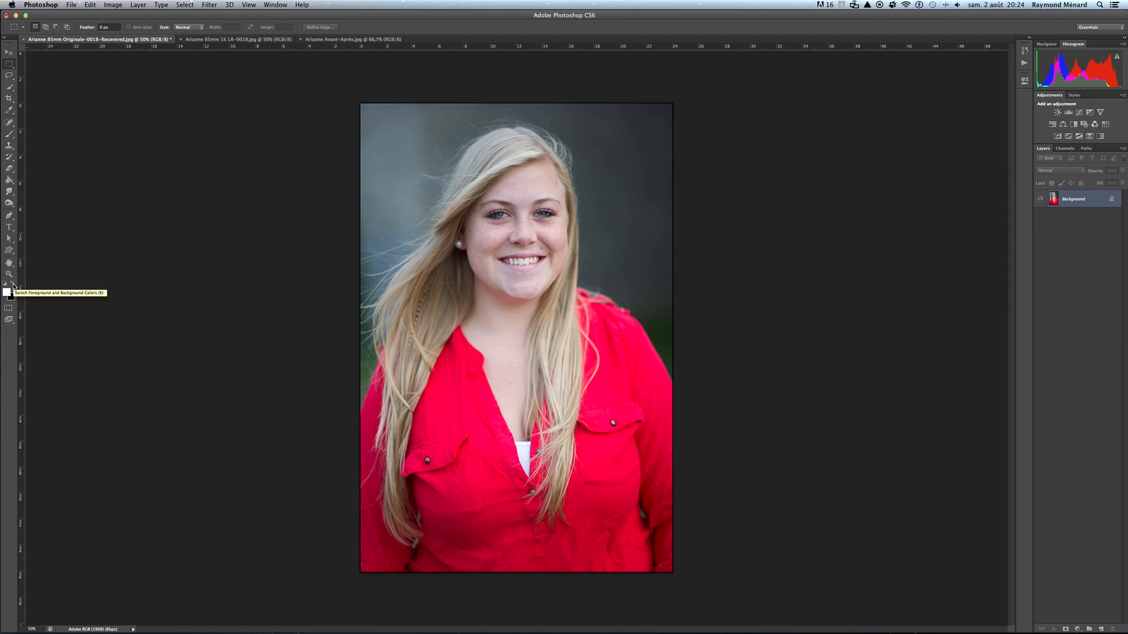
left_click(13, 286)
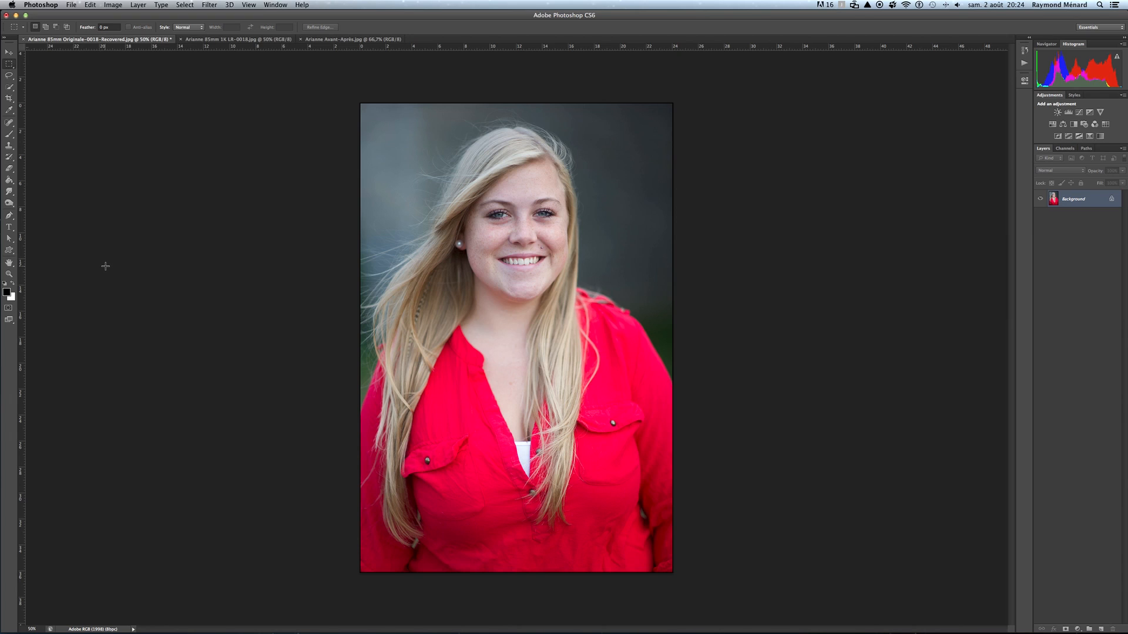
key("x")
key("x")
left_click(13, 285)
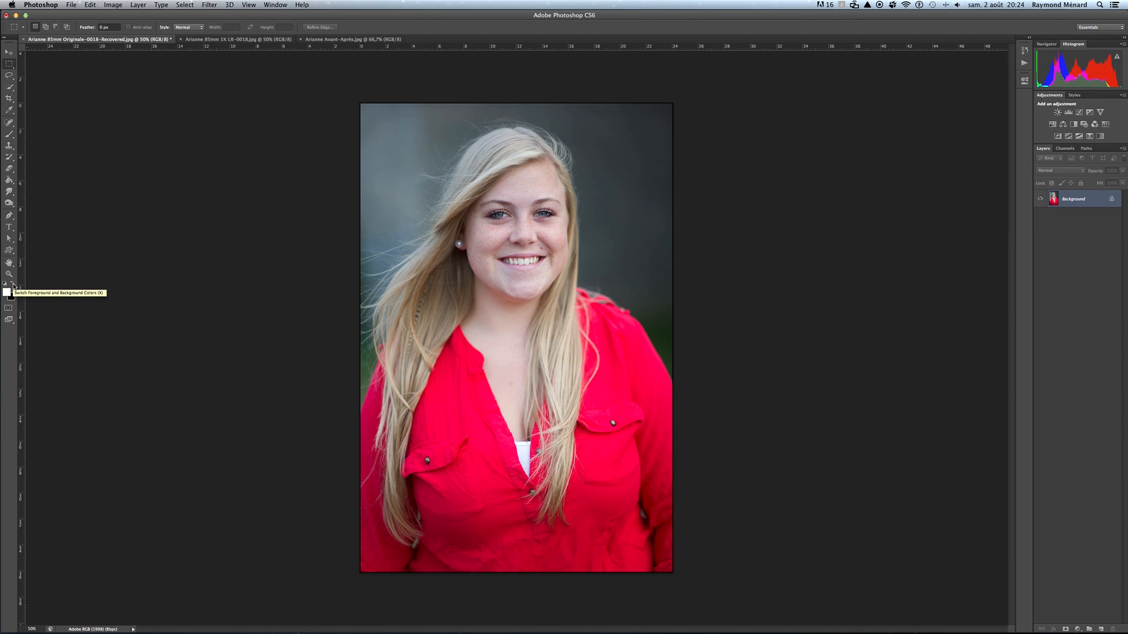
left_click(13, 285)
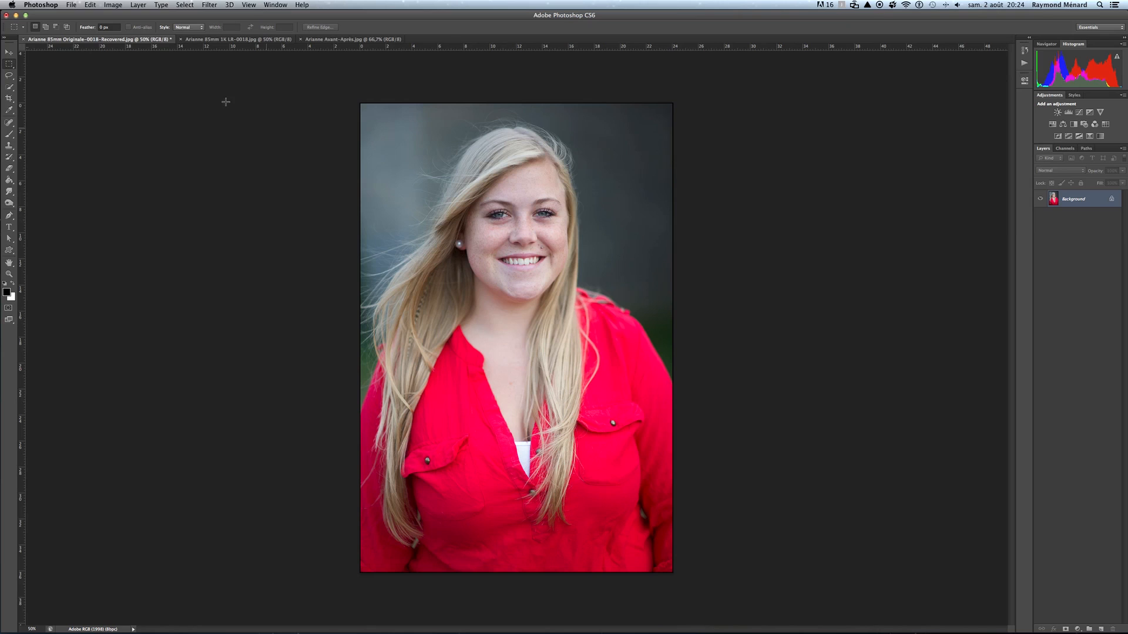
Step: View the second portrait and the before/after document, then return to the original portrait
left_click(239, 43)
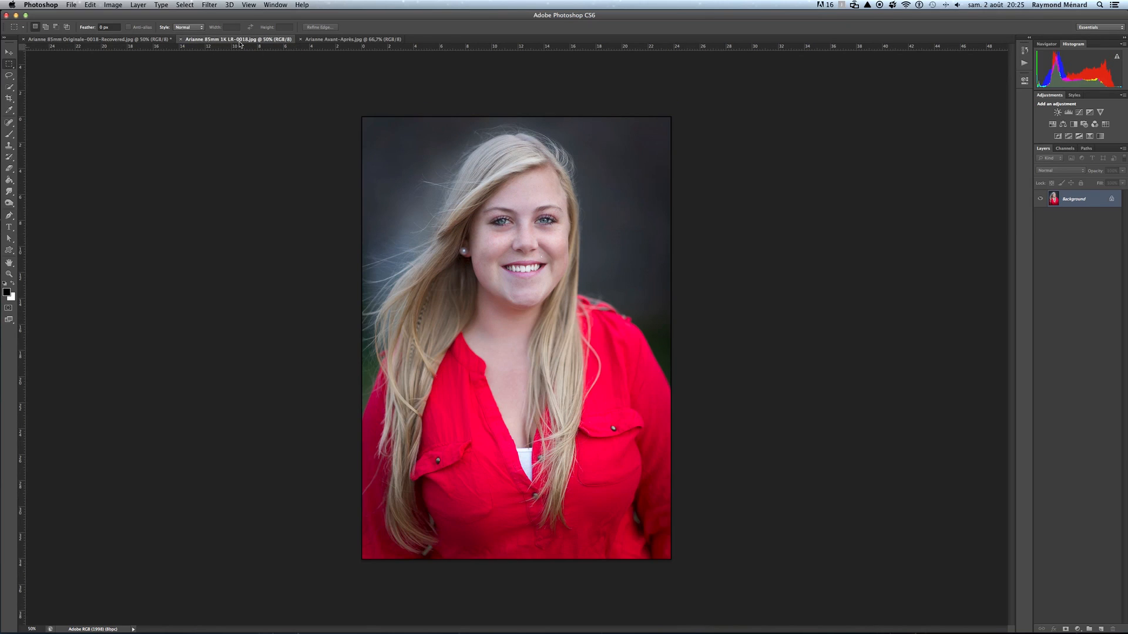
left_click(351, 39)
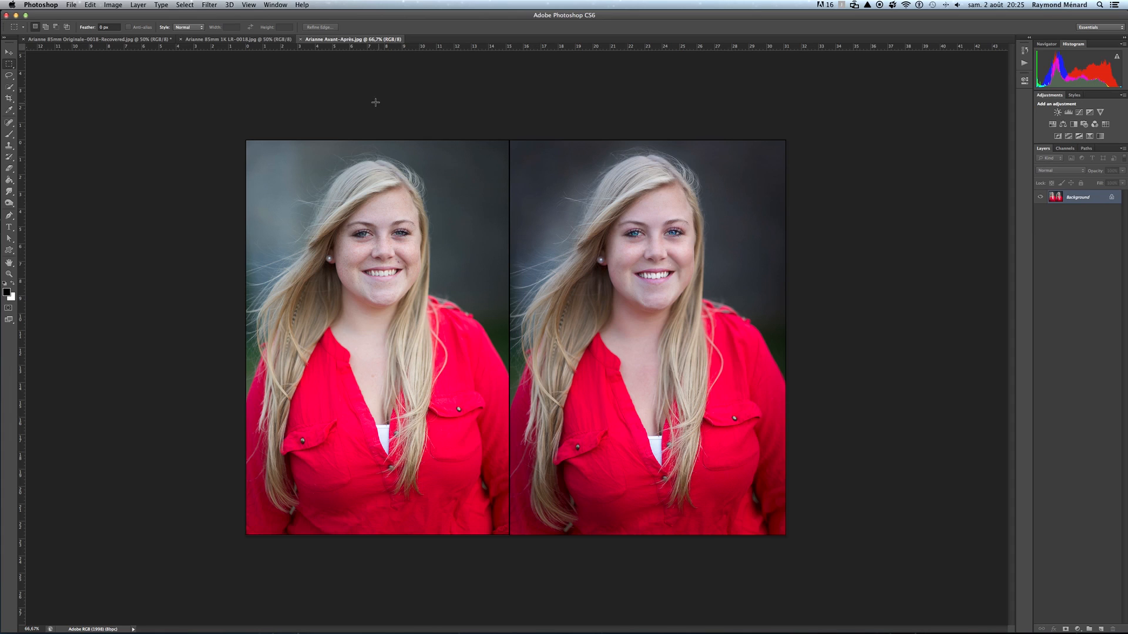
left_click(79, 40)
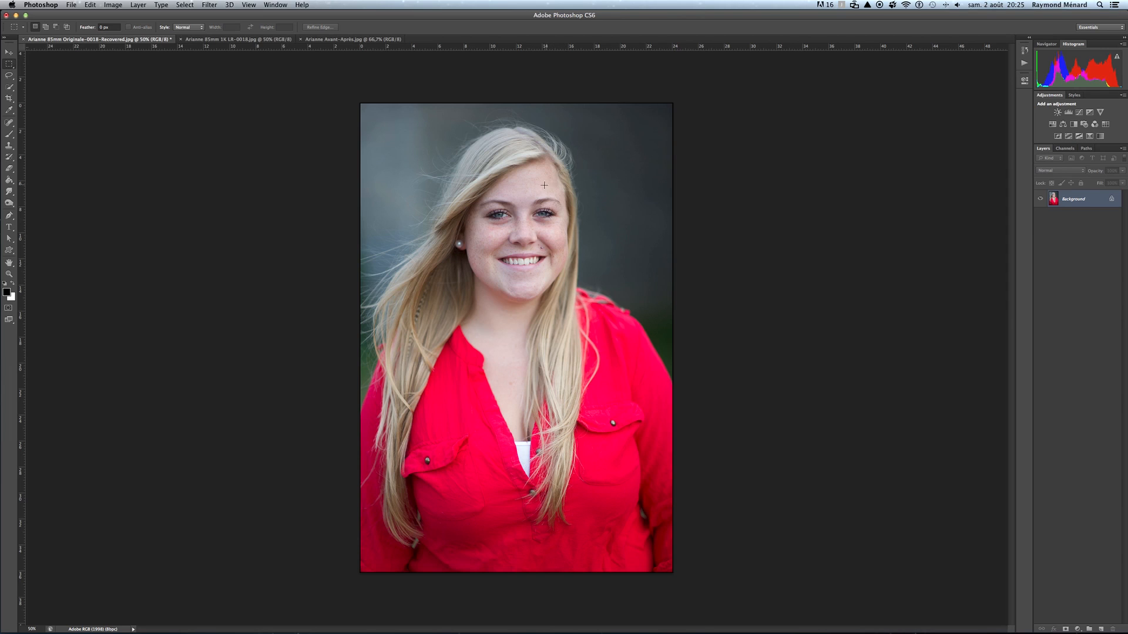
Step: Duplicate the Background layer with Cmd+J and rename Layer 1 to 'Adoucissement'
right_click(1081, 201)
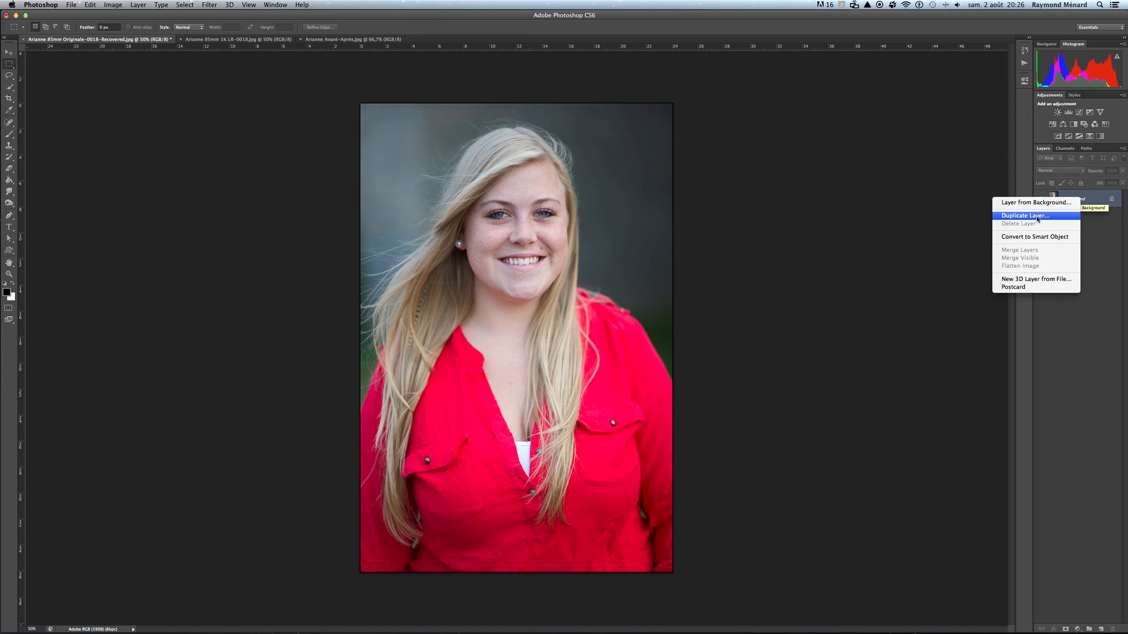
left_click(837, 188)
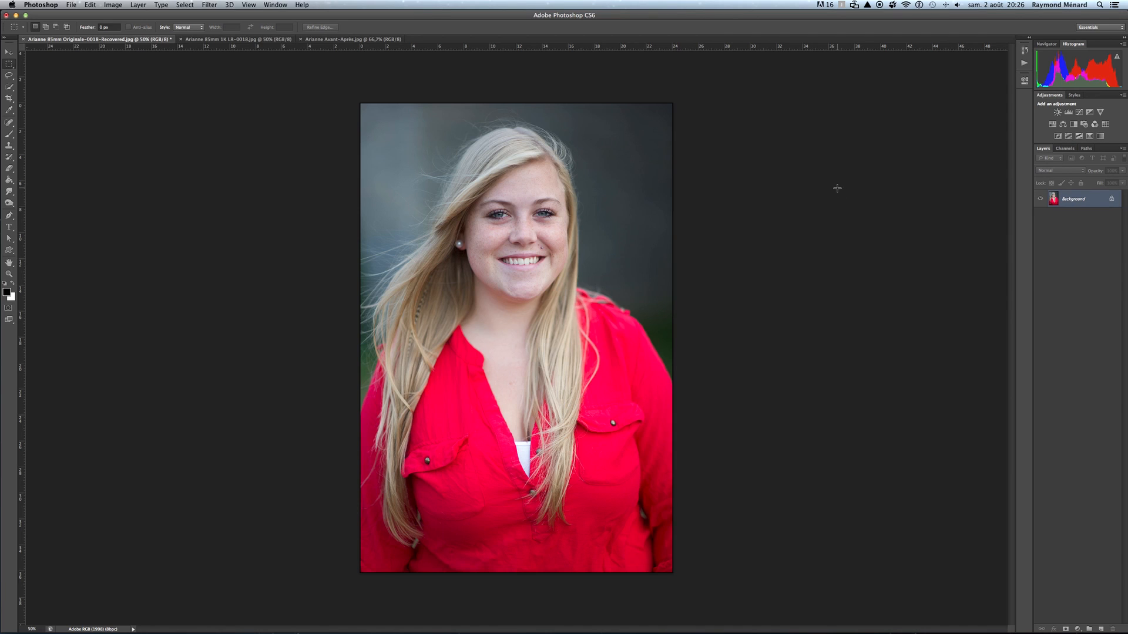
key("super+j")
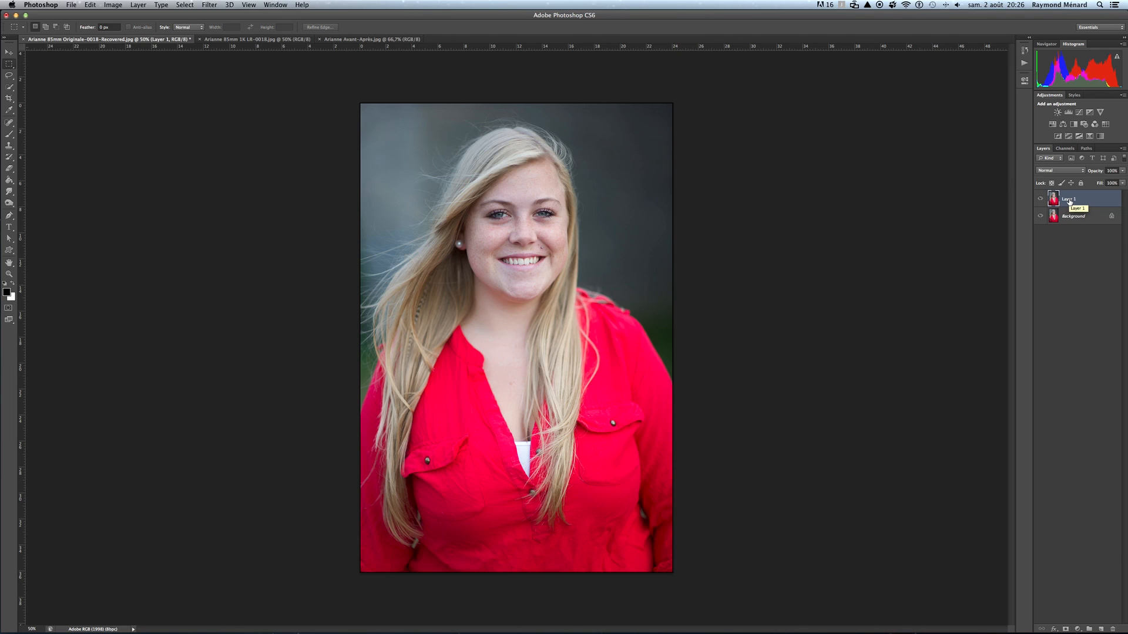
double_click(1069, 199)
type("Adoucissement")
key("Return")
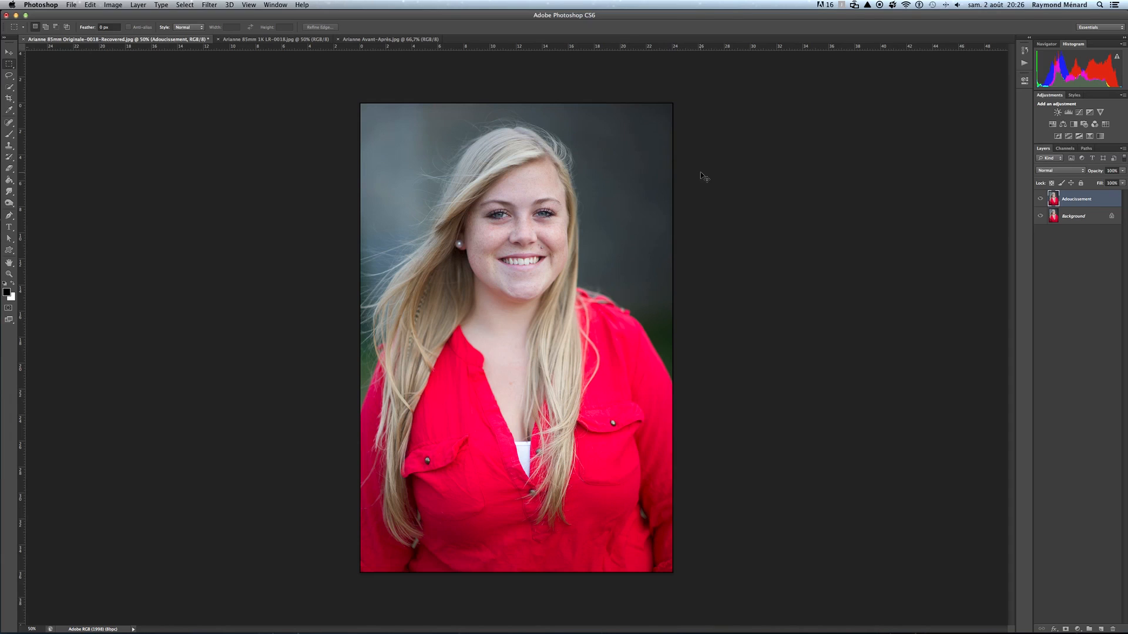
Step: Zoom to 100% and apply Surface Blur with Radius 14 px and Threshold 24 levels
key("super+plus")
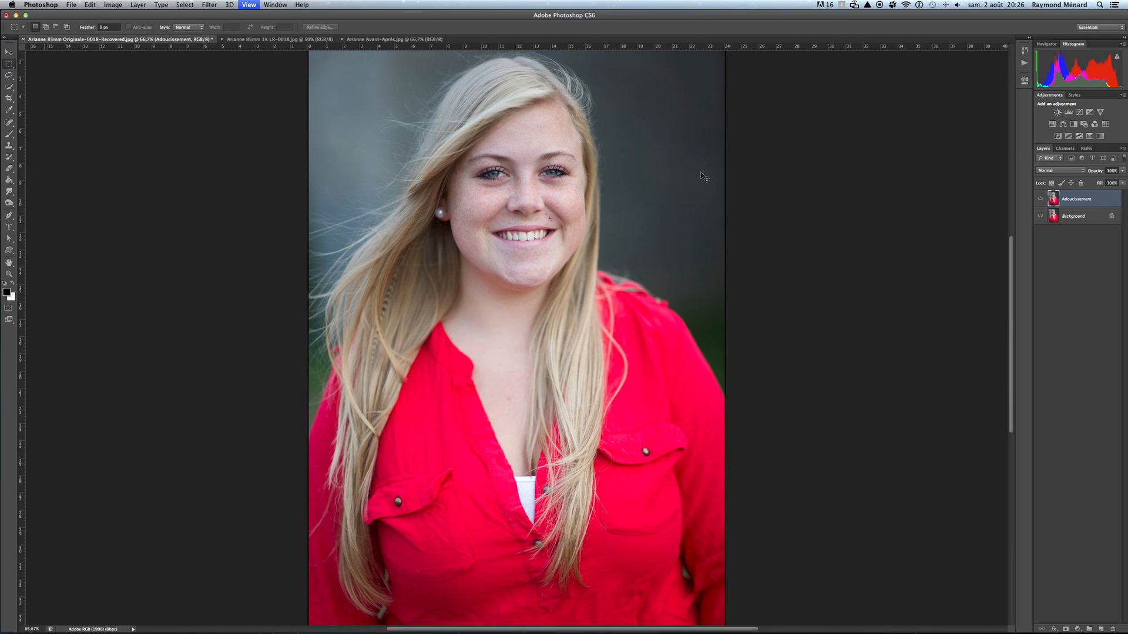
key("super+plus")
scroll(696, 172, "up", 10)
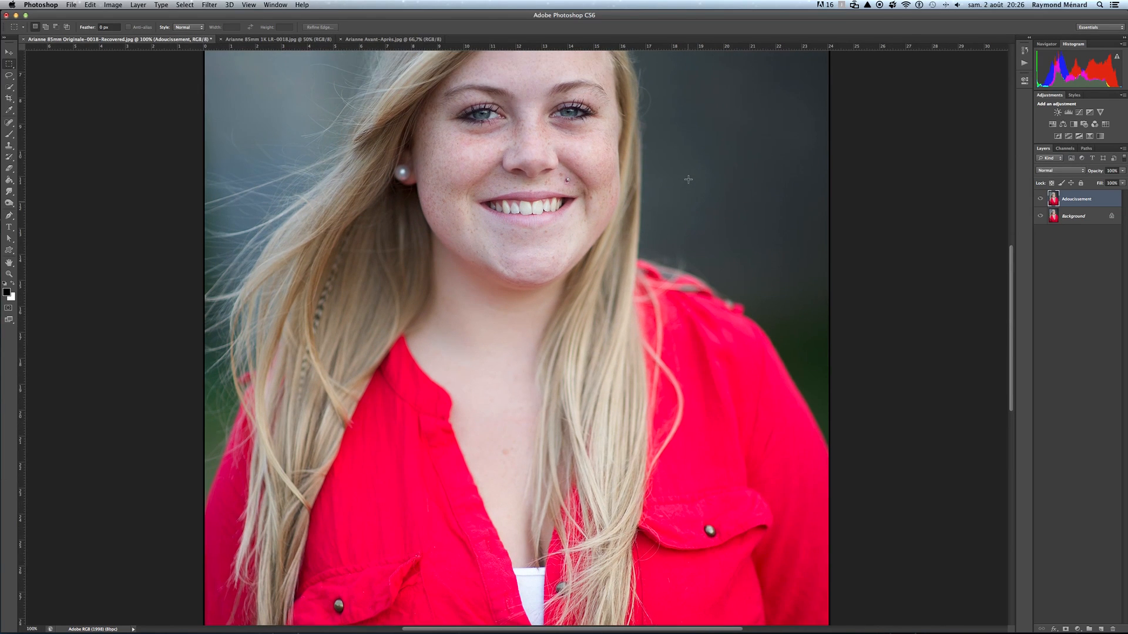
scroll(689, 179, "down", 4)
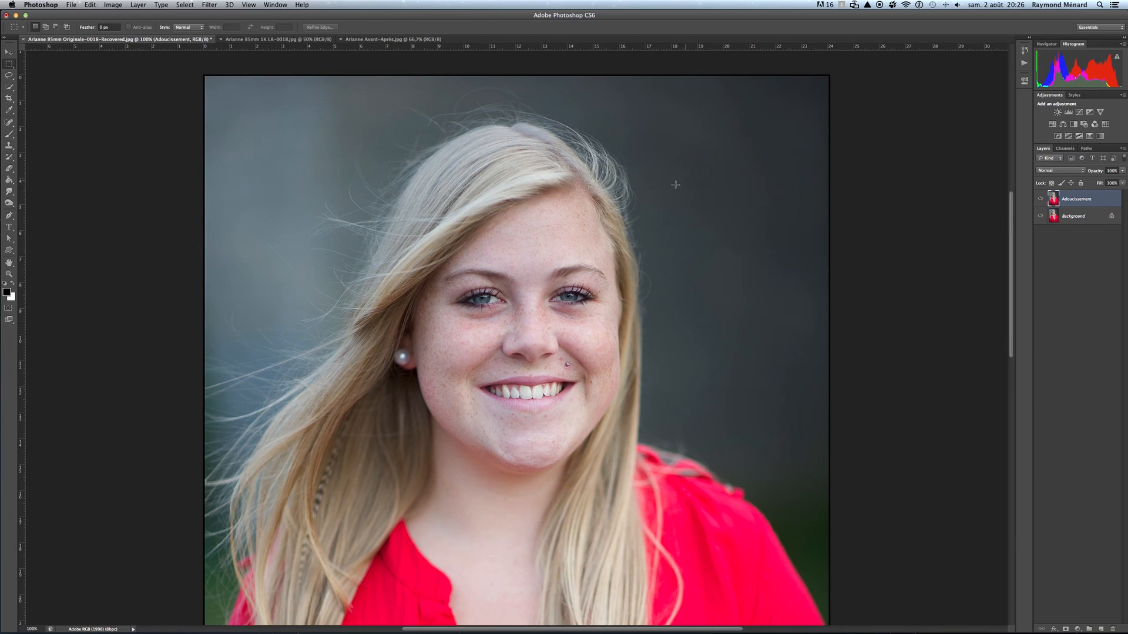
left_click(210, 6)
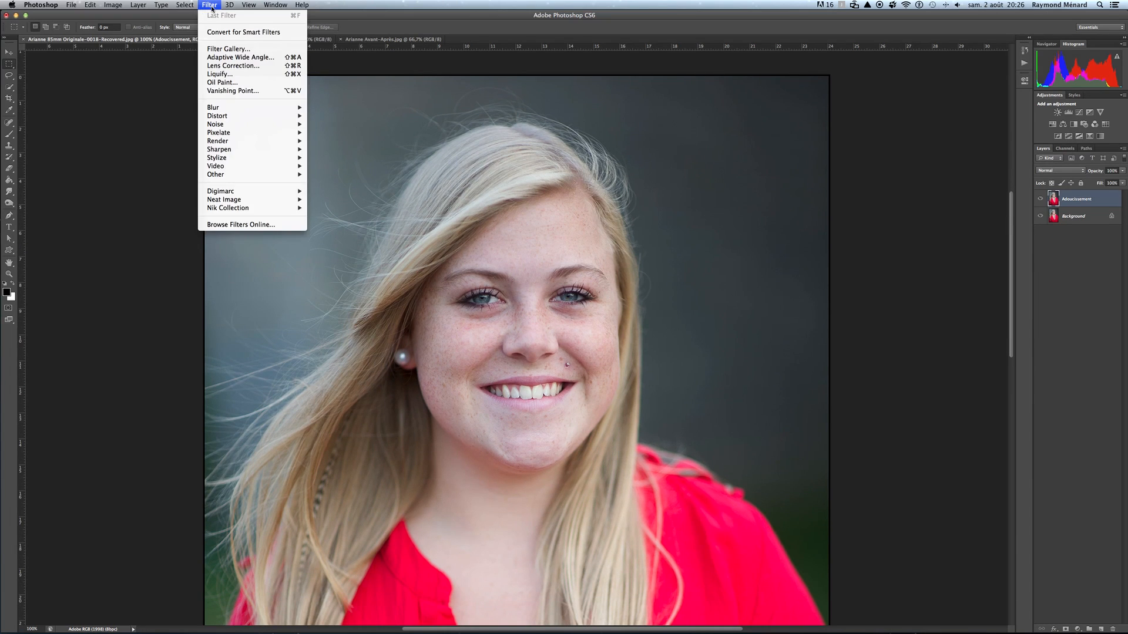
mouse_move(215, 111)
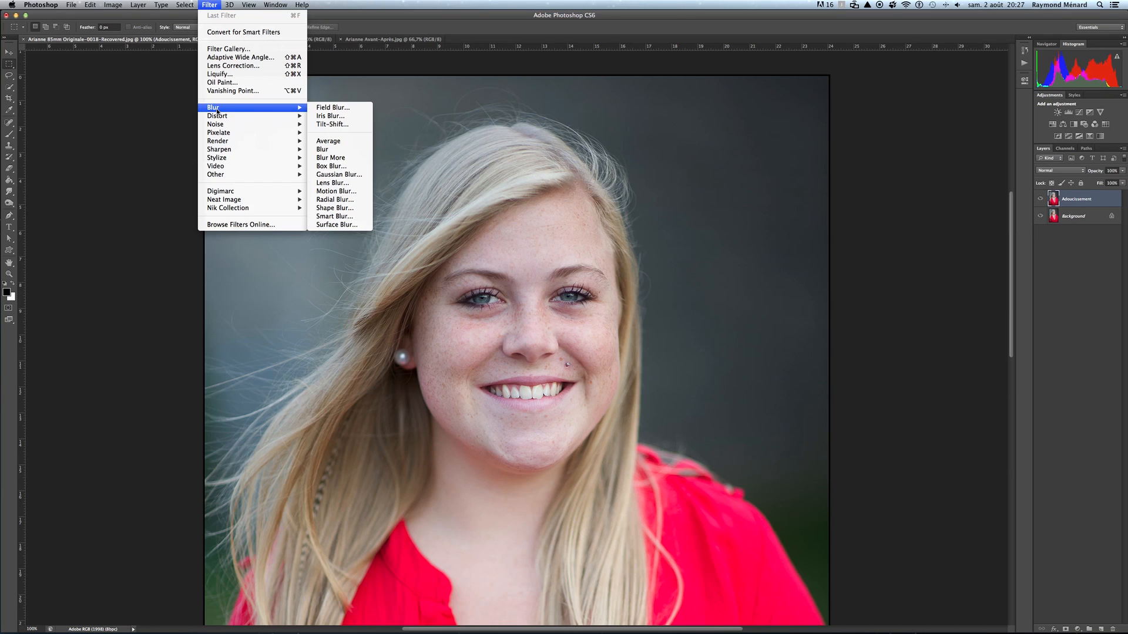
left_click(337, 225)
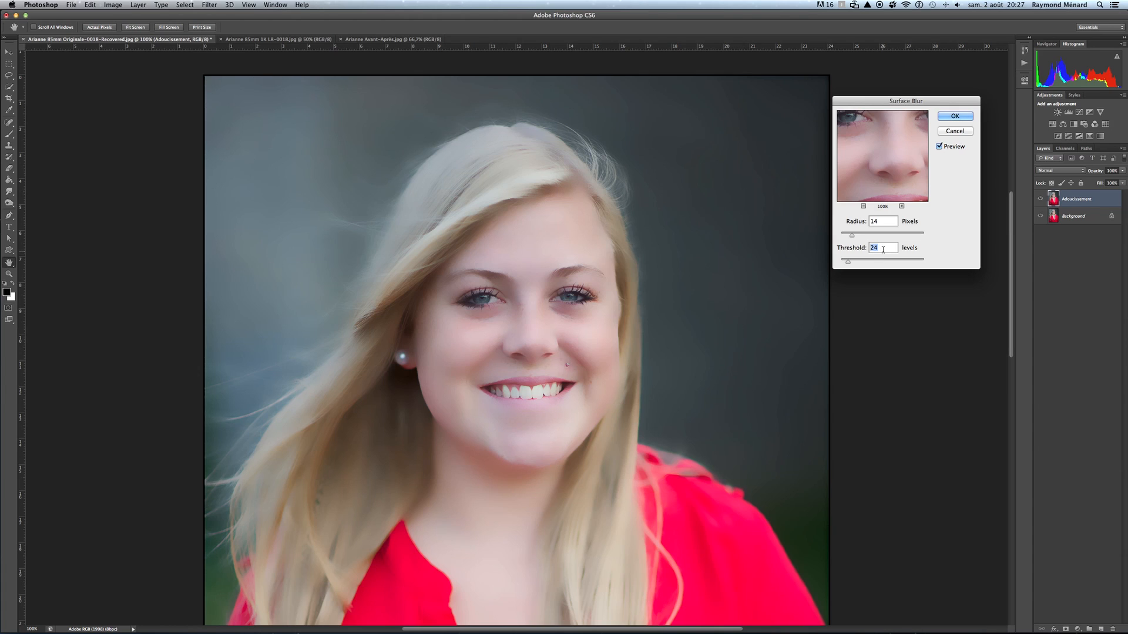
left_click(954, 116)
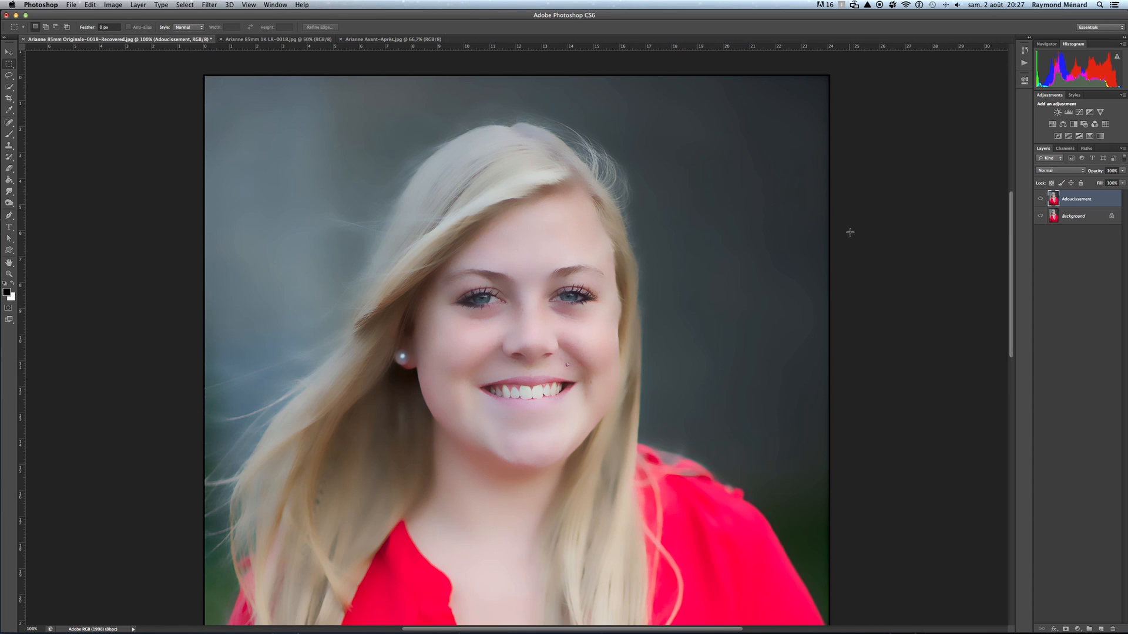
scroll(884, 221, "down", 3)
scroll(884, 221, "down", 3)
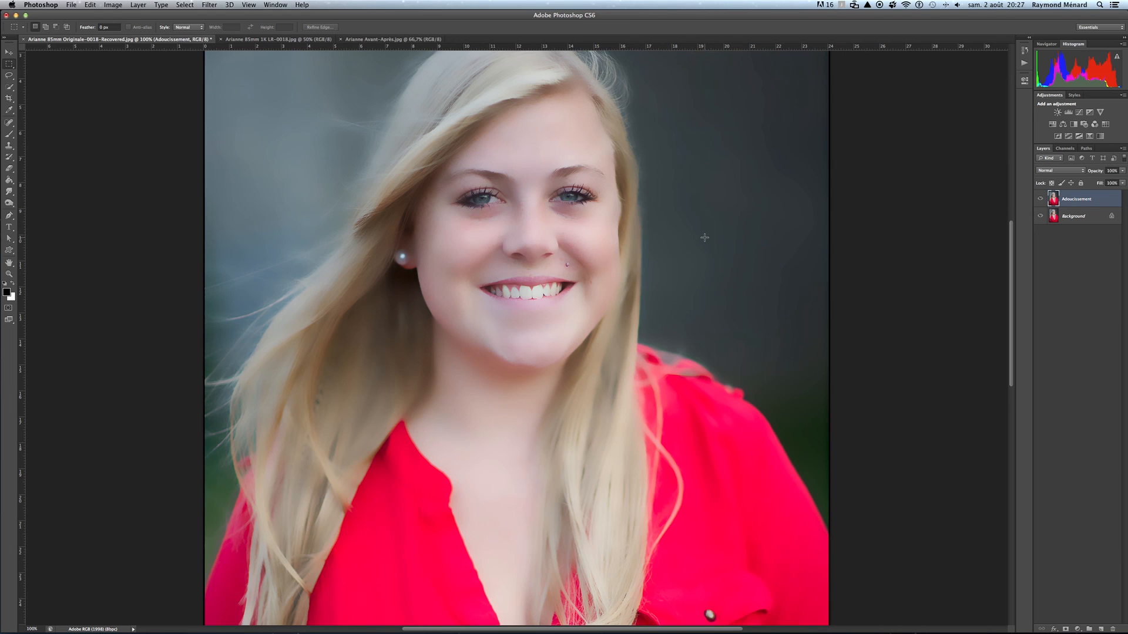
left_click(1081, 222)
left_click(1092, 200)
left_click_drag(1122, 175, 1100, 184)
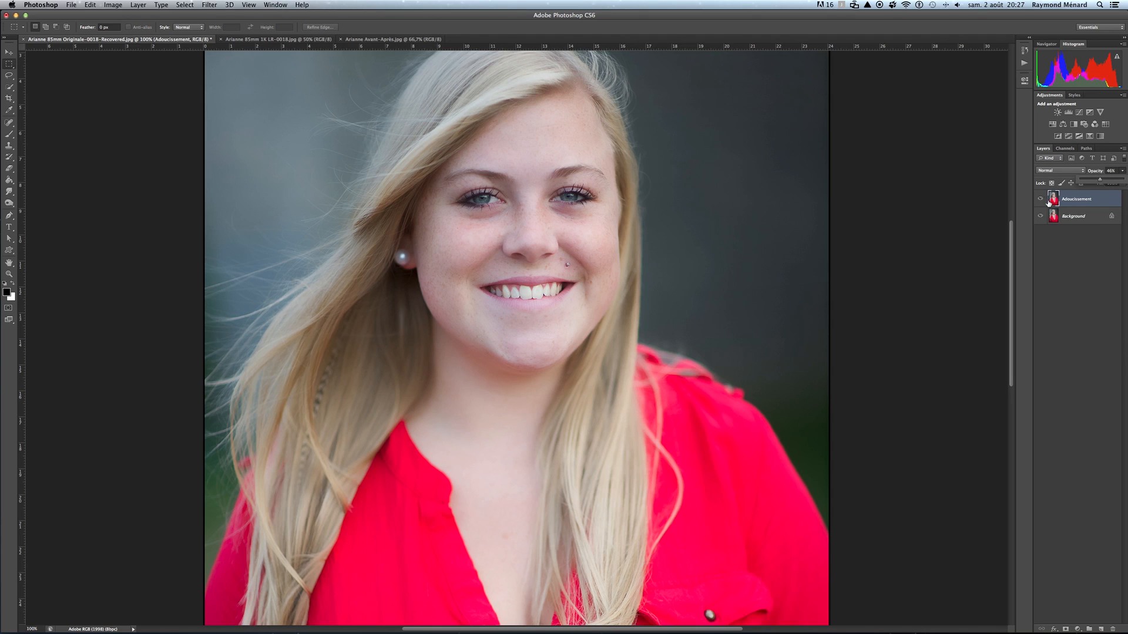
left_click_drag(1100, 182, 1123, 180)
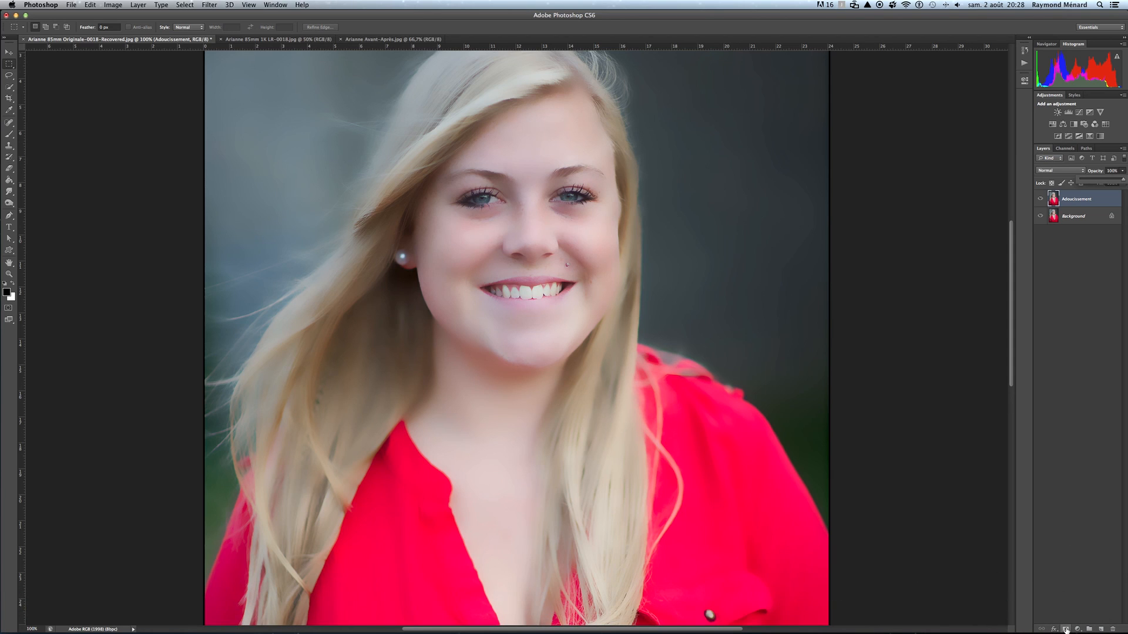
Step: Replace a trial inverted mask with a black layer mask on Adoucissement, then pick the Brush tool
left_click(1066, 630)
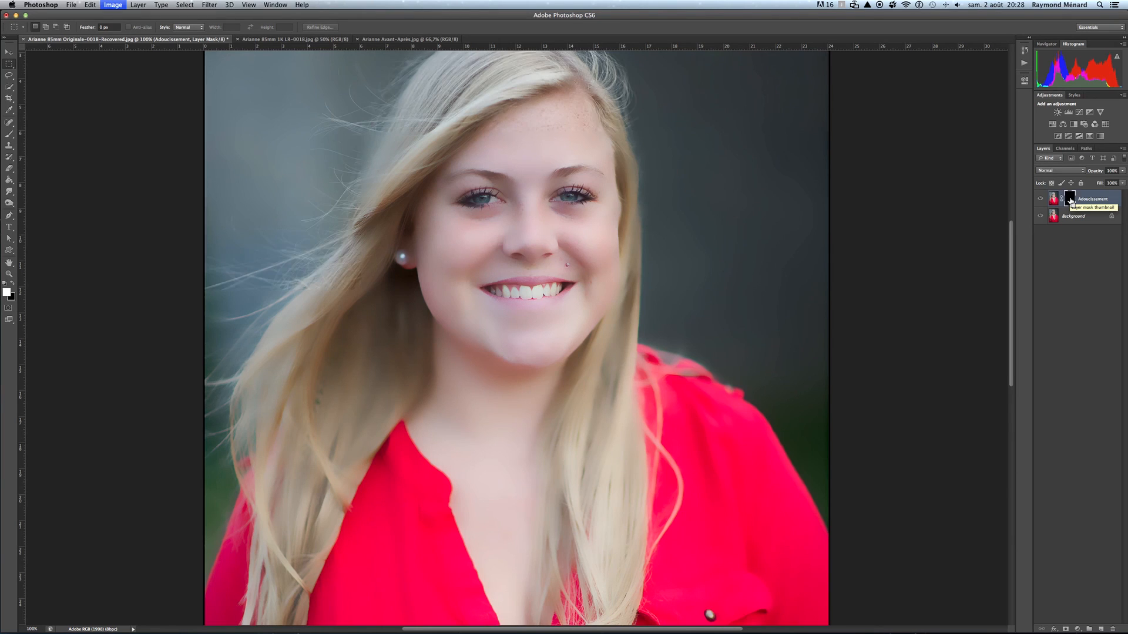
key("super+i")
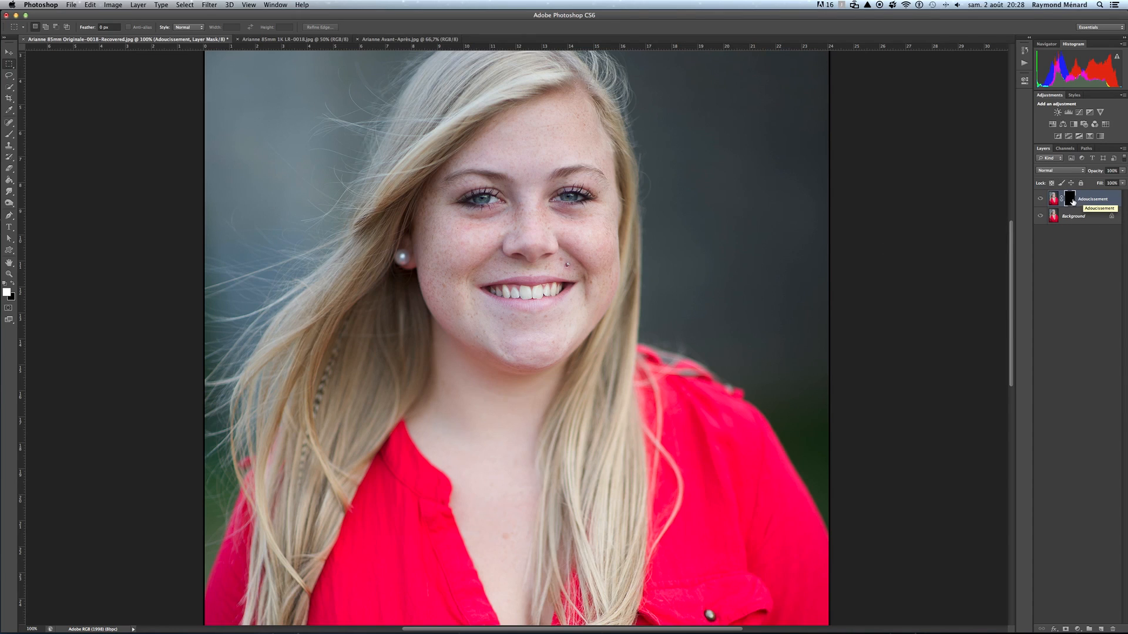
left_click_drag(1072, 200, 1109, 626)
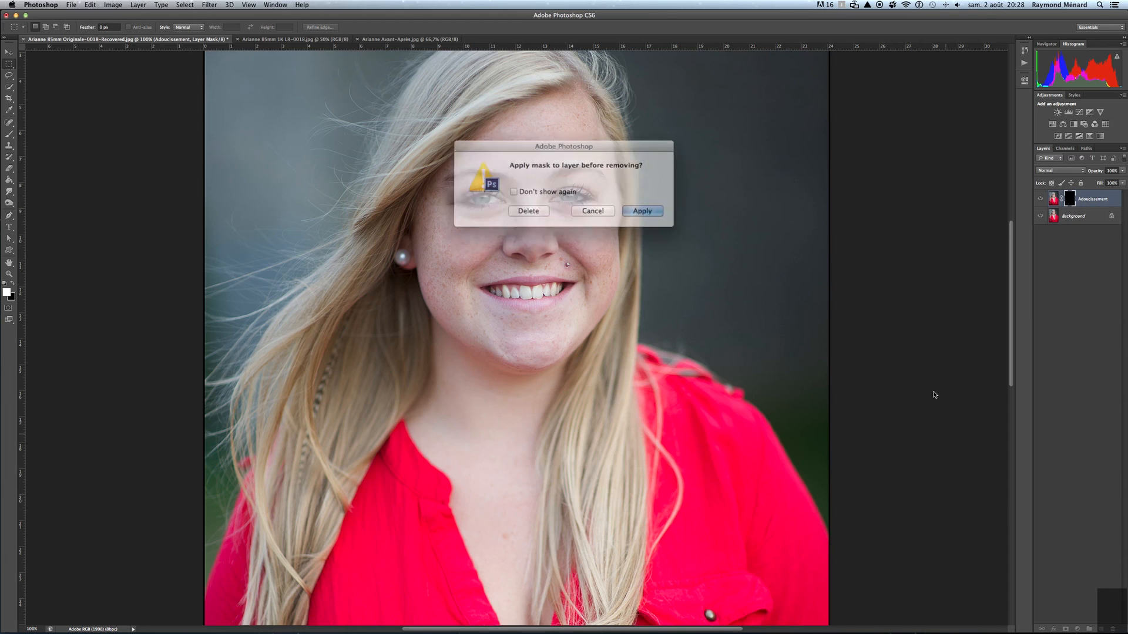
left_click(533, 207)
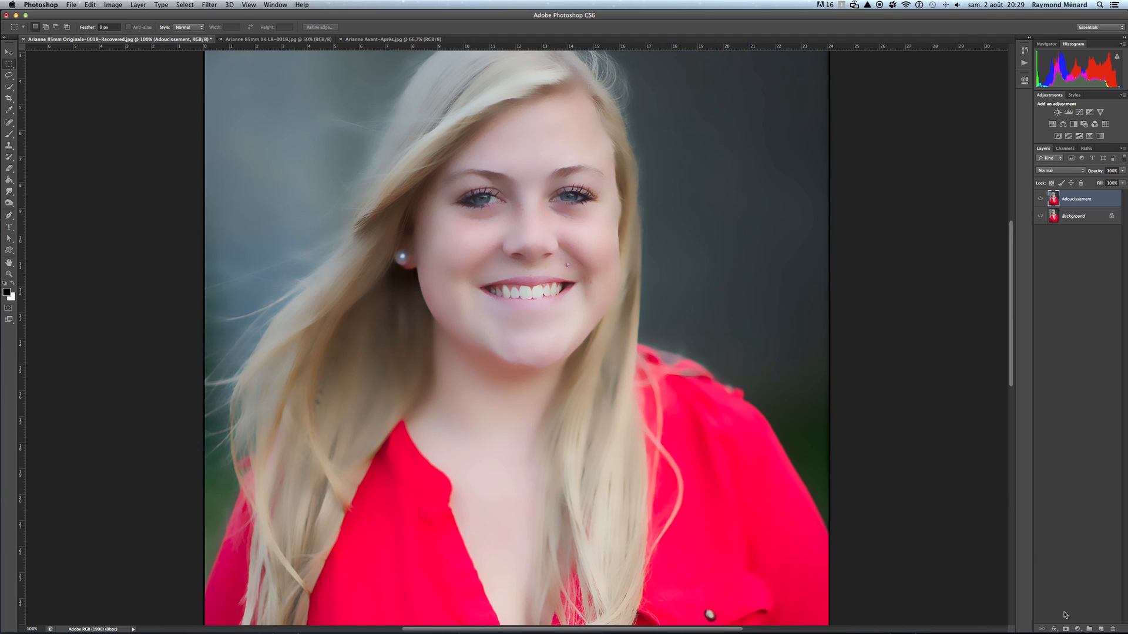
left_click(1067, 630, "alt")
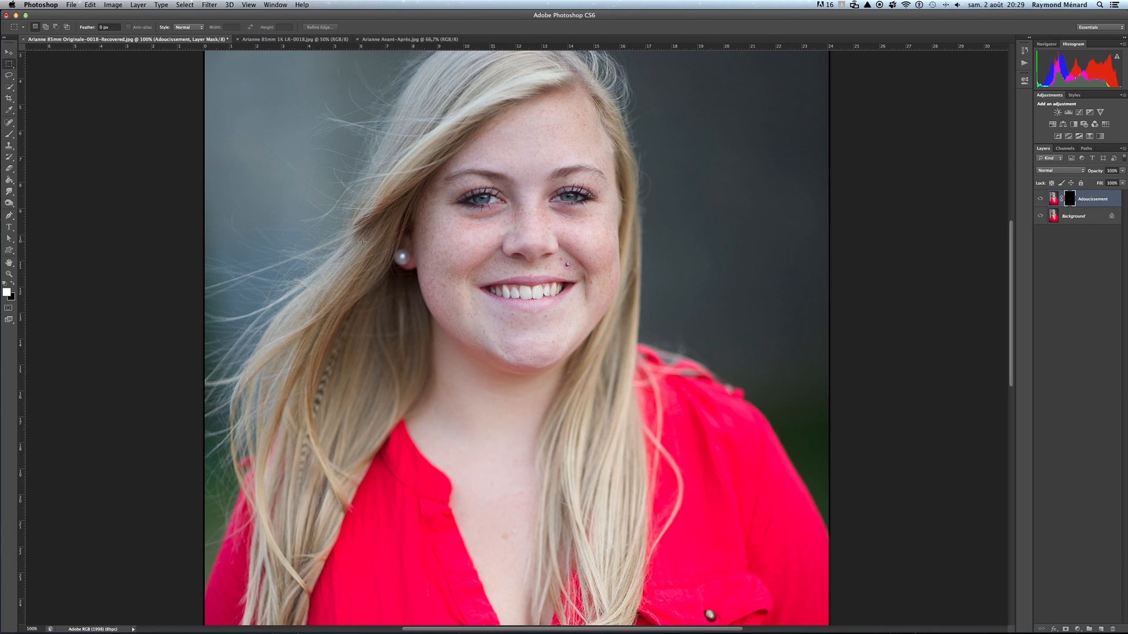
left_click(10, 136)
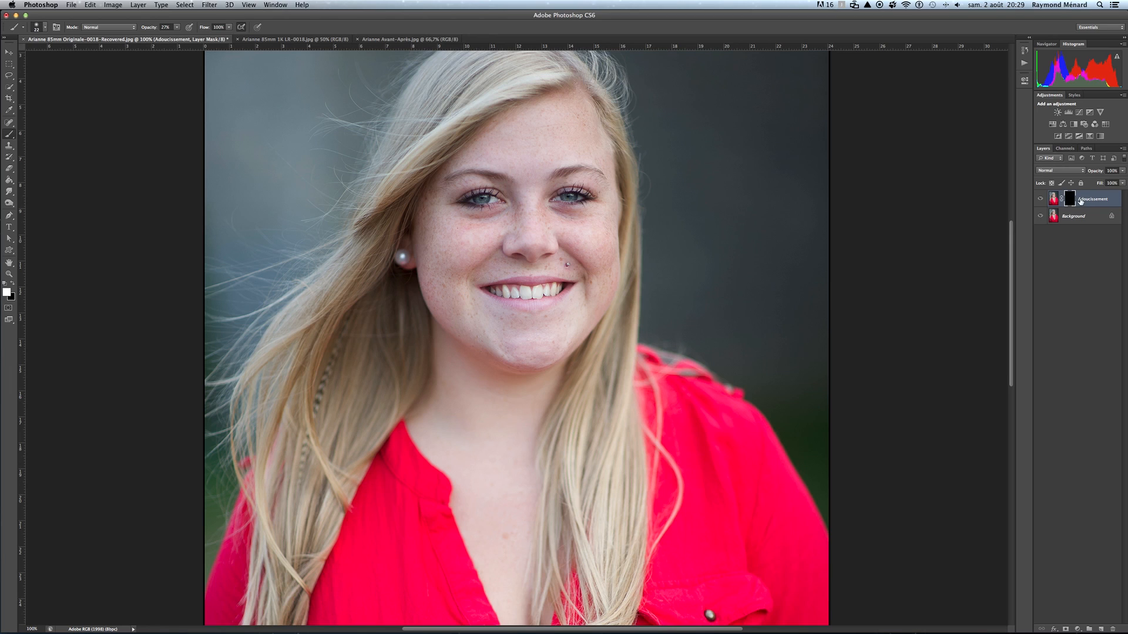
Step: Make white the foreground colour and raise the brush opacity to about 35%
left_click(11, 285)
left_click(12, 285)
left_click(12, 285)
left_click(13, 284)
scroll(186, 27, "left", 2)
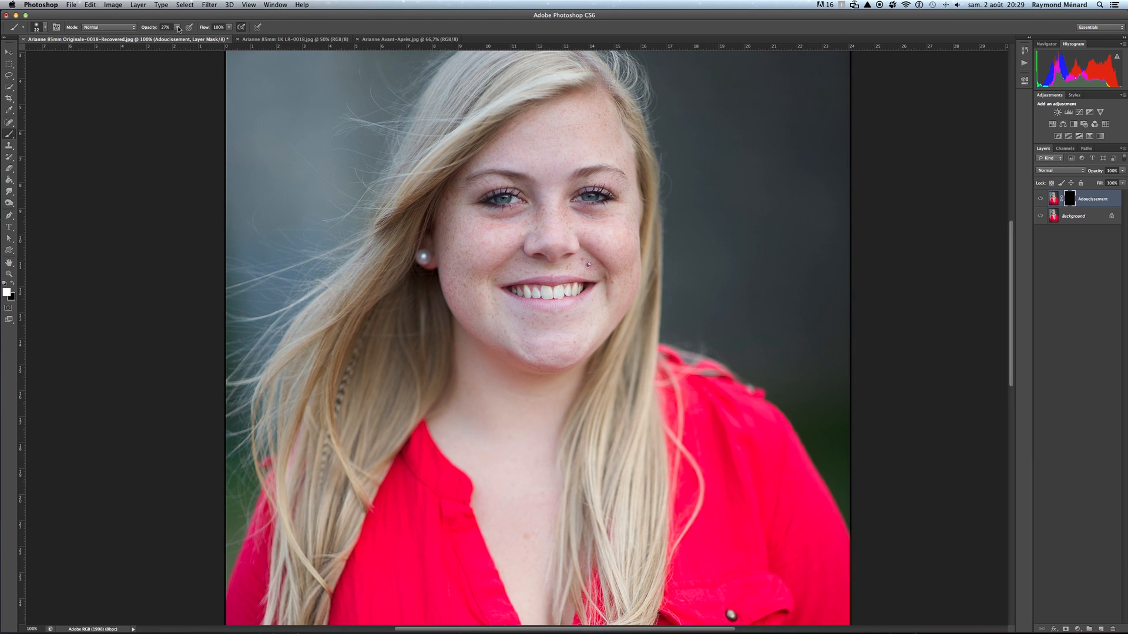
left_click(178, 29)
left_click_drag(178, 36, 182, 37)
mouse_move(180, 40)
left_mouse_down()
mouse_move(167, 38)
mouse_move(210, 41)
mouse_move(182, 40)
left_mouse_up()
Step: Enlarge the brush to 59 px and paint the softening back onto the forehead
right_click(567, 137)
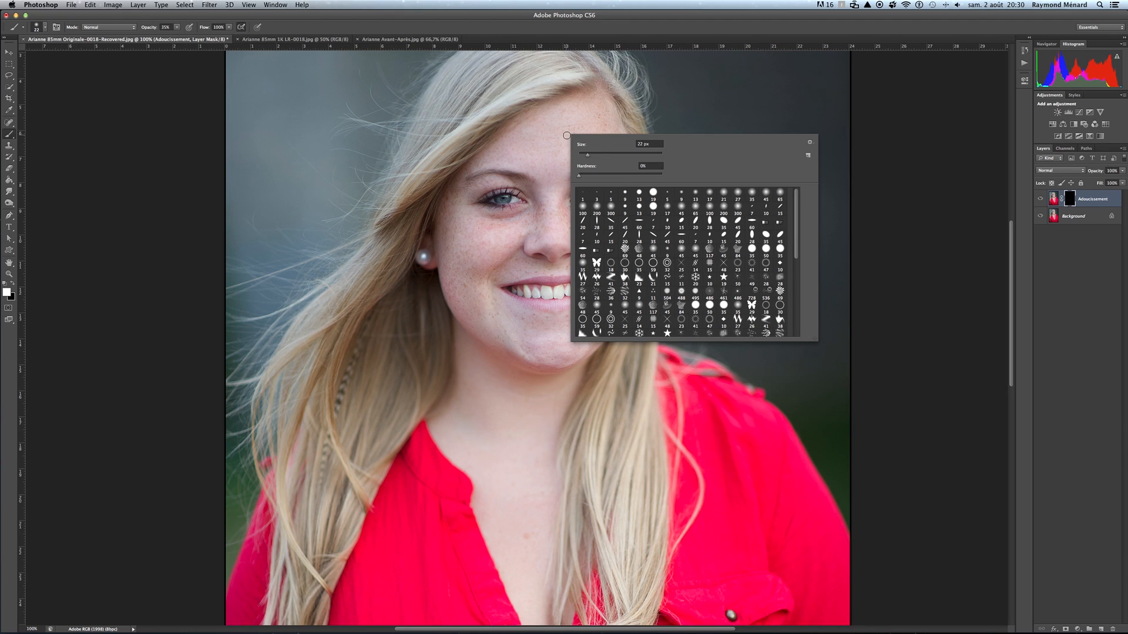
left_click(603, 155)
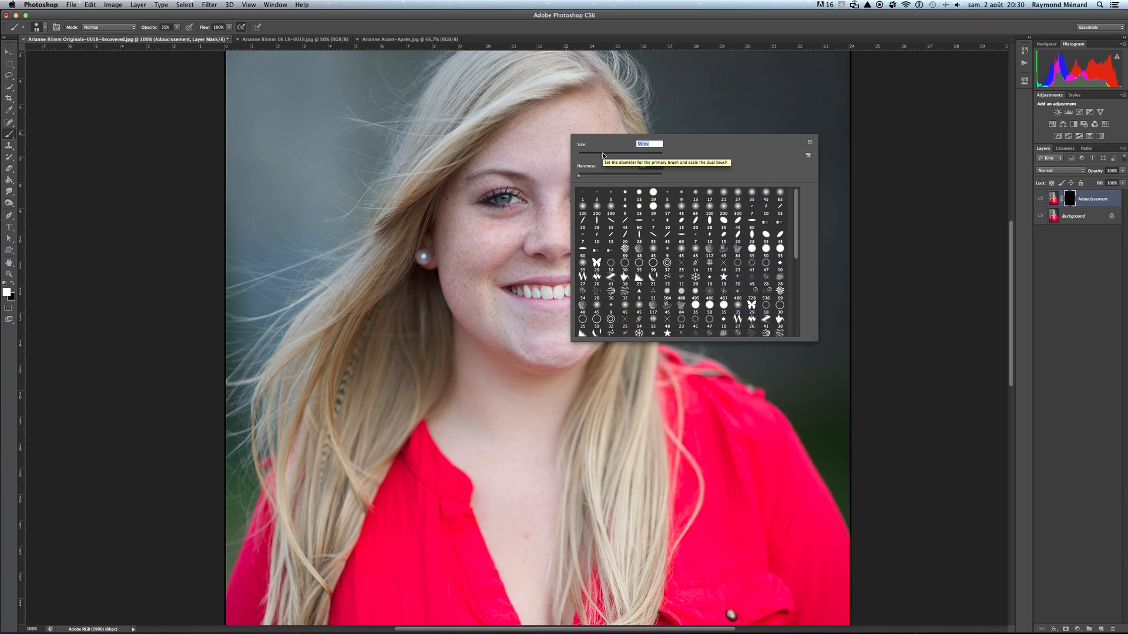
left_click(568, 117)
mouse_move(531, 135)
left_mouse_down()
mouse_move(592, 117)
mouse_move(587, 134)
mouse_move(517, 149)
mouse_move(586, 115)
mouse_move(605, 134)
mouse_move(552, 157)
mouse_move(528, 141)
mouse_move(547, 205)
mouse_move(552, 176)
mouse_move(544, 219)
mouse_move(493, 231)
mouse_move(530, 223)
mouse_move(455, 211)
mouse_move(461, 279)
mouse_move(457, 262)
mouse_move(486, 231)
mouse_move(457, 281)
mouse_move(460, 259)
mouse_move(537, 333)
mouse_move(491, 320)
mouse_move(572, 332)
mouse_move(499, 333)
mouse_move(514, 345)
mouse_move(599, 324)
mouse_move(619, 274)
mouse_move(615, 224)
mouse_move(581, 225)
mouse_move(621, 214)
mouse_move(621, 196)
mouse_move(596, 219)
left_mouse_up()
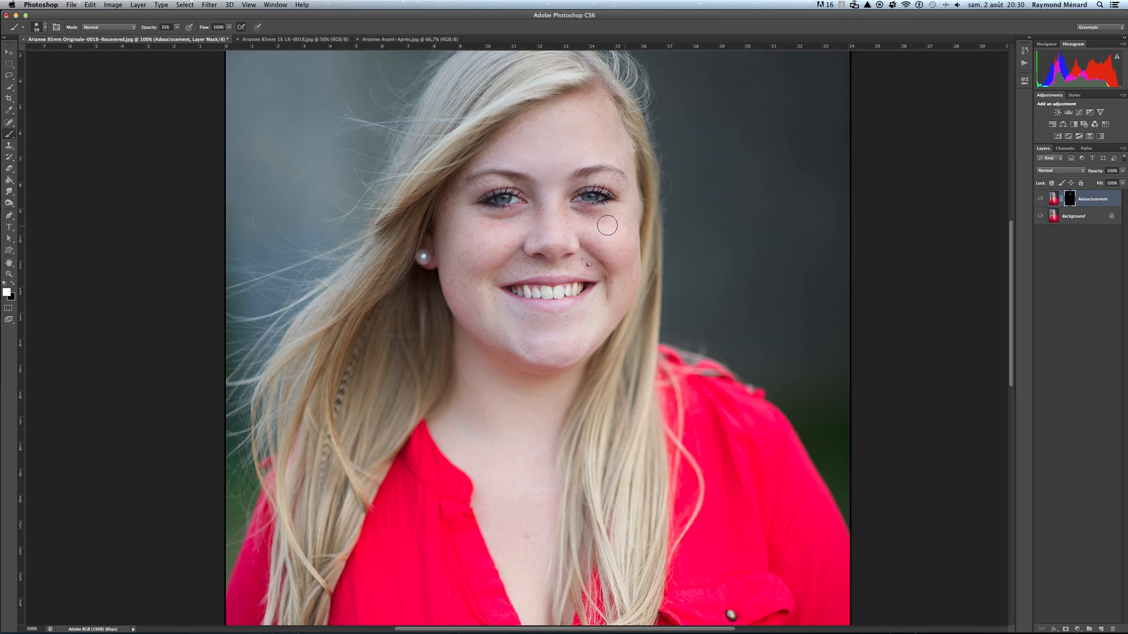
Step: Reduce the brush to 29 px and paint over both eyebrow areas and the upper lip
right_click(604, 225)
left_click(631, 243)
mouse_move(613, 180)
left_mouse_down()
mouse_move(584, 179)
mouse_move(563, 199)
mouse_move(598, 216)
mouse_move(557, 211)
mouse_move(605, 217)
mouse_move(561, 212)
mouse_move(576, 235)
mouse_move(540, 195)
mouse_move(477, 217)
mouse_move(533, 202)
mouse_move(473, 186)
mouse_move(503, 184)
mouse_move(459, 200)
mouse_move(472, 195)
left_mouse_up()
mouse_move(492, 157)
left_mouse_down()
mouse_move(448, 192)
mouse_move(466, 169)
mouse_move(444, 212)
mouse_move(452, 201)
mouse_move(454, 254)
mouse_move(460, 231)
mouse_move(483, 228)
mouse_move(451, 262)
mouse_move(466, 306)
mouse_move(485, 261)
mouse_move(470, 275)
mouse_move(447, 208)
mouse_move(447, 269)
mouse_move(486, 331)
mouse_move(574, 324)
mouse_move(534, 346)
mouse_move(574, 345)
left_mouse_up()
mouse_move(571, 260)
left_mouse_down()
mouse_move(511, 256)
mouse_move(549, 266)
mouse_move(511, 265)
mouse_move(501, 278)
mouse_move(518, 257)
mouse_move(494, 282)
left_mouse_up()
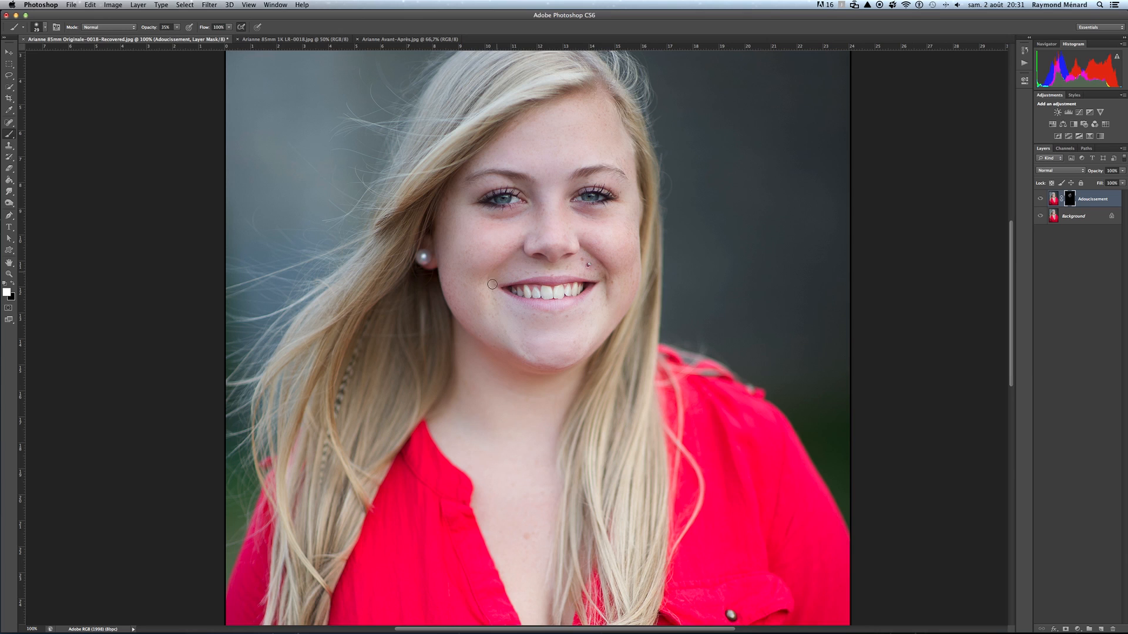
Step: Shrink the brush to 10 px and soften the small spot beside the nose
right_click(586, 260)
left_click_drag(611, 279, 602, 279)
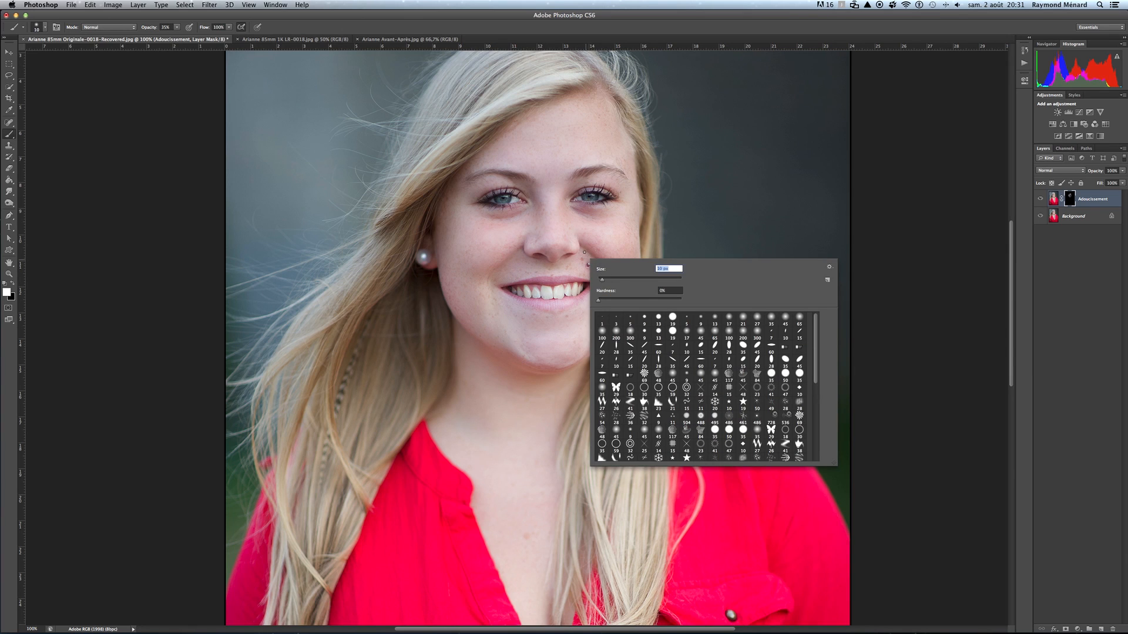
left_click(586, 254)
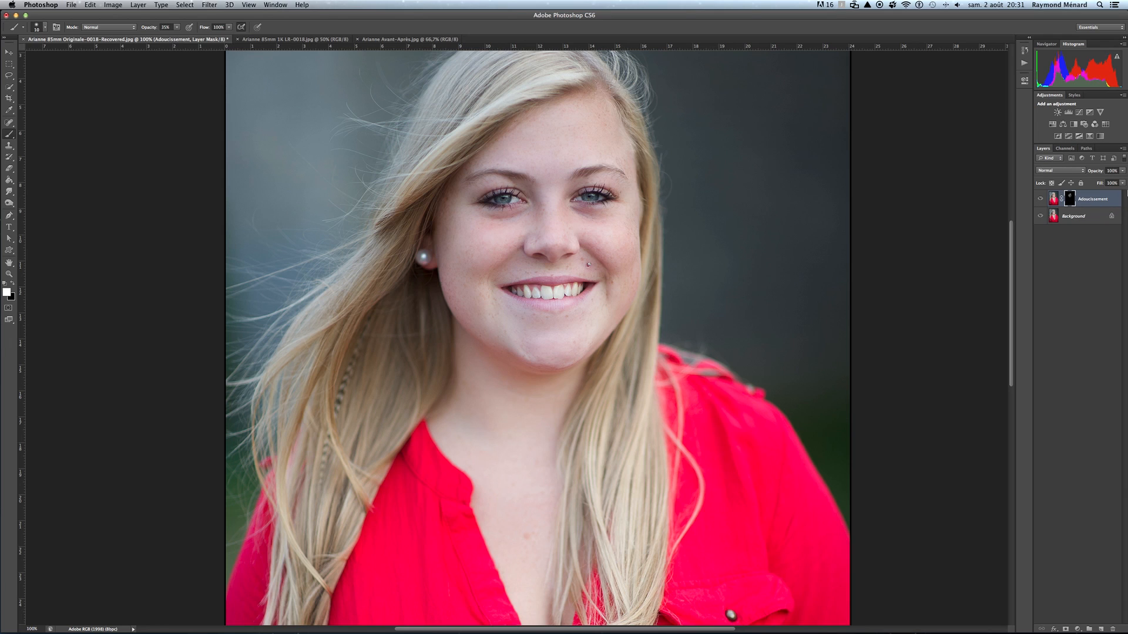
Step: Set the Adoucissement layer's opacity to 85%
left_click(1122, 171)
mouse_move(1123, 181)
left_mouse_down()
mouse_move(1078, 181)
mouse_move(1124, 182)
left_mouse_up()
left_click_drag(1123, 182, 1117, 183)
left_click_drag(1117, 183, 1116, 183)
Step: Zoom out to 50%, toggle Adoucissement on and off to compare, and nudge its opacity below 85%
key("super+minus")
key("super+minus")
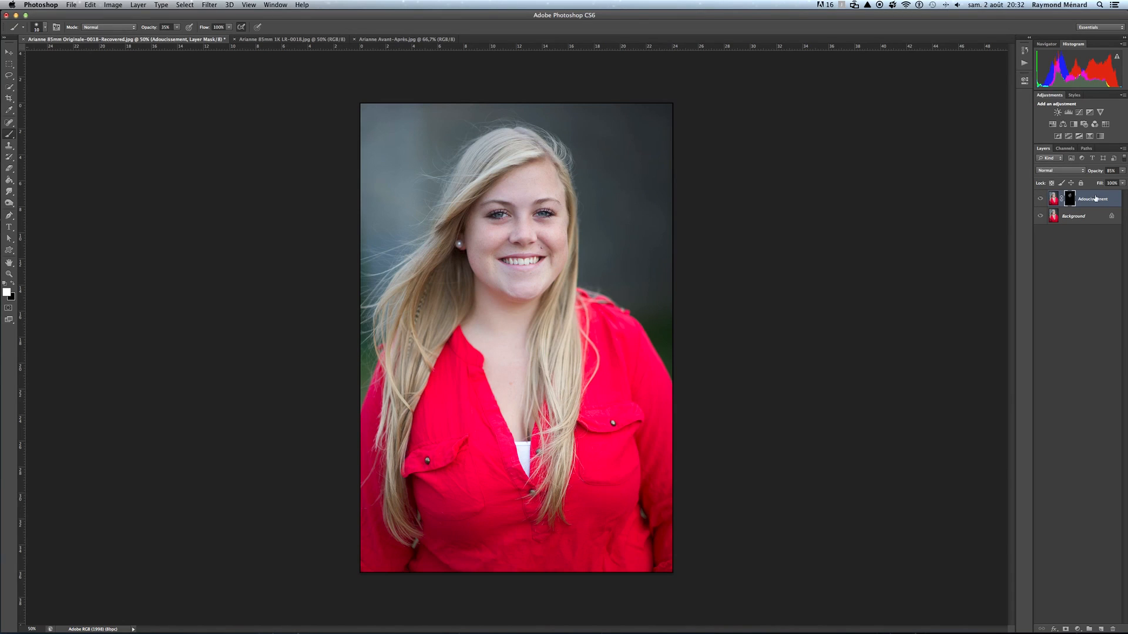
left_click(1039, 199)
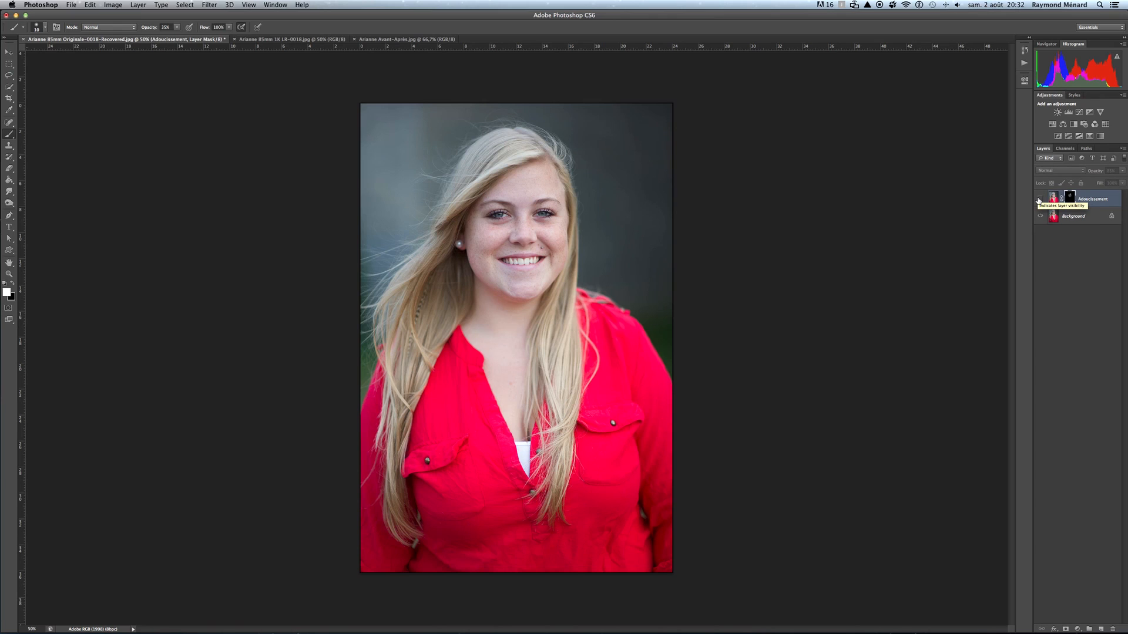
left_click(1038, 200)
left_click(1038, 200)
left_click(1039, 199)
left_click(1122, 170)
left_click_drag(1116, 181, 1106, 180)
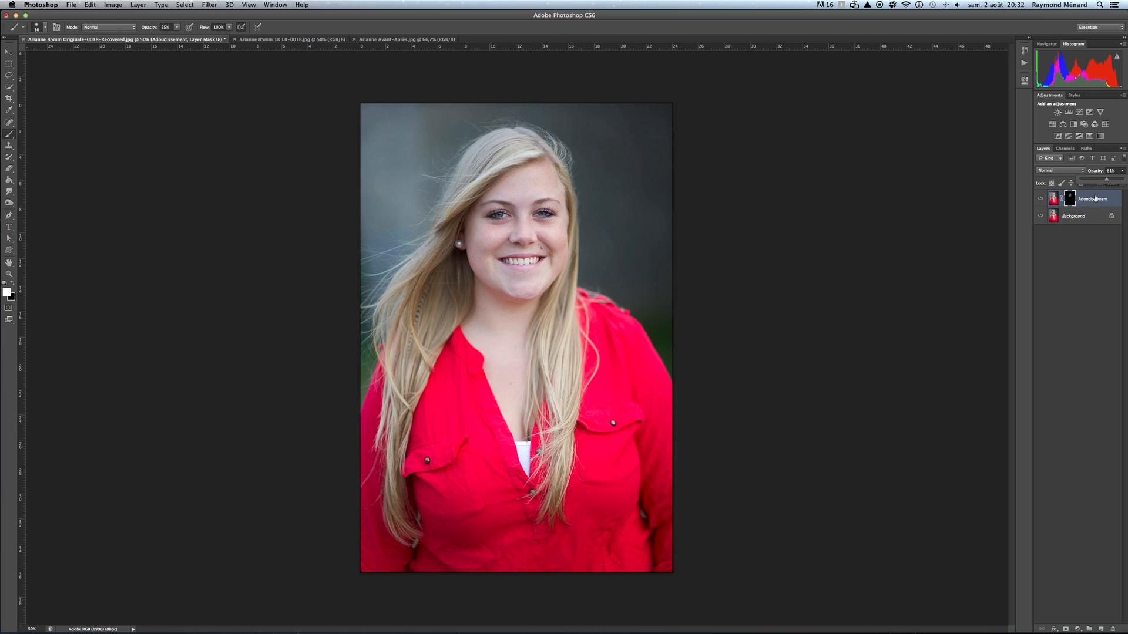
left_click_drag(1094, 199, 1084, 230)
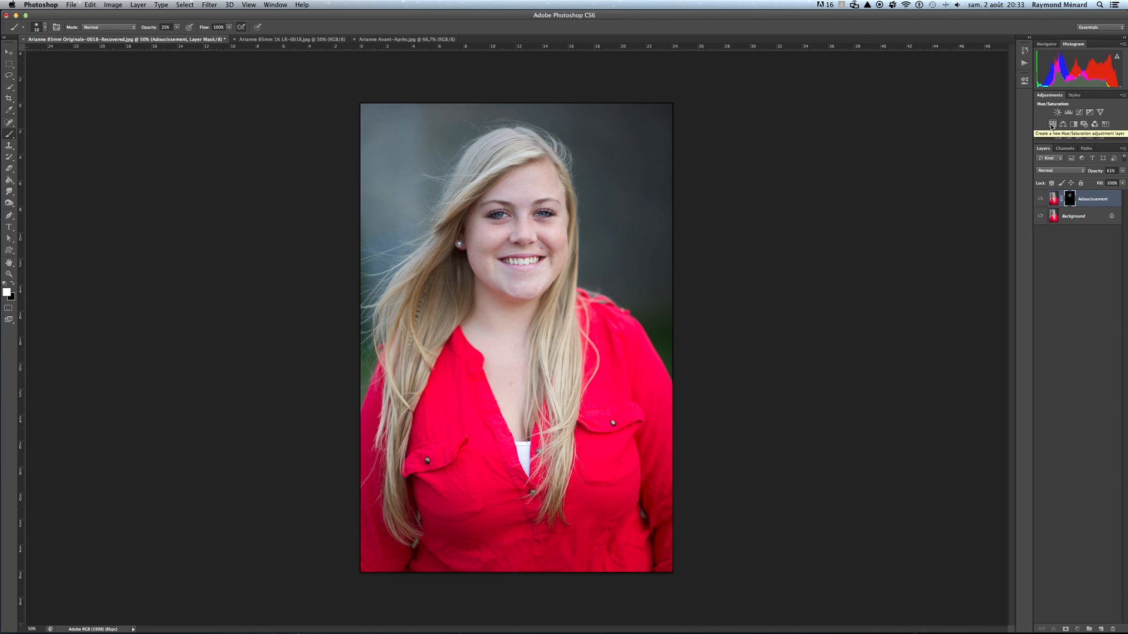
Step: Create the Hue/Saturation 1 adjustment layer from the Adjustments panel
left_click(1052, 125)
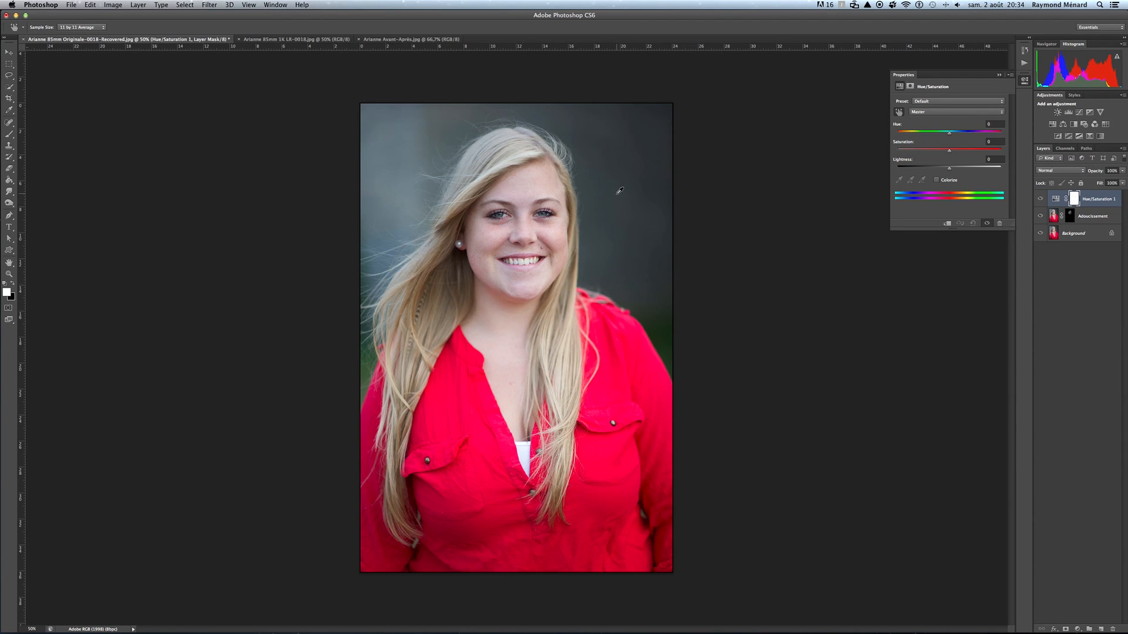
Step: Raise Hue/Saturation 1's Saturation to +20, checking the face at 100% and zoomed out
key("super+plus")
key("super+plus")
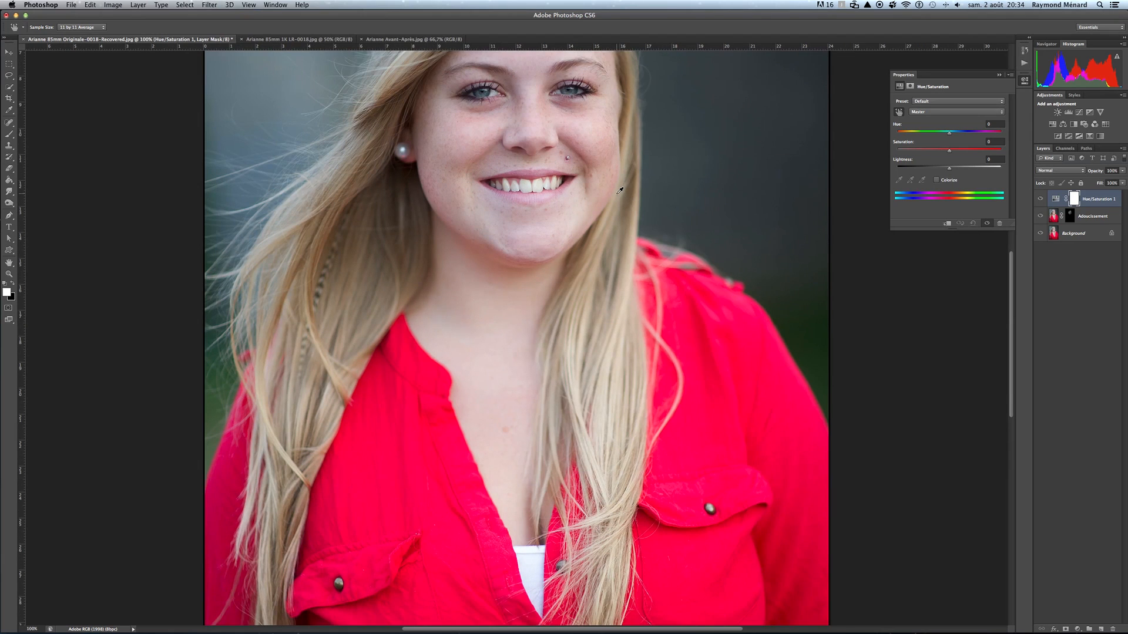
scroll(620, 191, "up", 5)
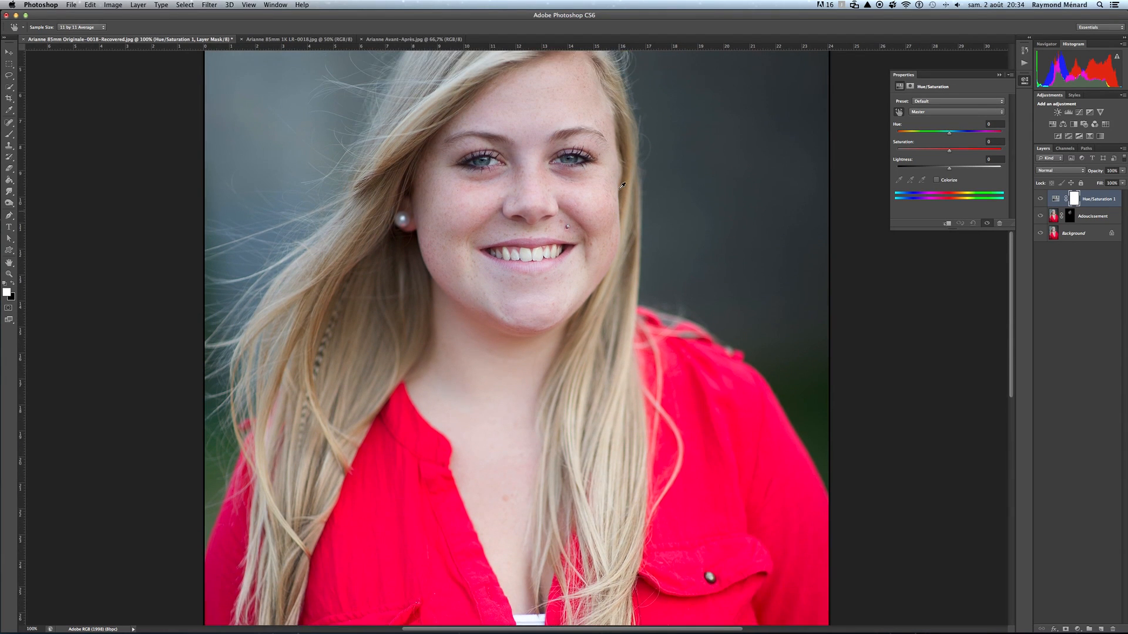
scroll(622, 186, "up", 10)
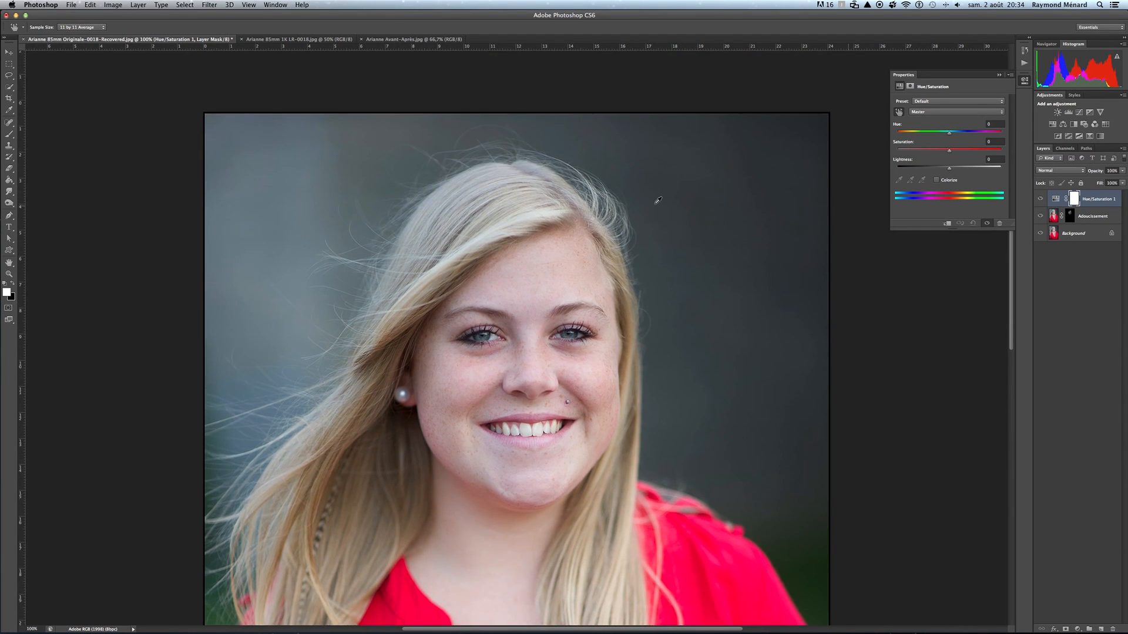
scroll(658, 200, "up", 3)
scroll(658, 200, "down", 4)
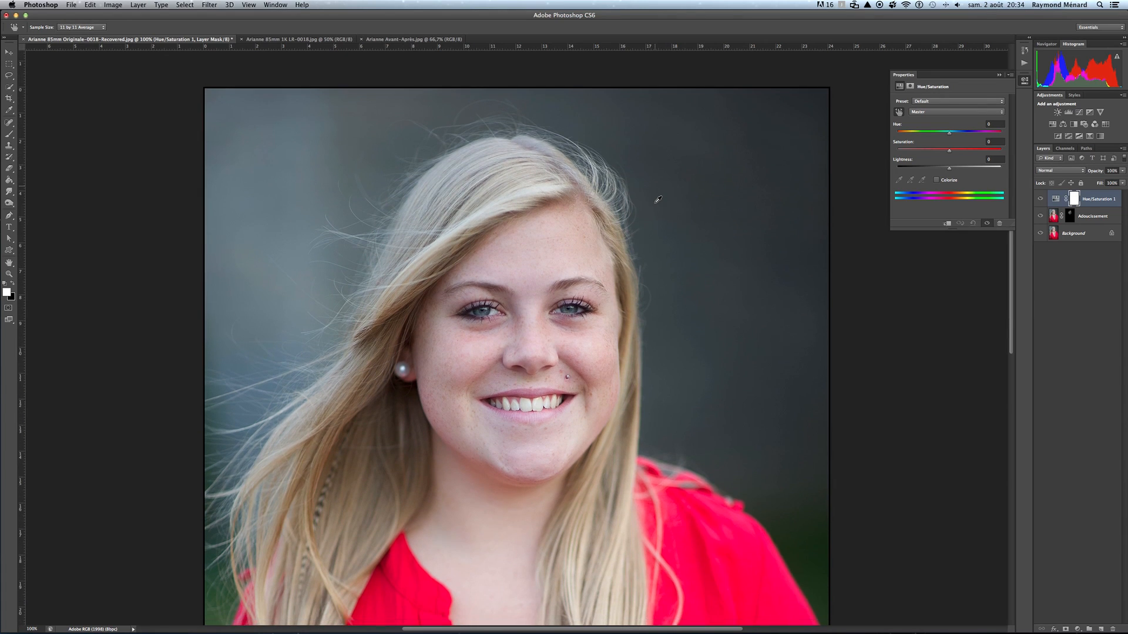
scroll(658, 200, "down", 8)
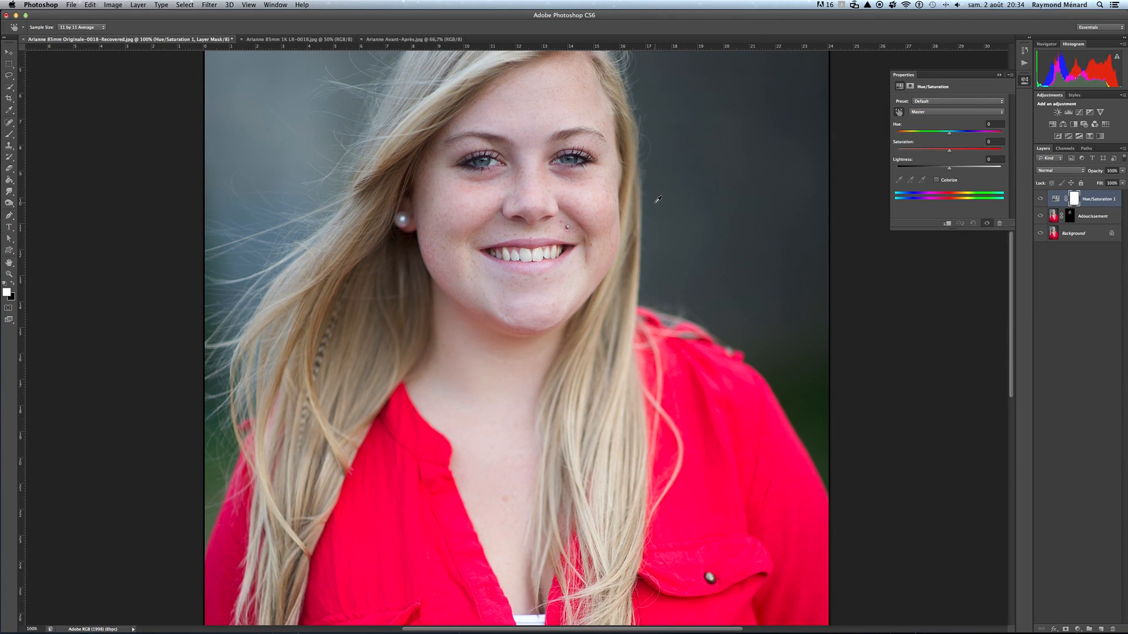
left_click(951, 151)
mouse_move(951, 151)
left_mouse_down()
mouse_move(979, 154)
mouse_move(959, 154)
mouse_move(947, 135)
left_mouse_up()
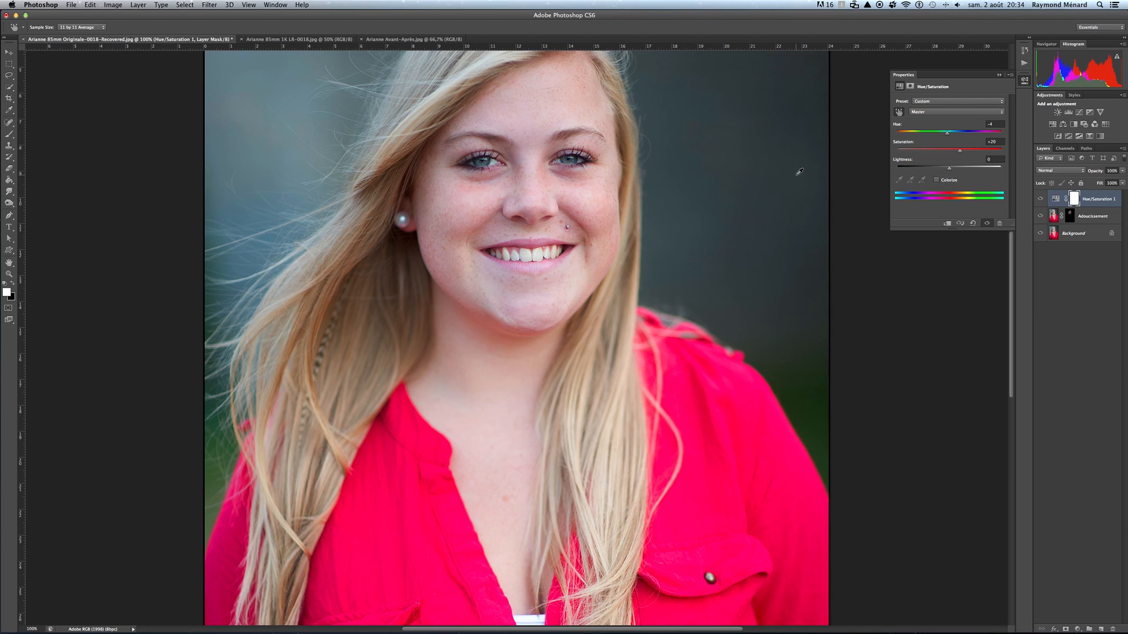
key("super+minus")
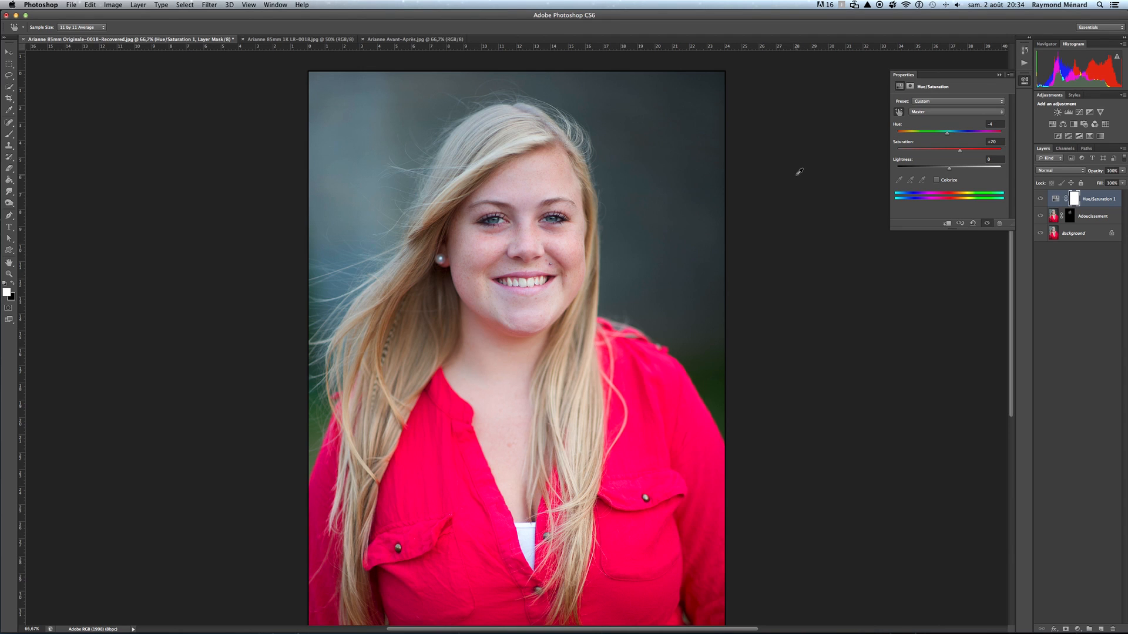
key("super+plus")
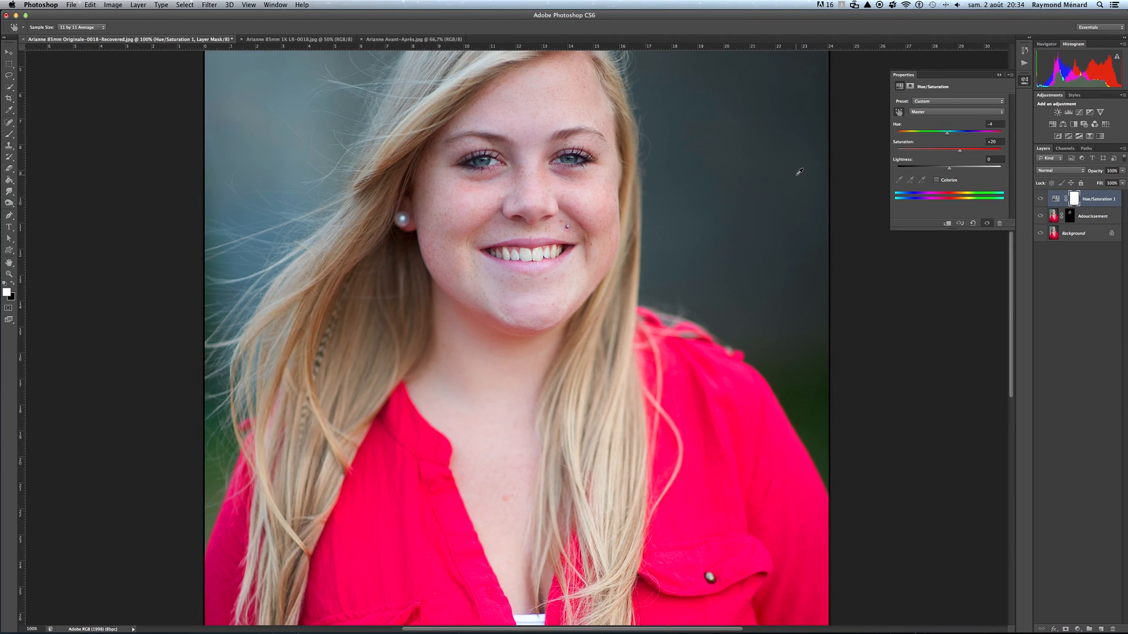
Step: Invert the Hue/Saturation 1 mask to black and set the brush opacity to 100%
key("b")
left_click(1074, 200)
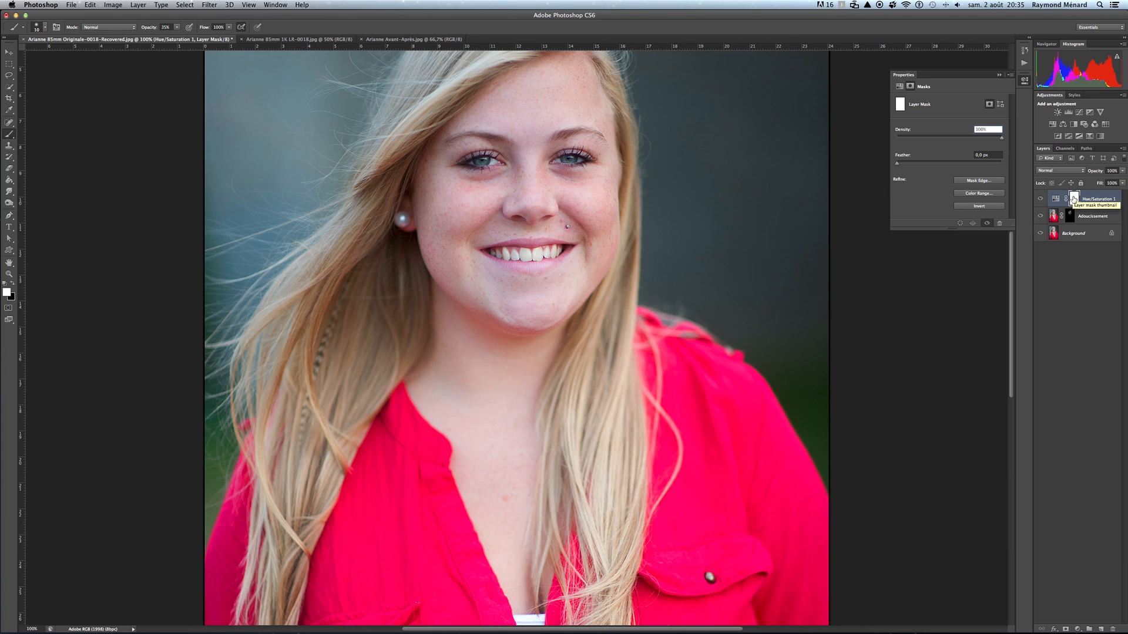
key("super+i")
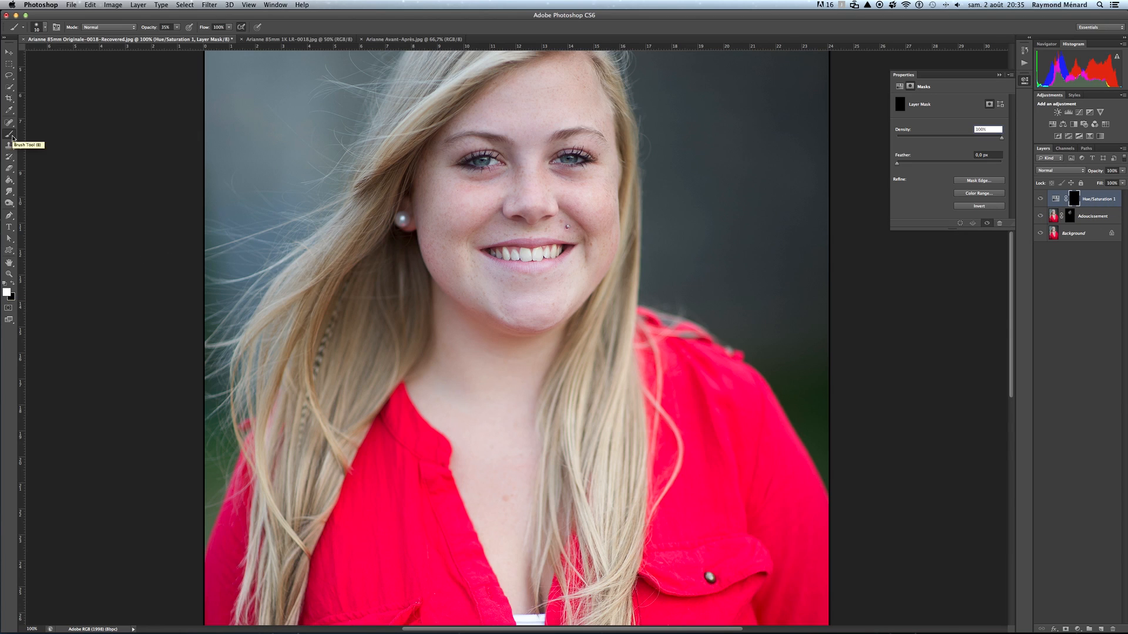
left_click(177, 28)
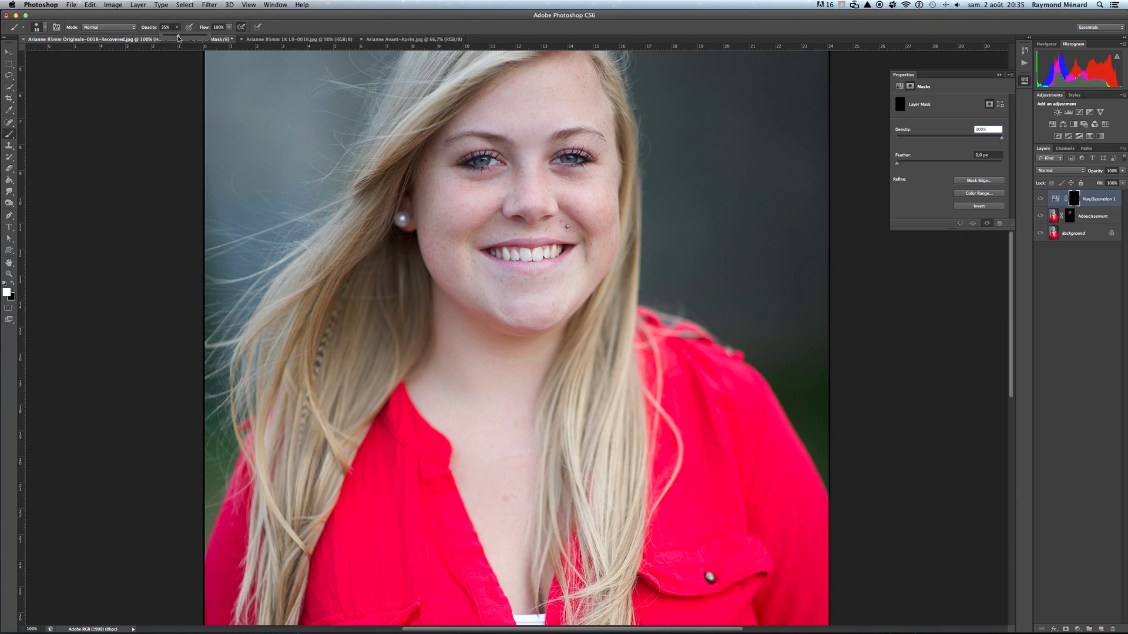
left_click_drag(179, 39, 213, 39)
Step: Set the brush size to 21 px
right_click(490, 176)
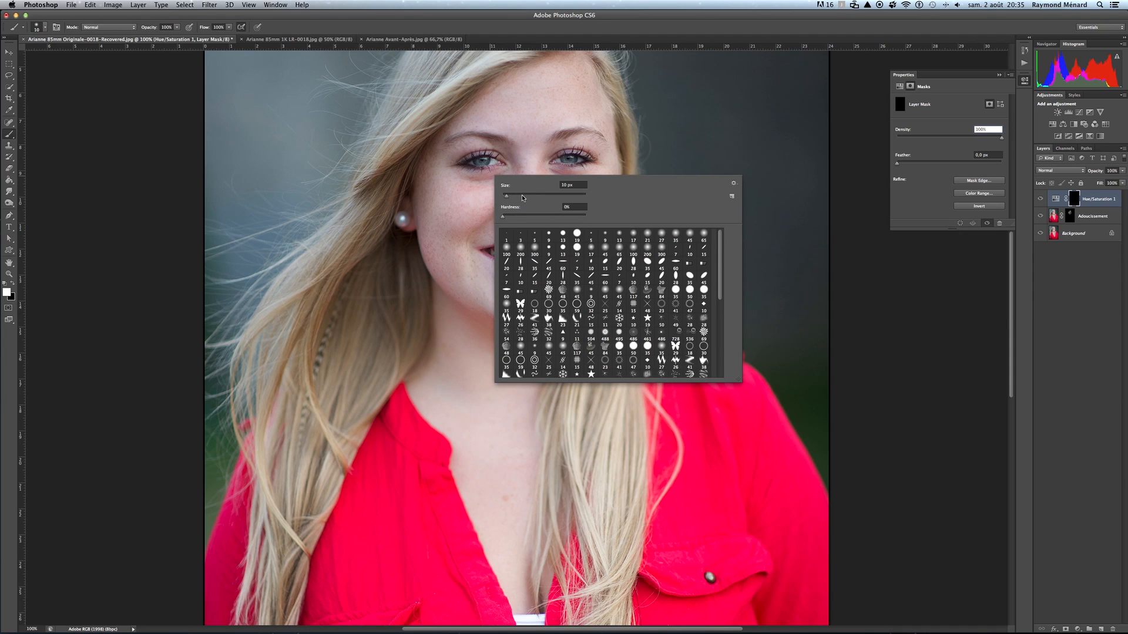
mouse_move(495, 167)
left_mouse_down()
mouse_move(485, 160)
mouse_move(524, 197)
left_mouse_up()
left_click(515, 196)
left_click(510, 195)
key("Return")
Step: Paint white into both irises on the Hue/Saturation 1 mask
left_click_drag(478, 159, 479, 163)
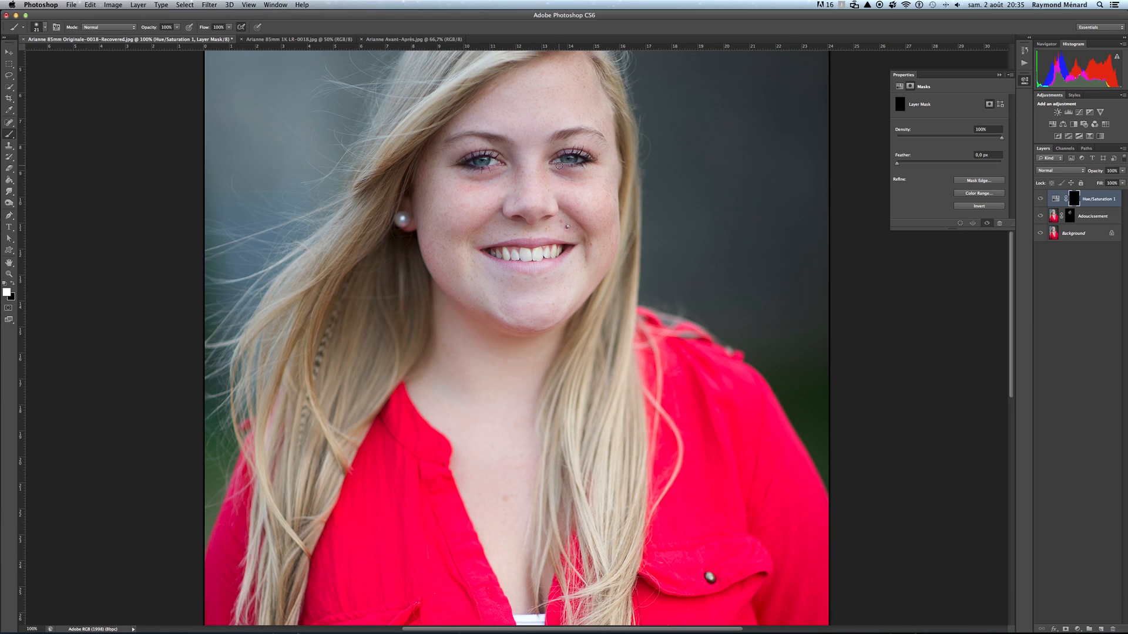
left_click_drag(568, 160, 566, 159)
left_click_drag(482, 161, 478, 161)
Step: Set Hue/Saturation 1 to Saturation +47 and Hue +14, then hide the layer to compare
left_click(1055, 200)
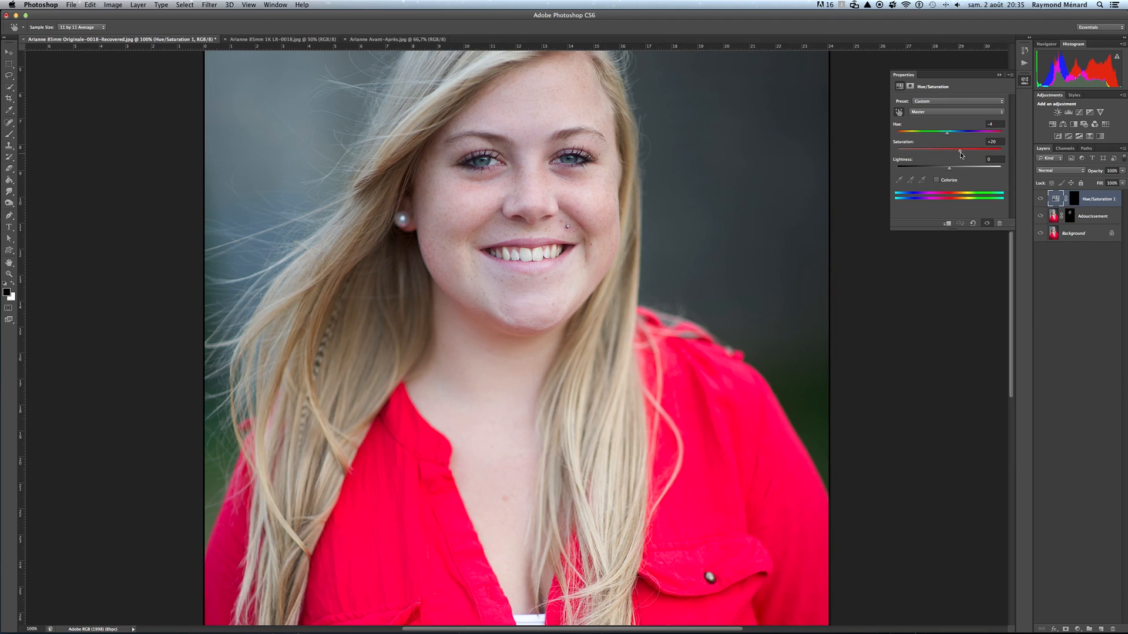
left_click_drag(960, 154, 924, 135)
left_click(947, 134)
mouse_move(924, 135)
left_mouse_down()
mouse_move(962, 138)
mouse_move(940, 136)
left_mouse_up()
left_click(999, 76)
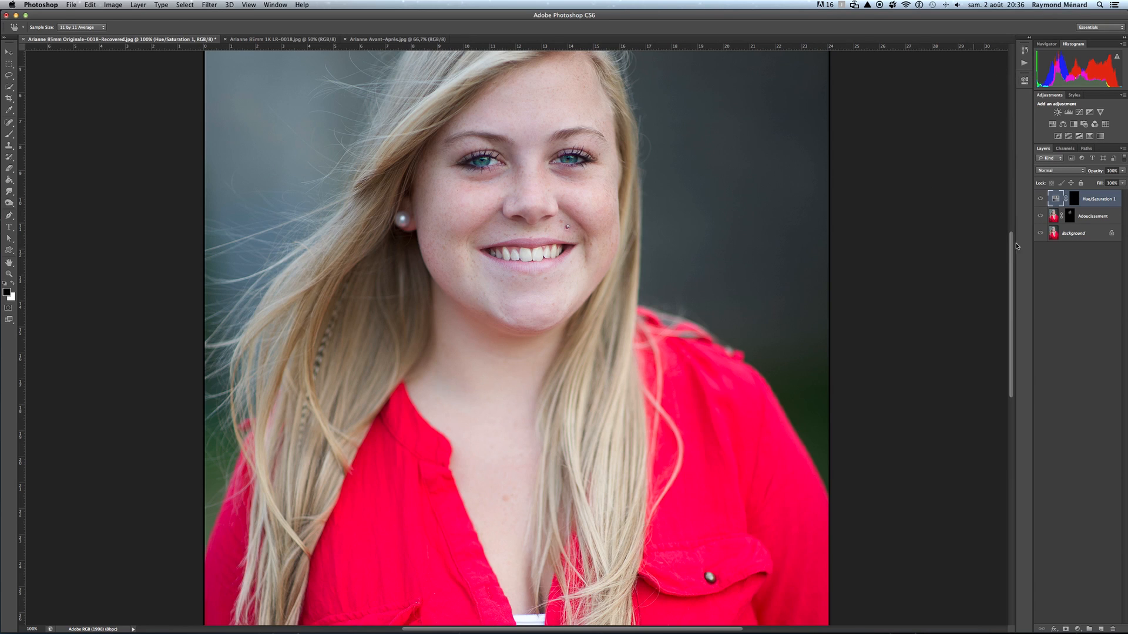
left_click(1041, 200)
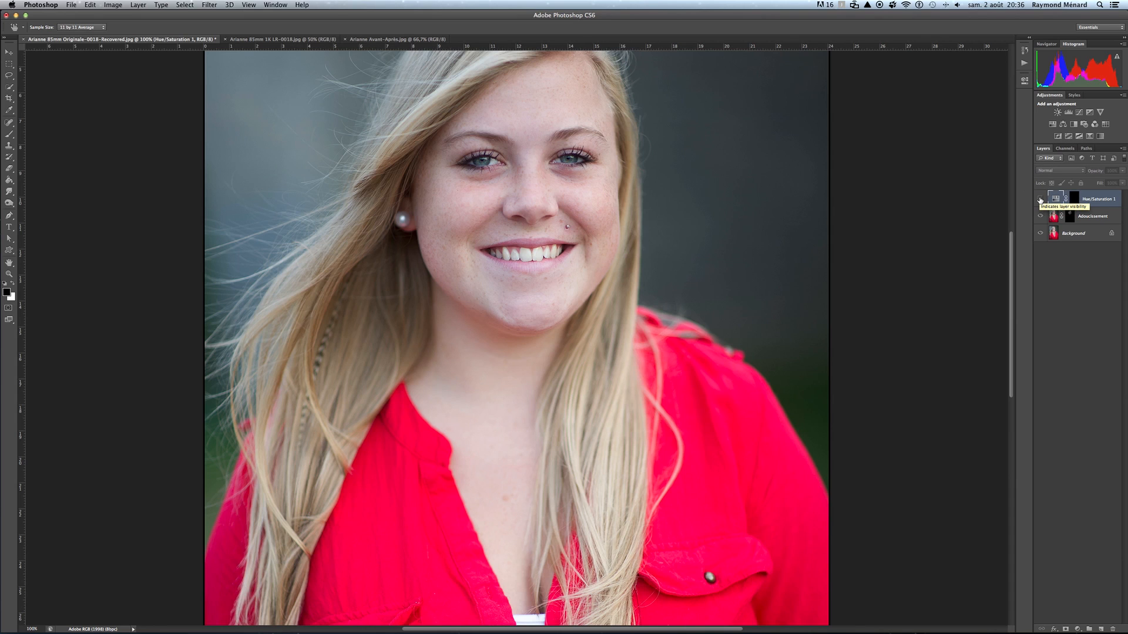
Step: Toggle Hue/Saturation 1 off and on, then lower its opacity to about 77%
left_click(1041, 200)
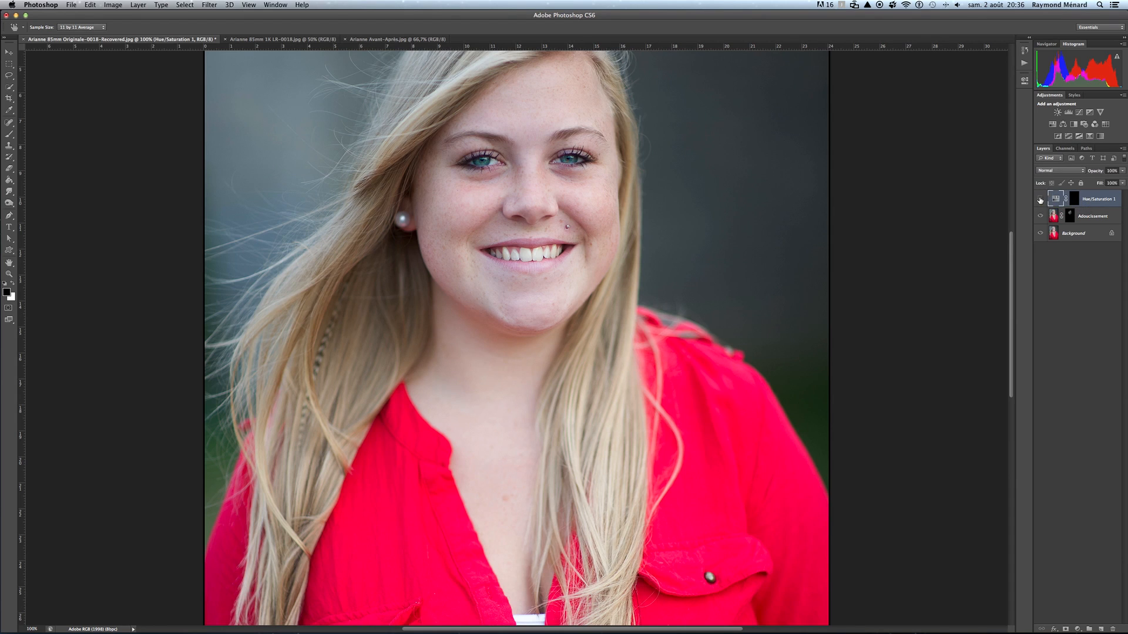
left_click(1040, 200)
left_click(1040, 200)
left_click(1121, 171)
left_click_drag(1124, 183, 1105, 182)
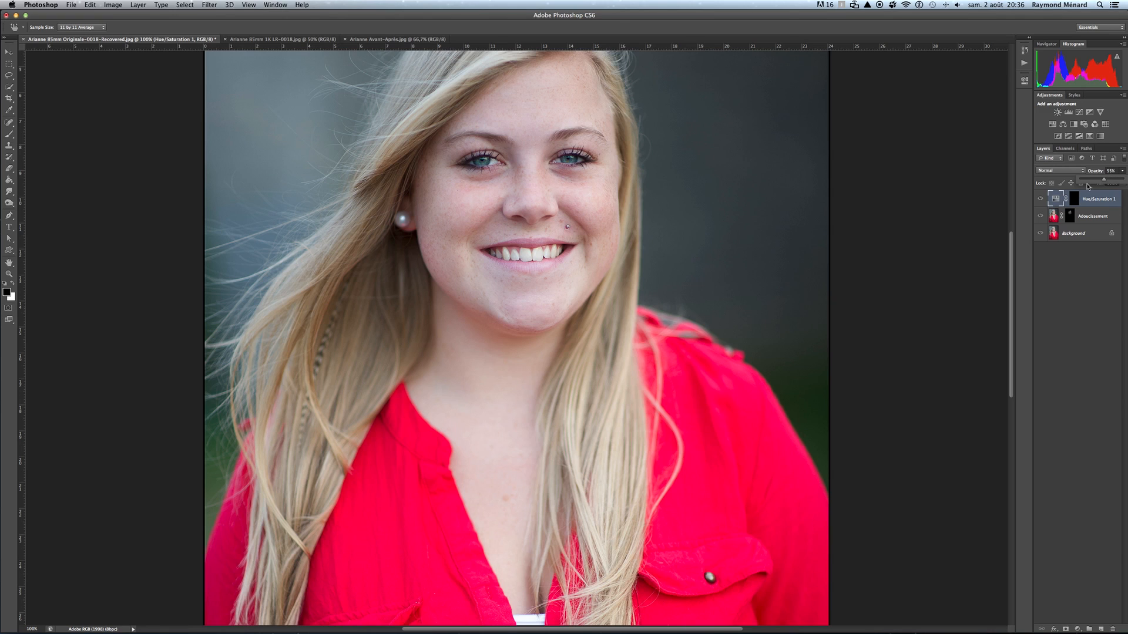
Step: Compare the adjustment again and settle its opacity at 46%
left_click(1040, 200)
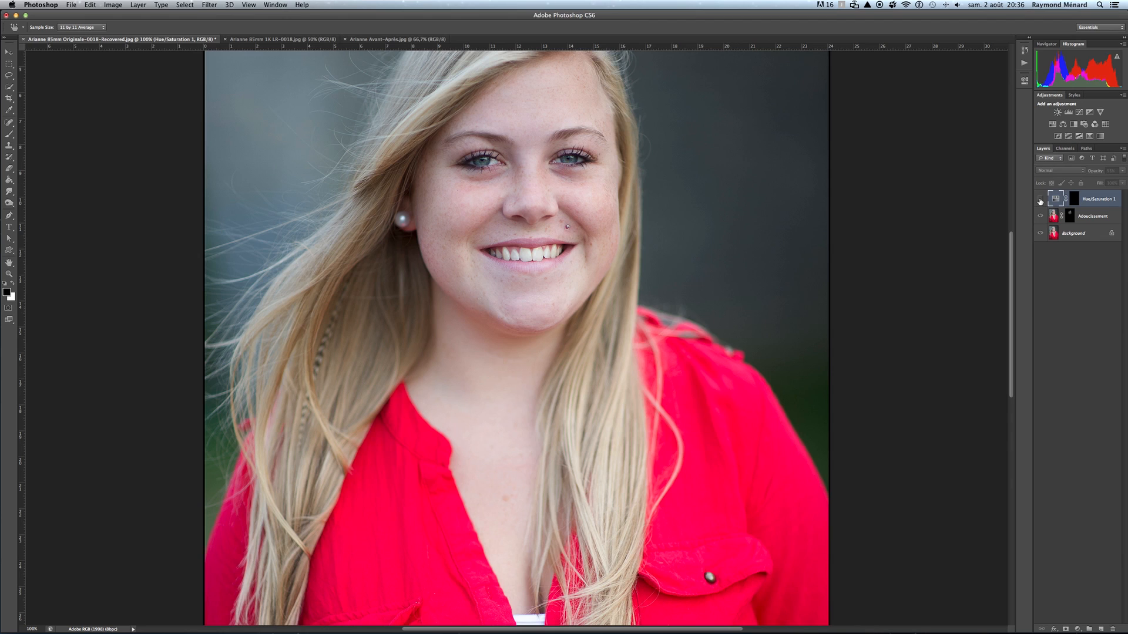
left_click(1040, 200)
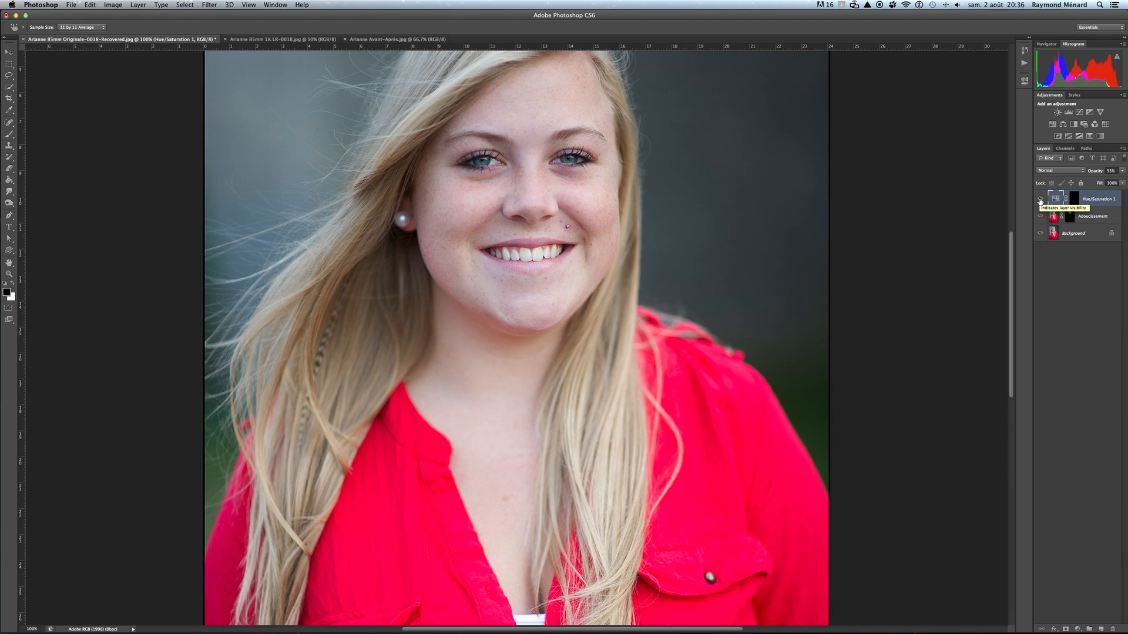
left_click(1122, 170)
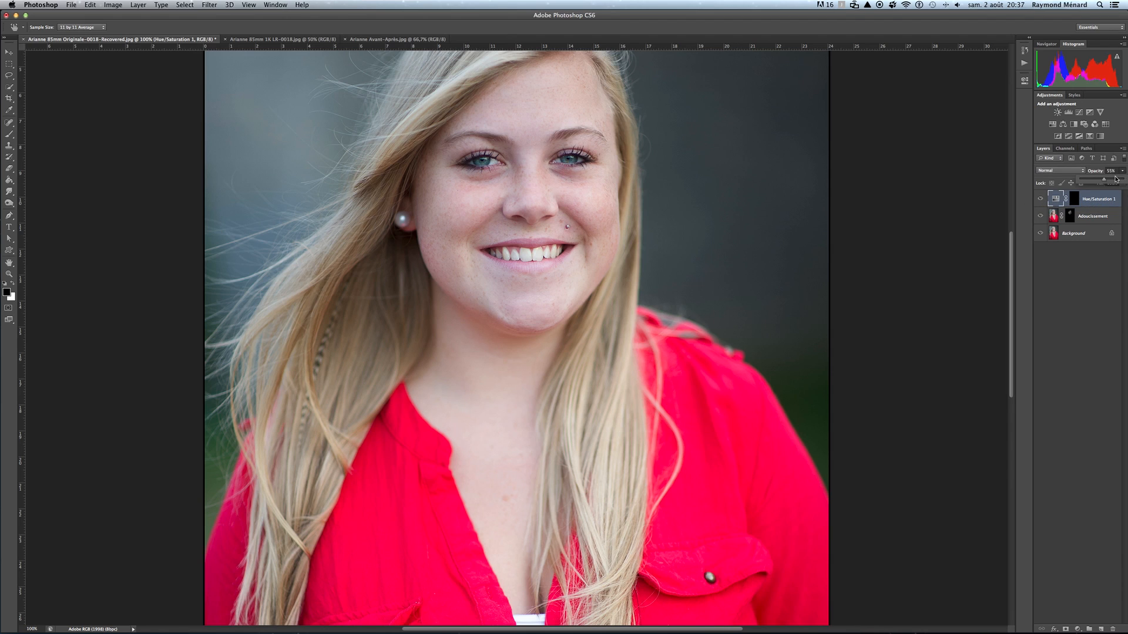
left_click_drag(1103, 181, 1100, 181)
left_click(972, 193)
Step: Zoom out to the full portrait, target the Hue/Saturation 1 mask, and show its blend modes
key("super+minus")
key("super+minus")
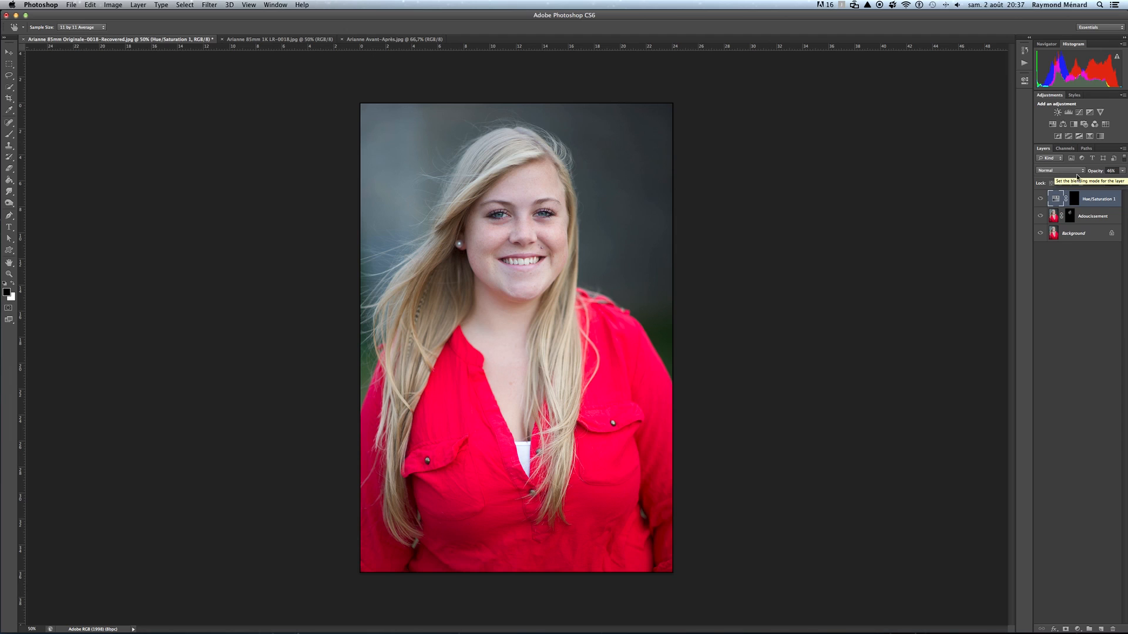
left_click(1085, 234)
key("b")
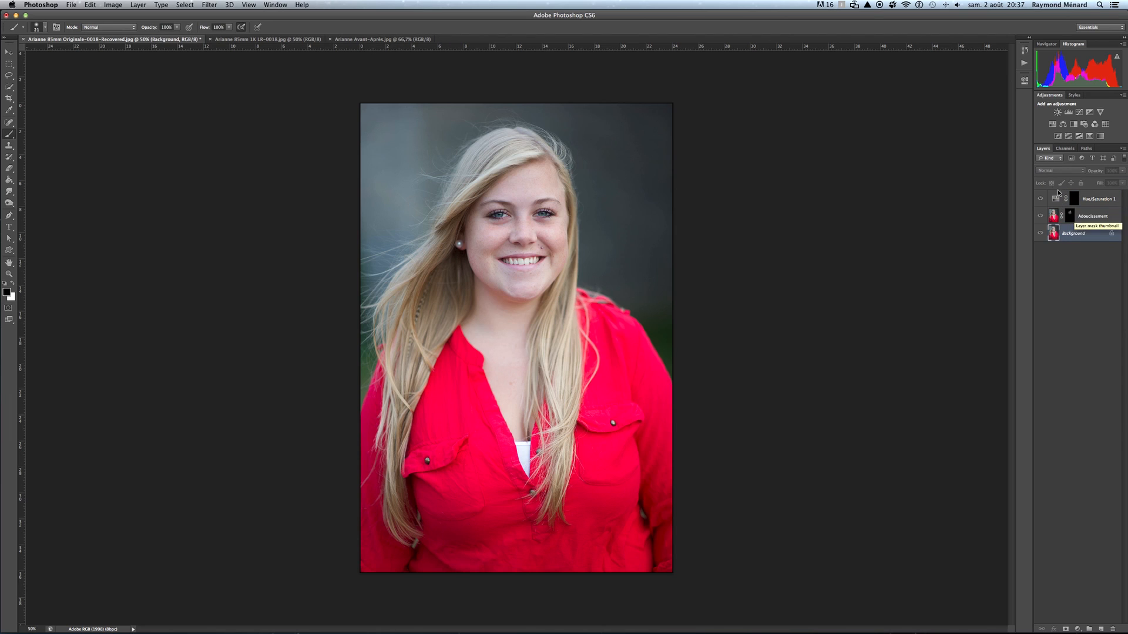
left_click(1092, 218)
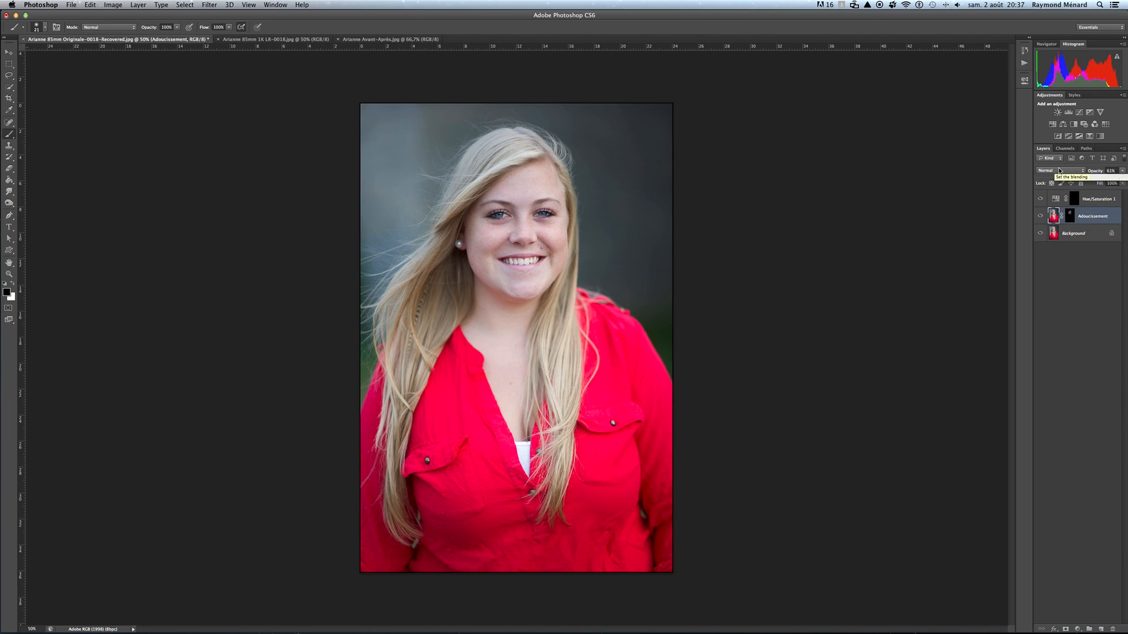
left_click(1099, 201)
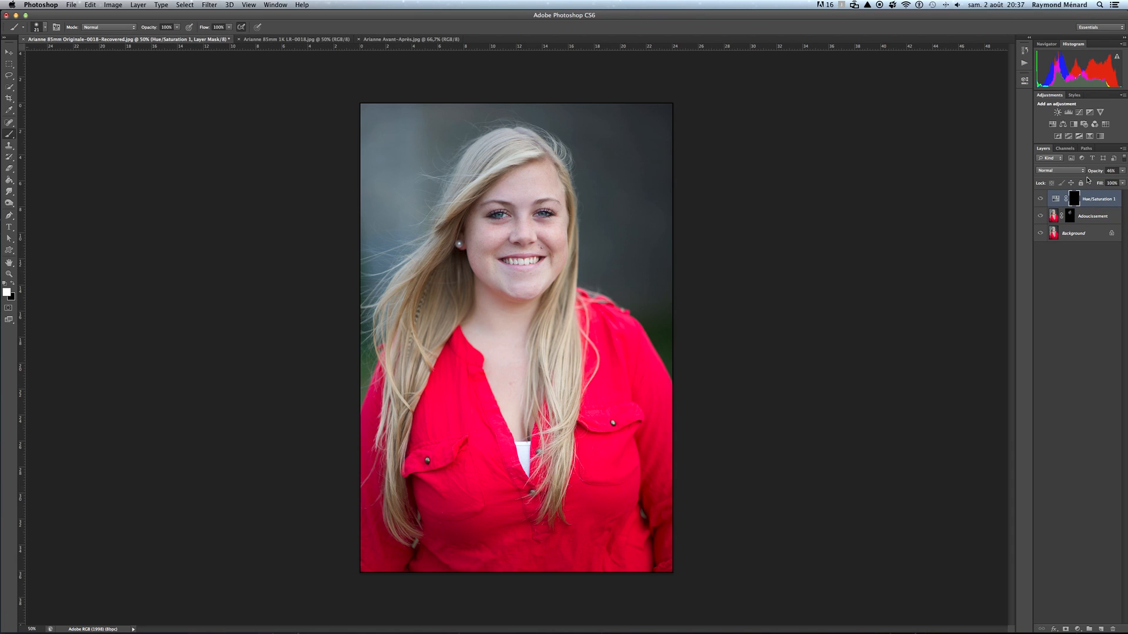
key("x")
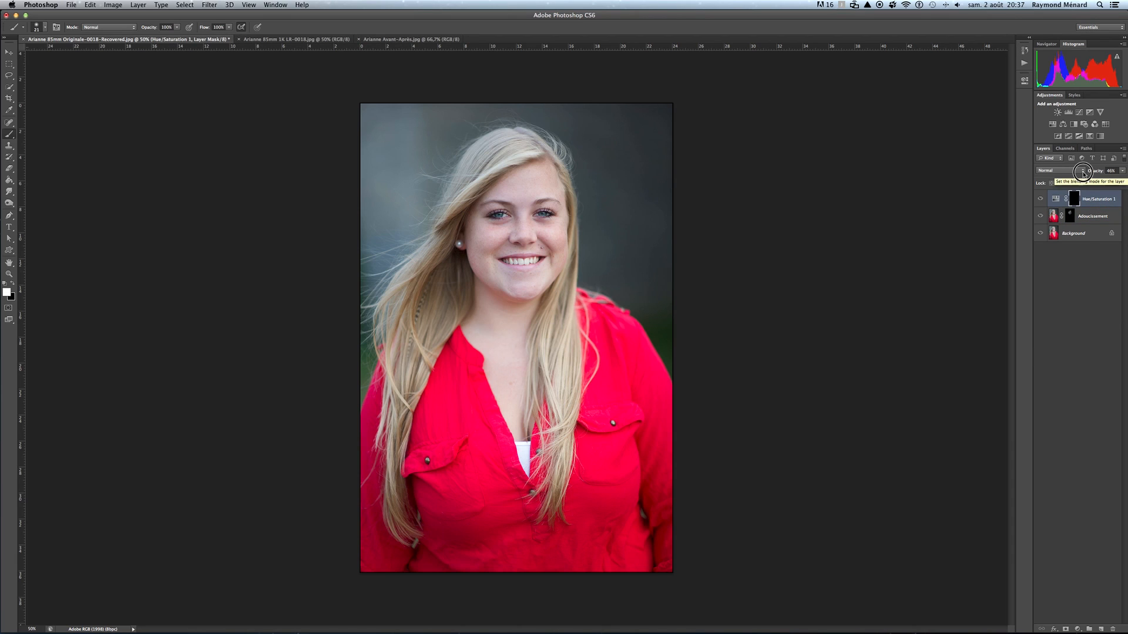
left_click(1083, 170)
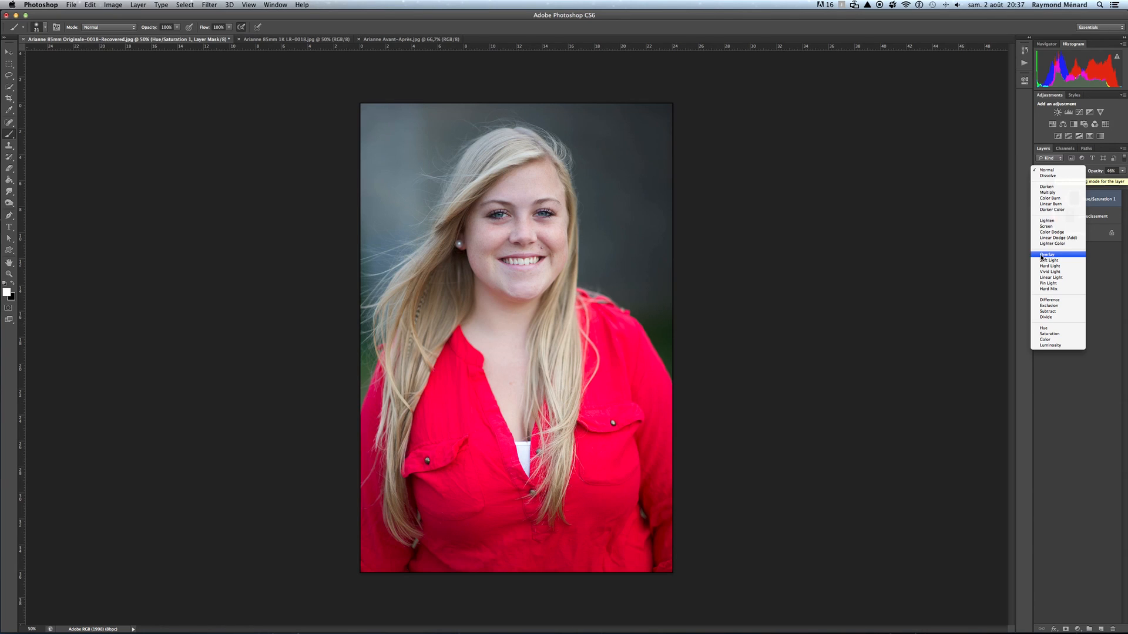
left_click(1041, 256)
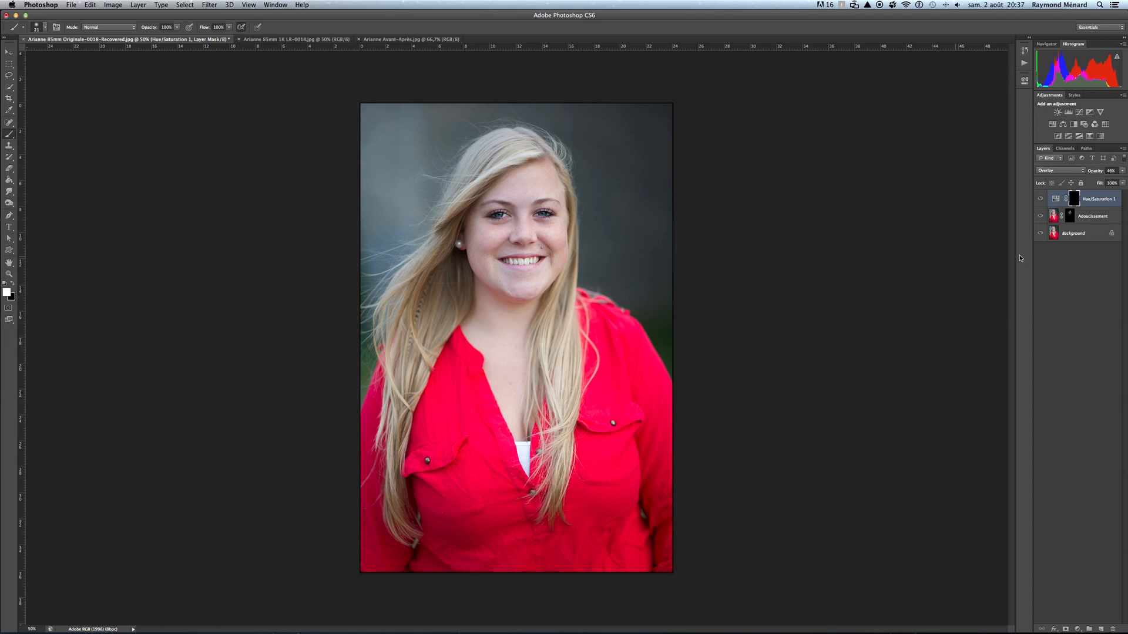
left_click(1075, 171)
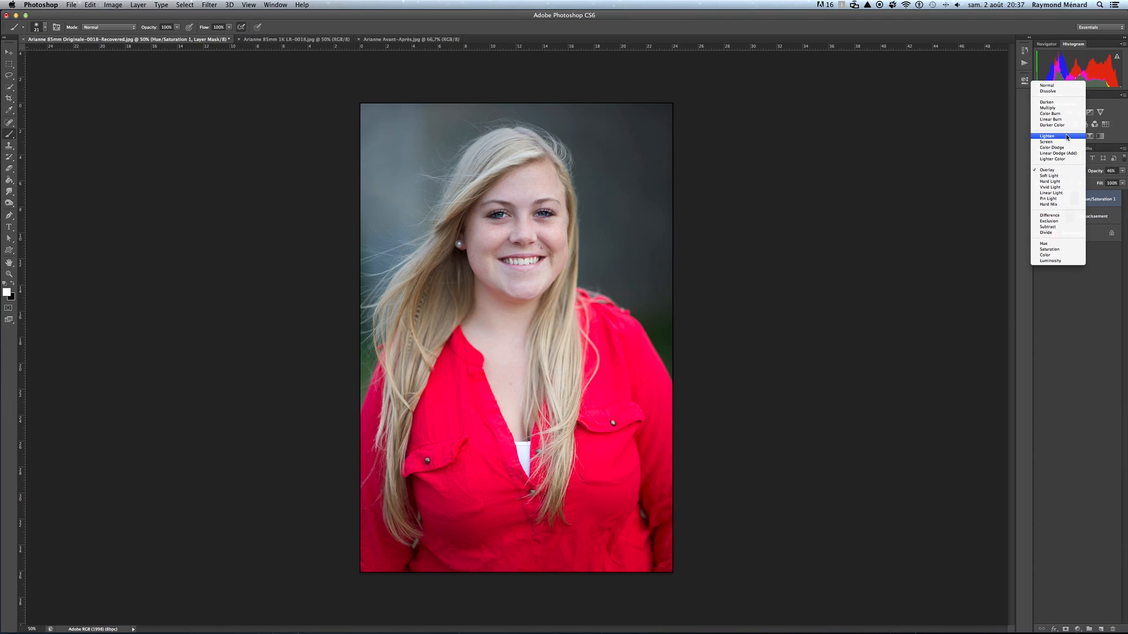
left_click(1045, 87)
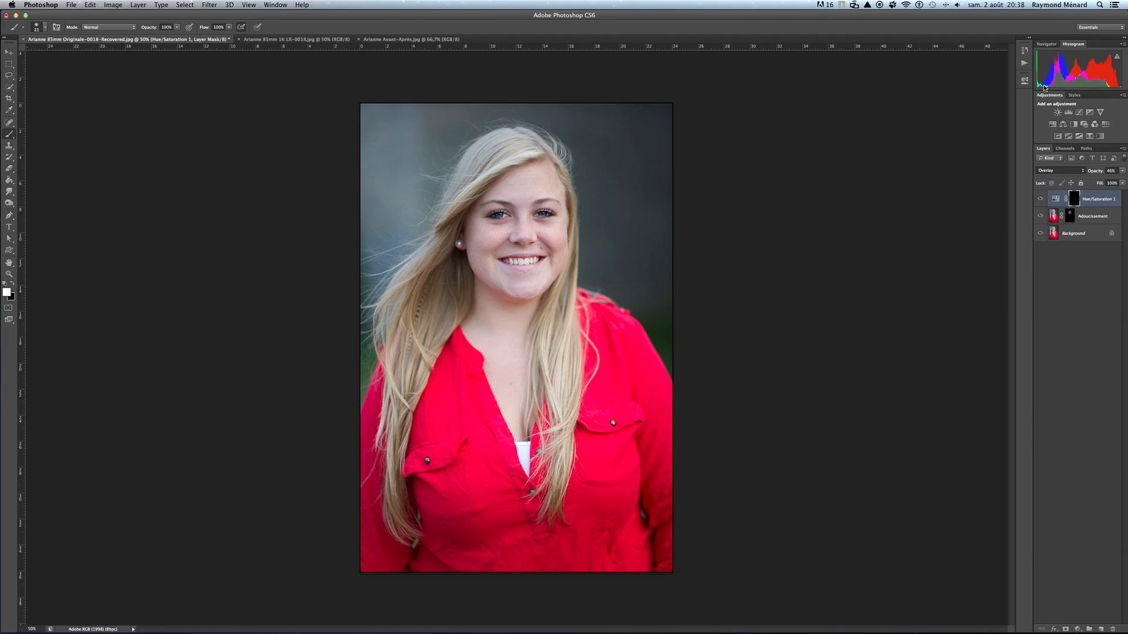
left_click(1081, 171)
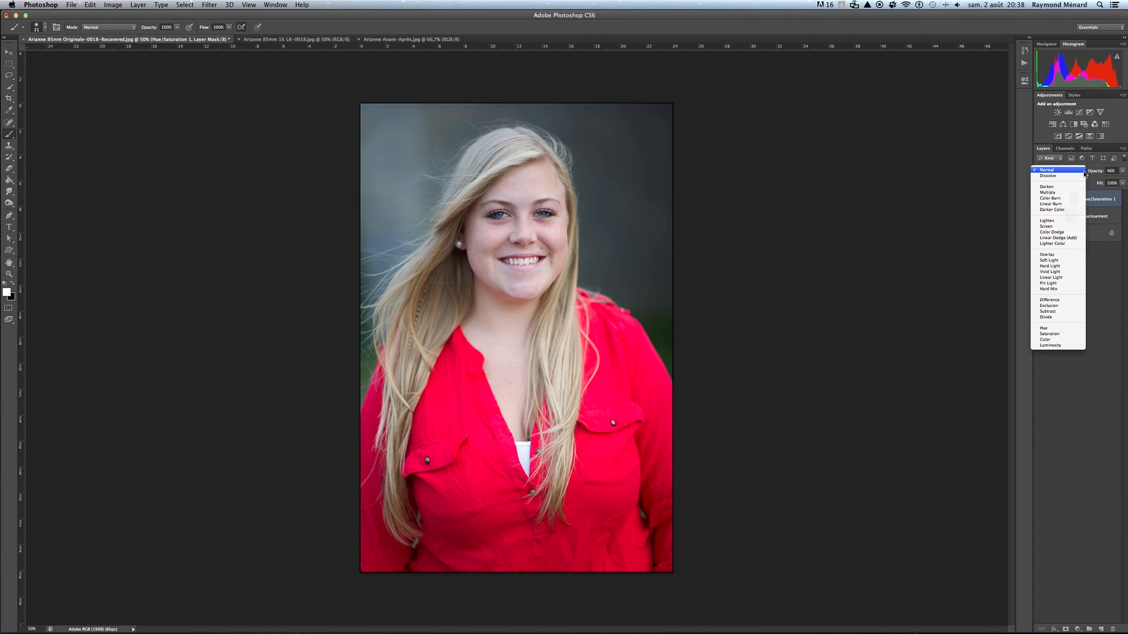
left_click(1043, 223)
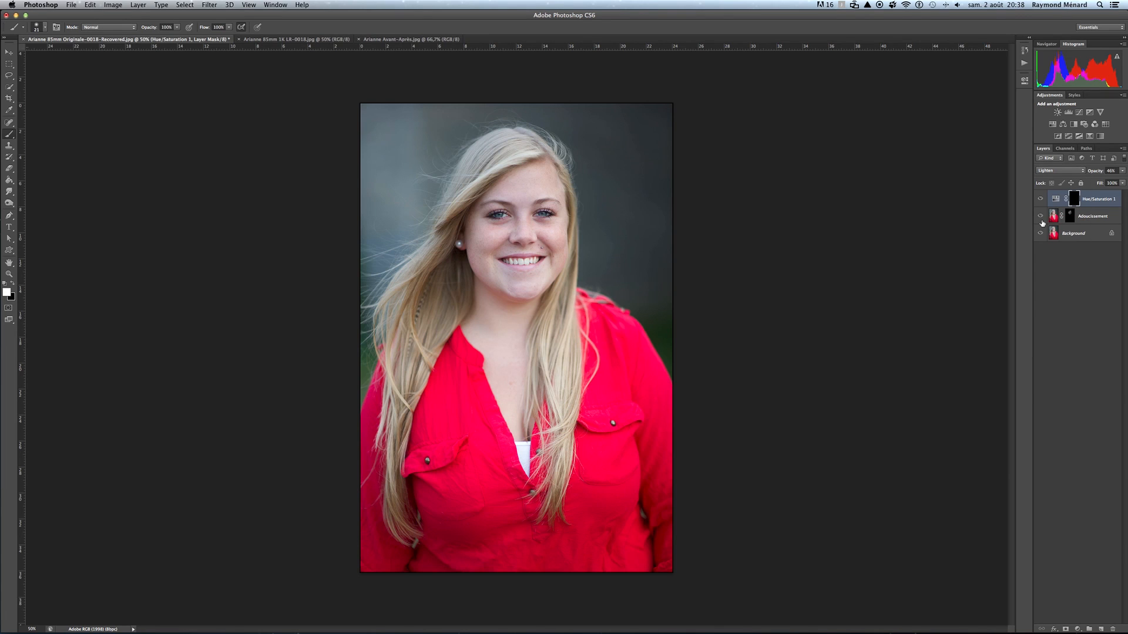
left_click(1080, 171)
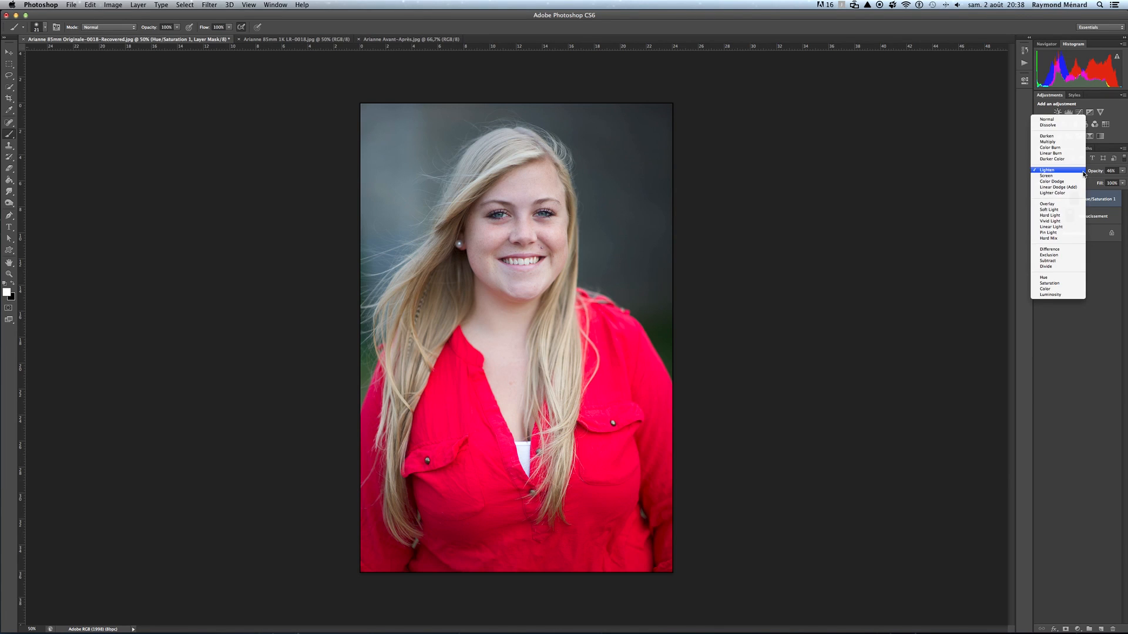
left_click(1059, 120)
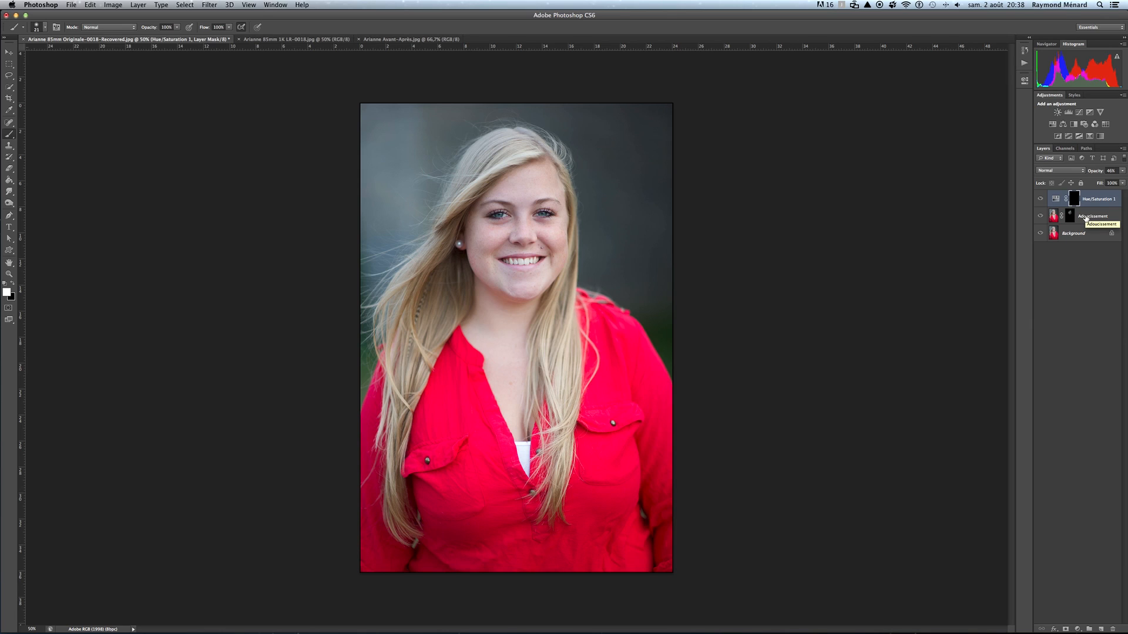
Step: Select Hue/Saturation 1 and Adoucissement together and group them with Cmd+G
left_click(1093, 216, "shift")
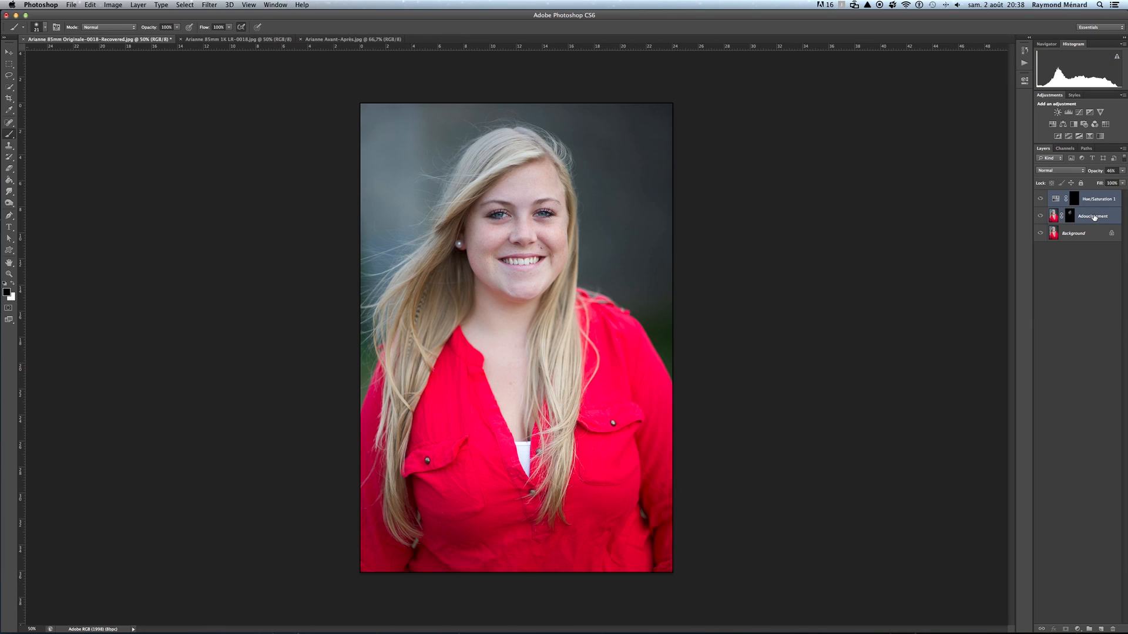
right_click(1091, 203)
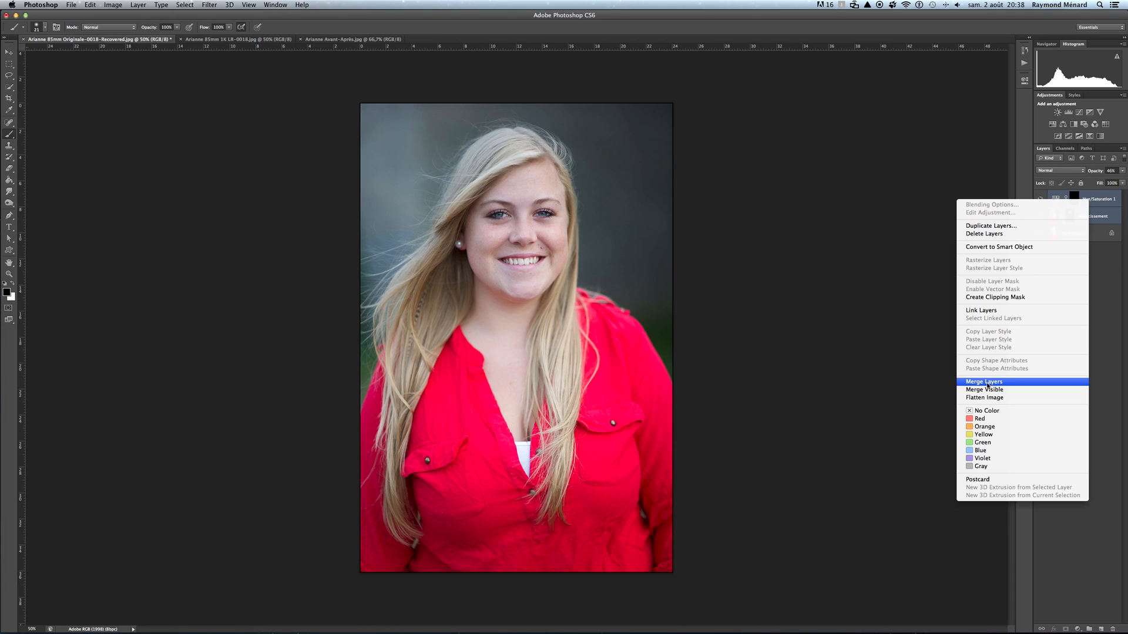
left_click(1119, 209)
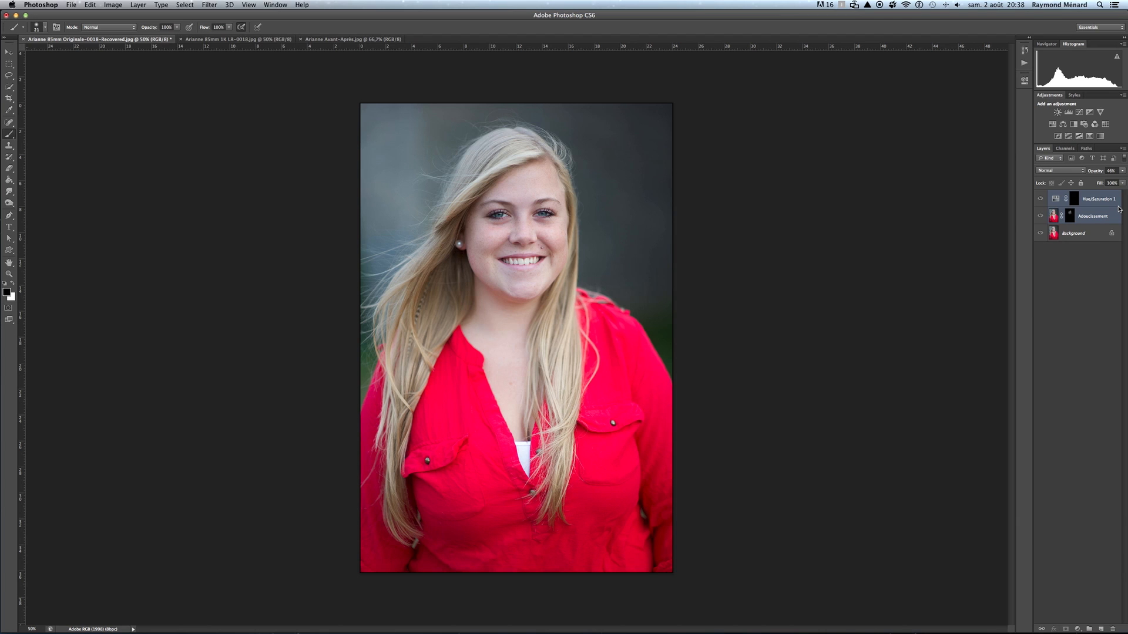
key("super+g")
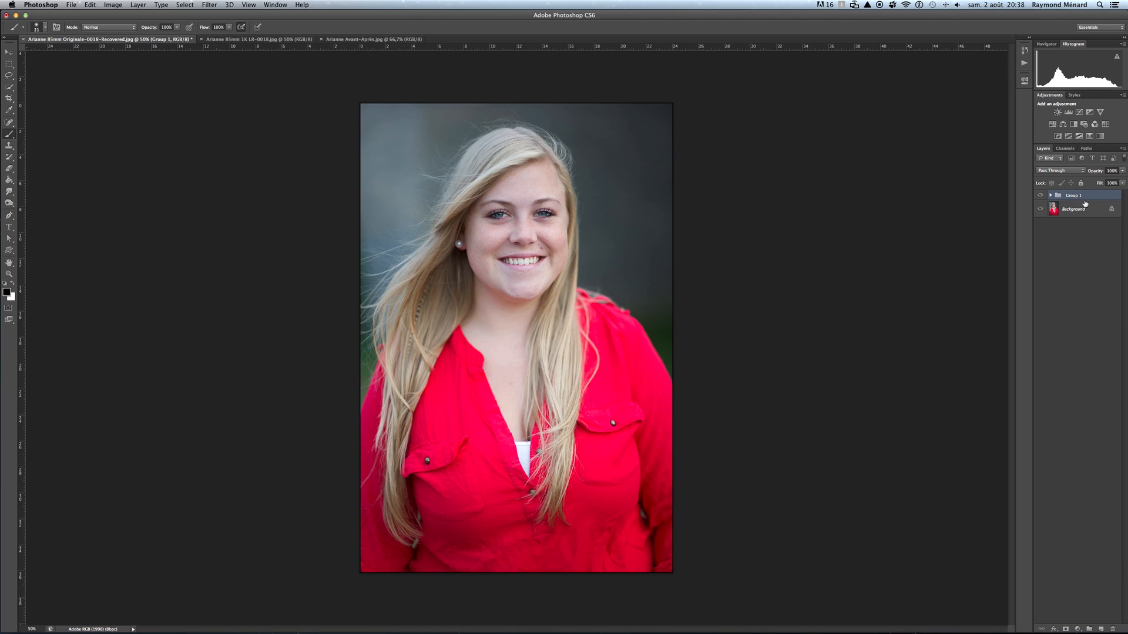
Step: Rename Group 1 to 'Peau yeux' and select the Background layer
left_click(1050, 196)
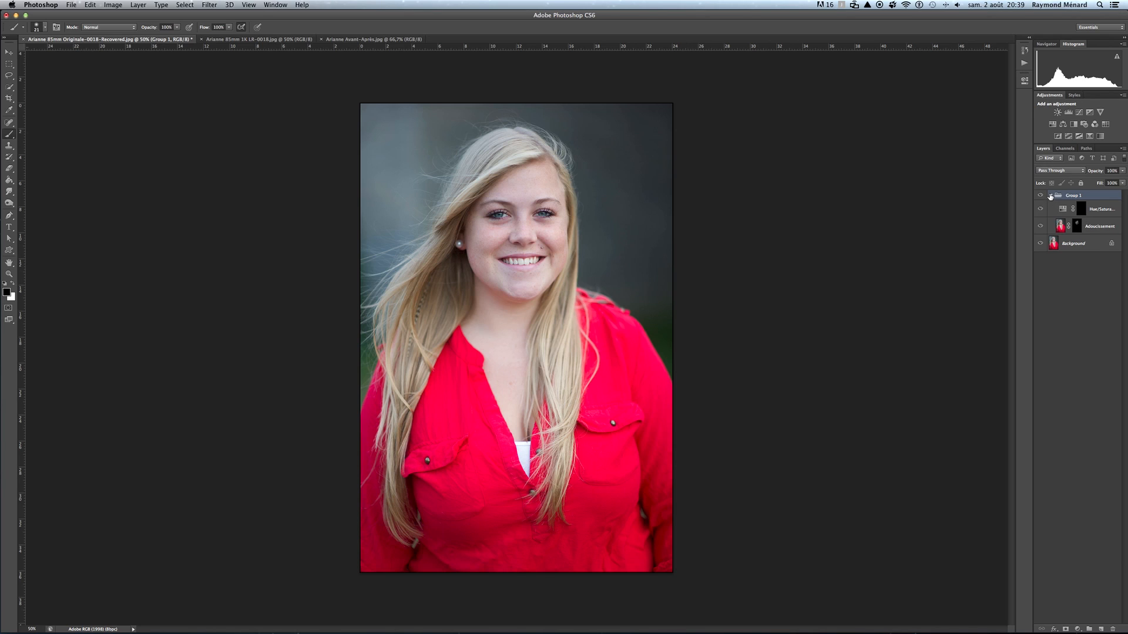
left_click(1051, 196)
double_click(1073, 196)
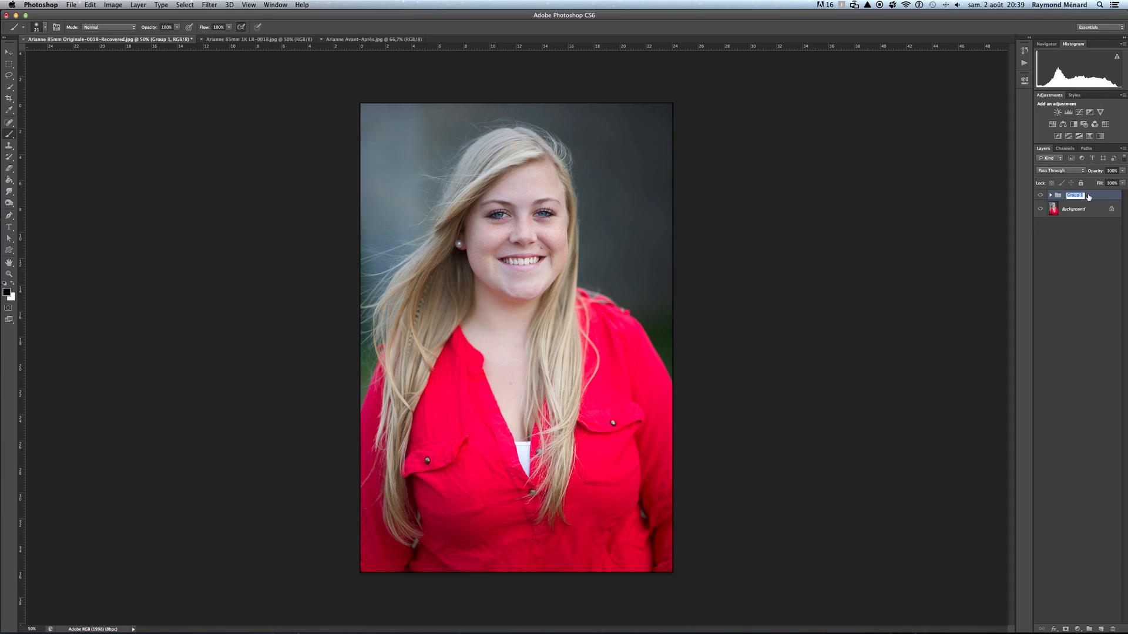
type("Peau yeux")
key("Return")
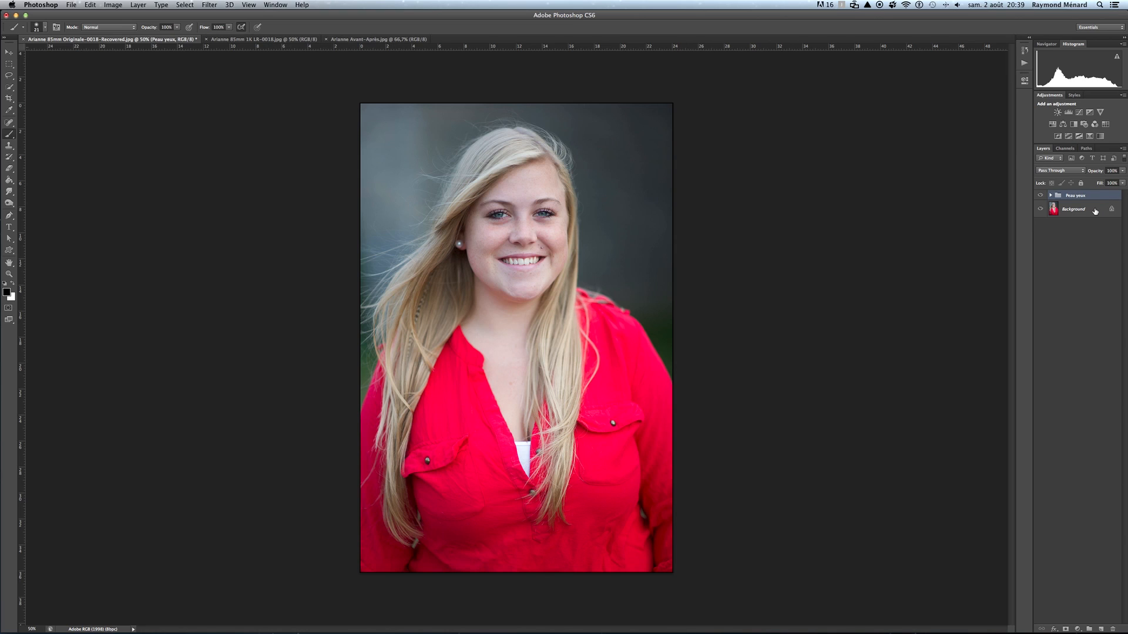
left_click(1094, 212)
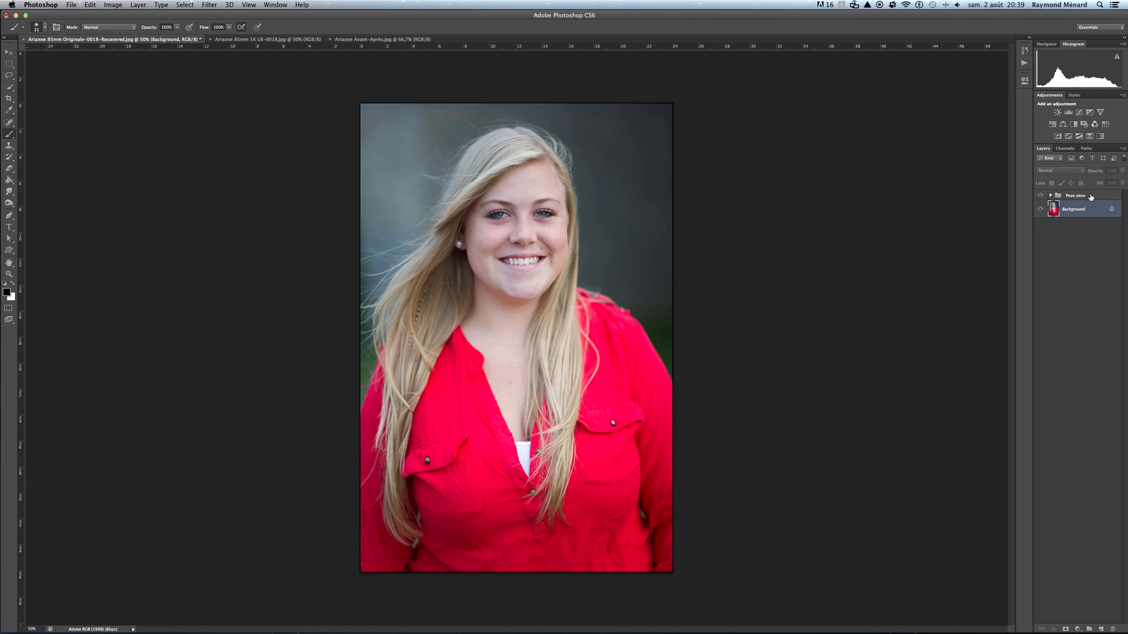
Step: With Peau yeux selected, stamp all visible layers into a merged Layer 1 using Cmd+Opt+Shift+E
left_click(1090, 196)
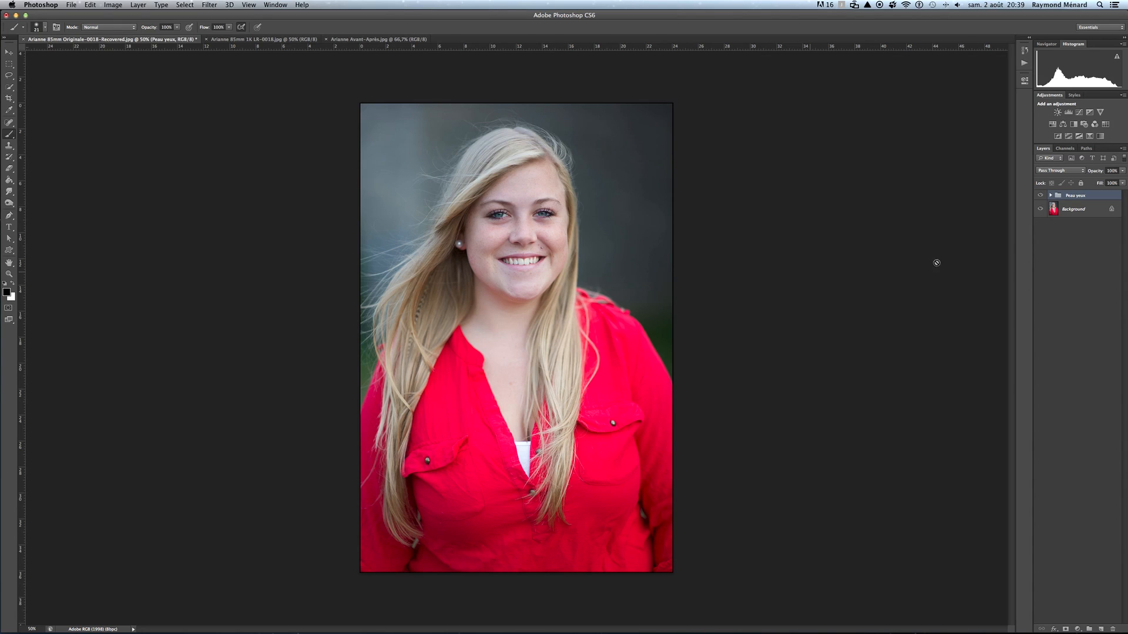
left_click(1094, 213)
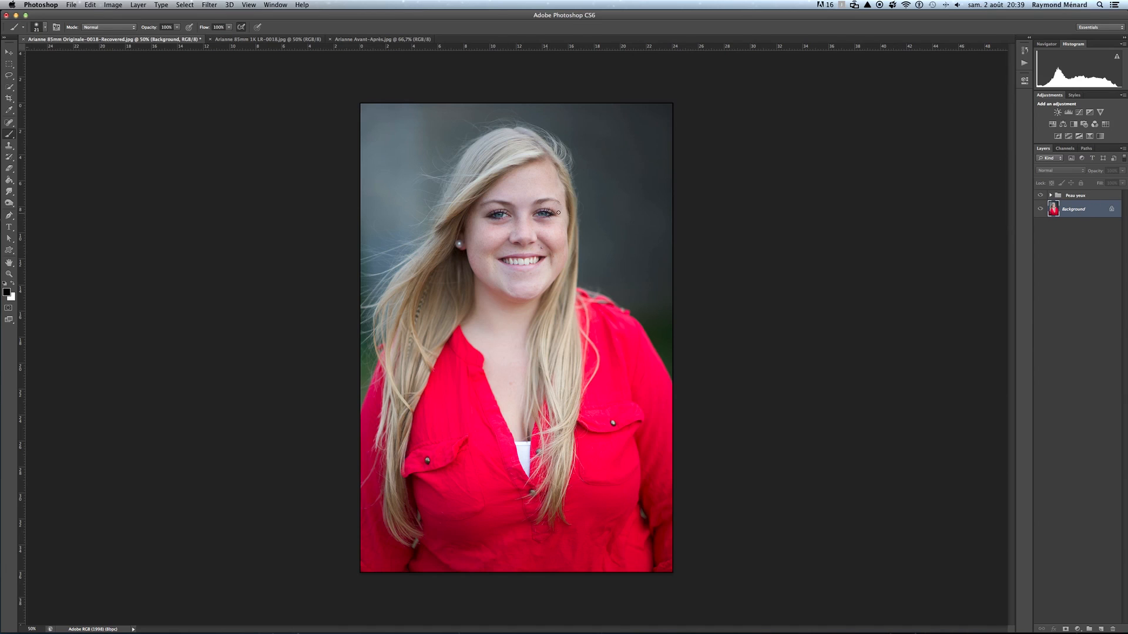
left_click(1097, 197)
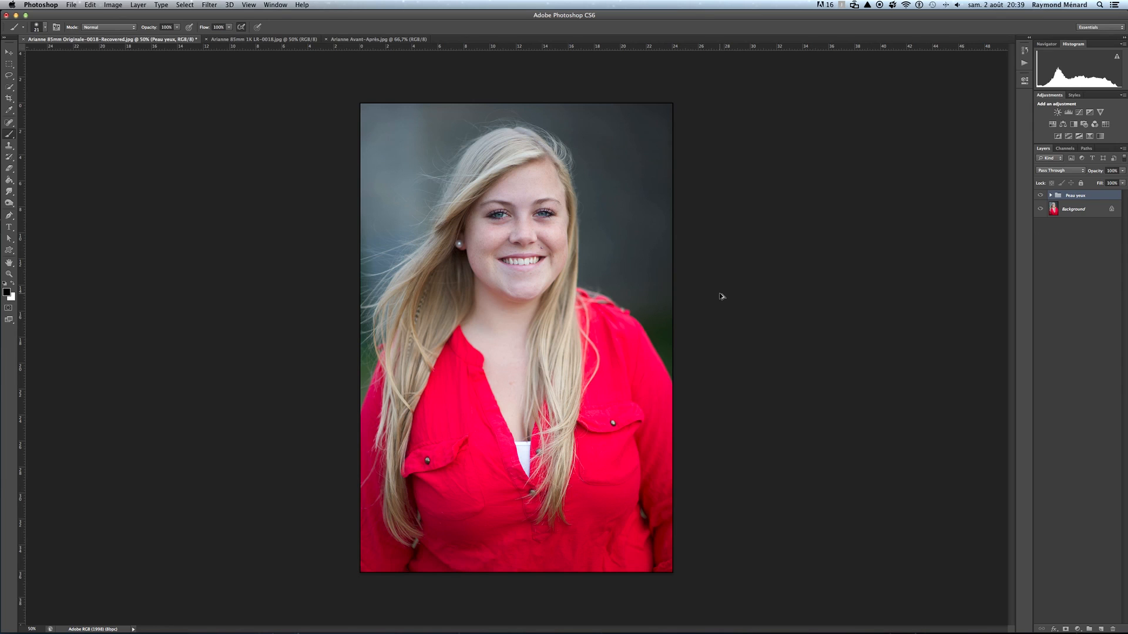
key("super+alt+shift+e")
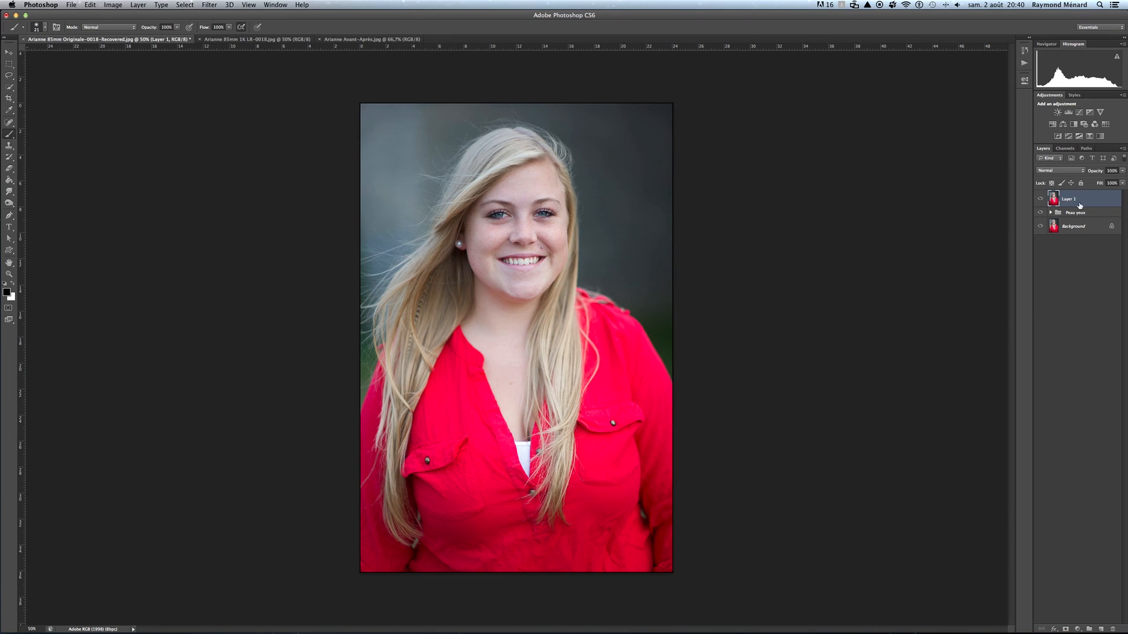
Step: Toggle merged Layer 1 off and on to compare, then pick the Burn Tool
left_click(1040, 200)
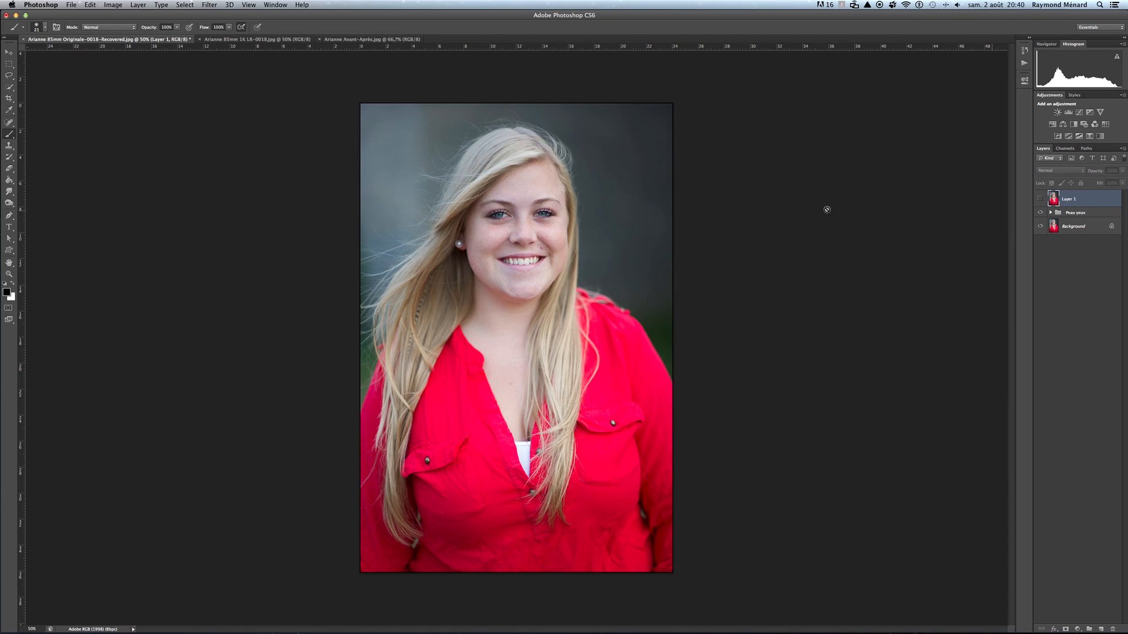
left_click(1040, 200)
left_click(10, 203)
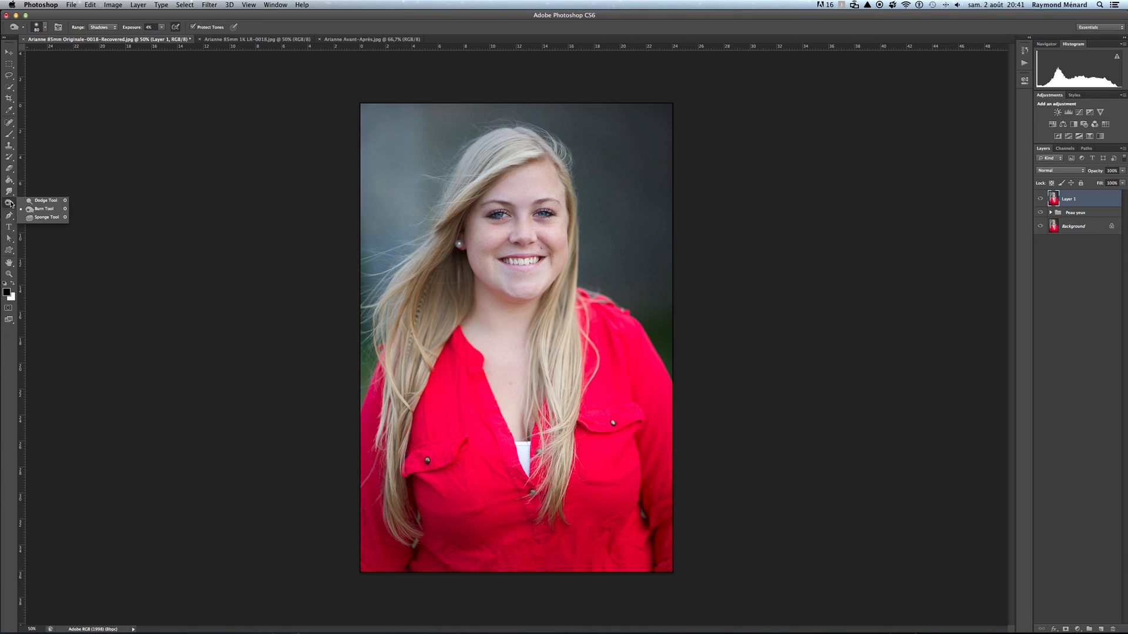
Step: Use the Burn Tool with Range set to Shadows and Exposure at about 27%
left_click(41, 210)
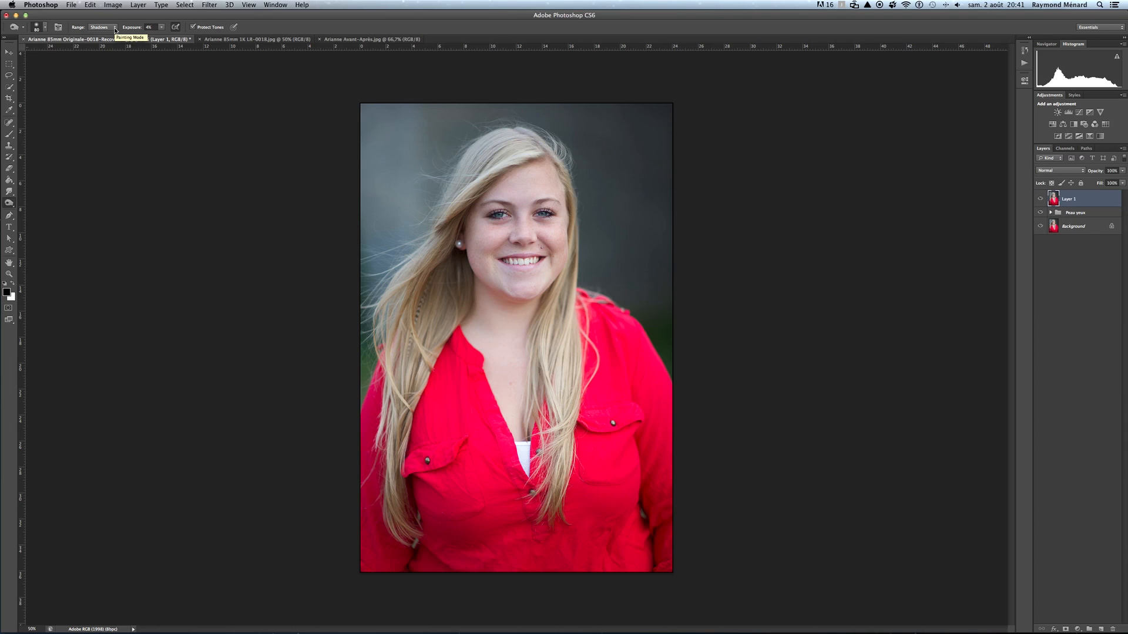
left_click(115, 29)
left_click(109, 27)
left_click(162, 31)
left_click_drag(162, 37, 172, 39)
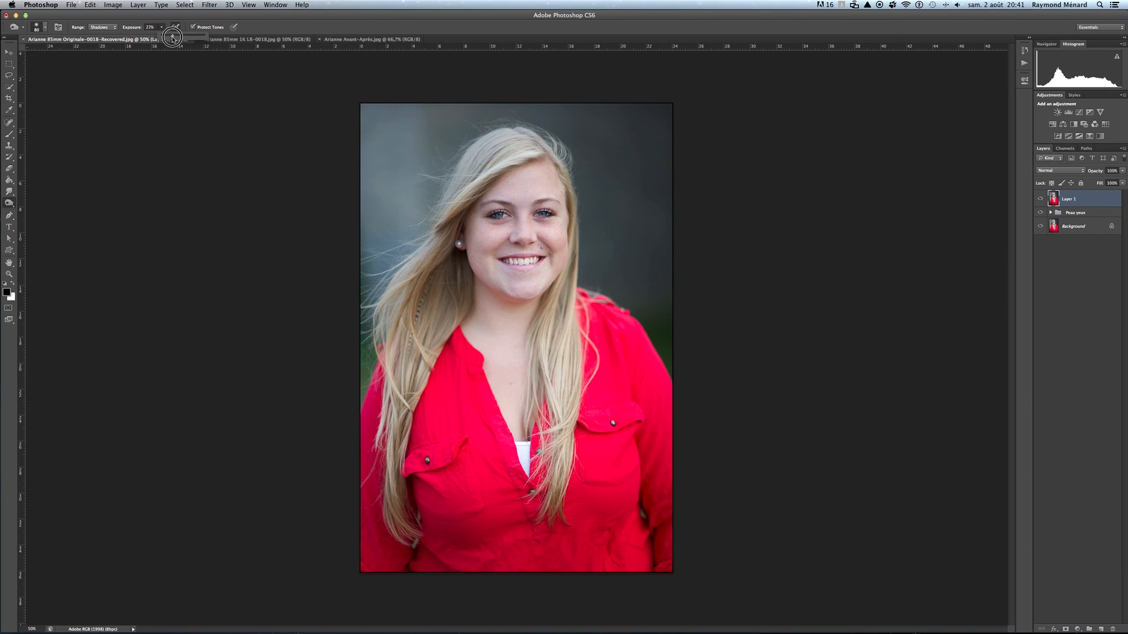
Step: Enlarge the soft burn brush and darken the top-right and top-left background corners
right_click(393, 143)
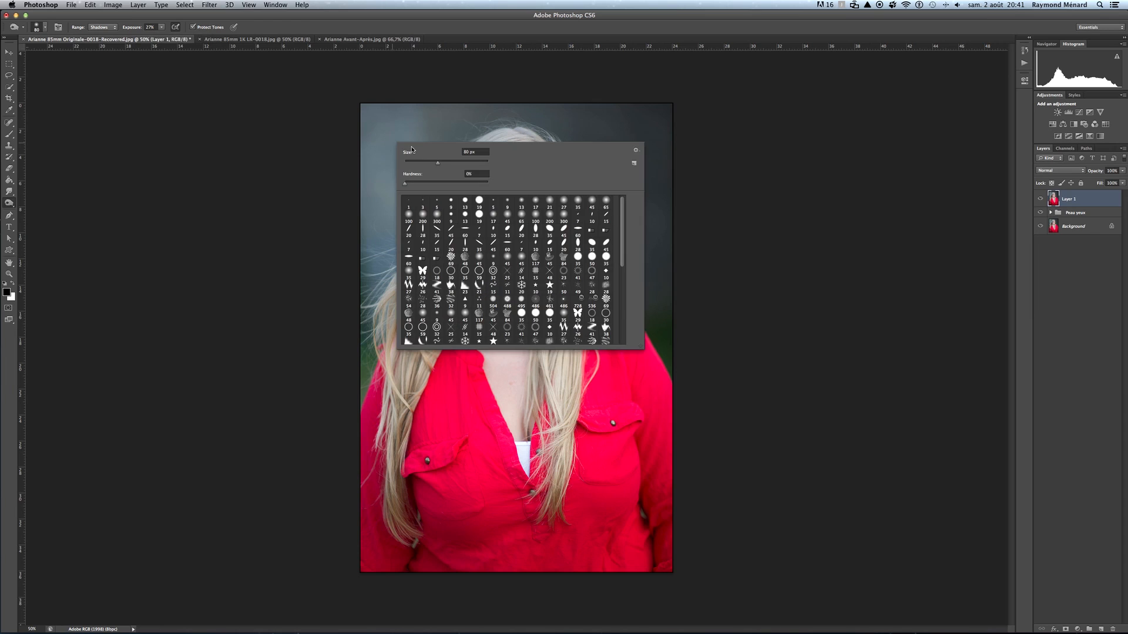
left_click(467, 162)
left_click(478, 163)
left_click(255, 128)
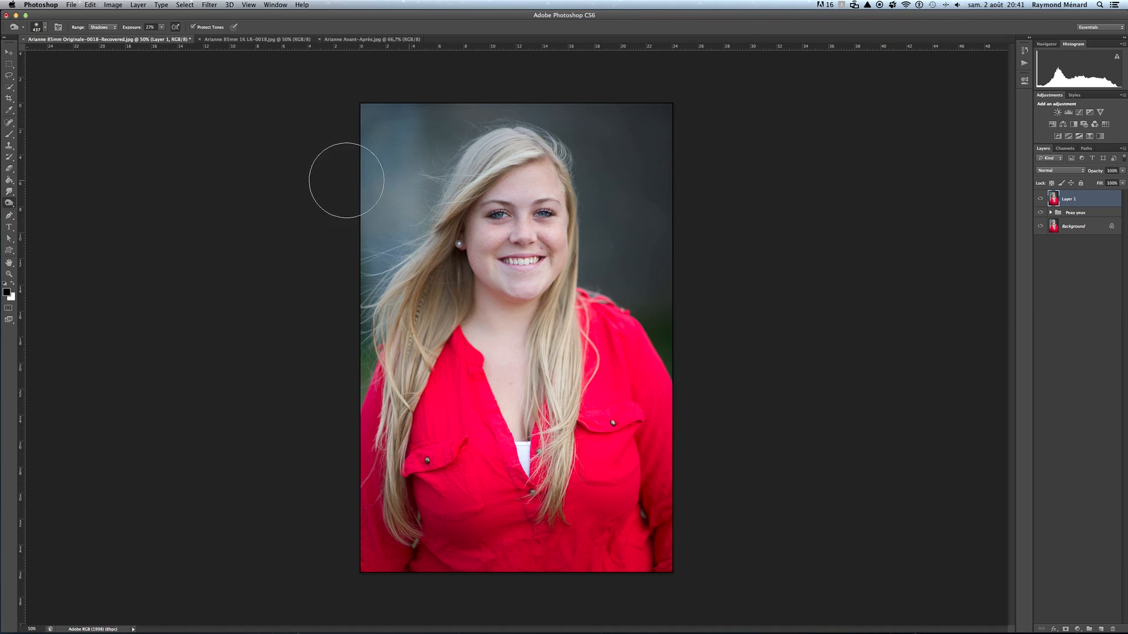
left_click_drag(642, 142, 685, 178)
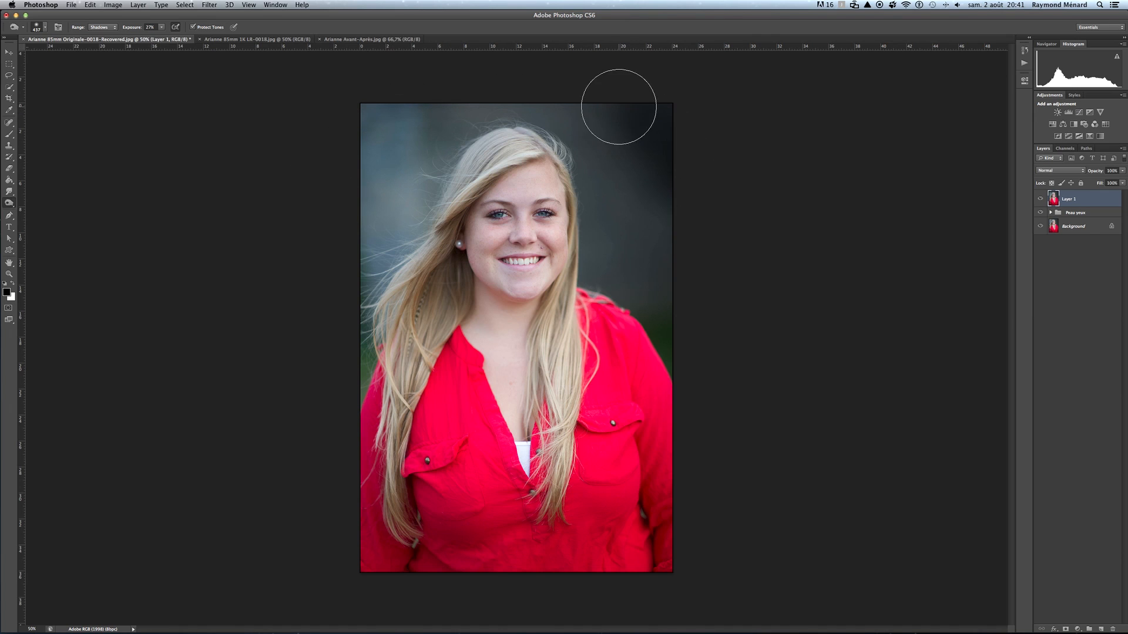
mouse_move(352, 166)
left_mouse_down()
mouse_move(400, 123)
mouse_move(343, 155)
left_mouse_up()
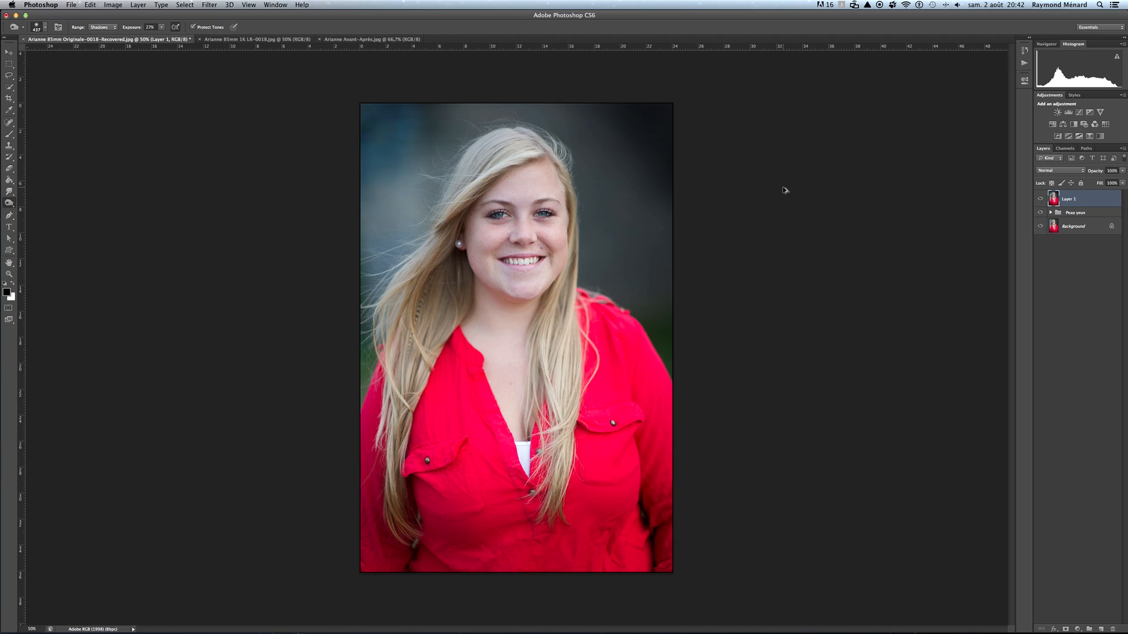
Step: Undo the last two burn strokes and delete Layer 1, leaving Peau yeux above the Background
key("alt+super+z")
key("alt+super+z")
key("alt+super+z")
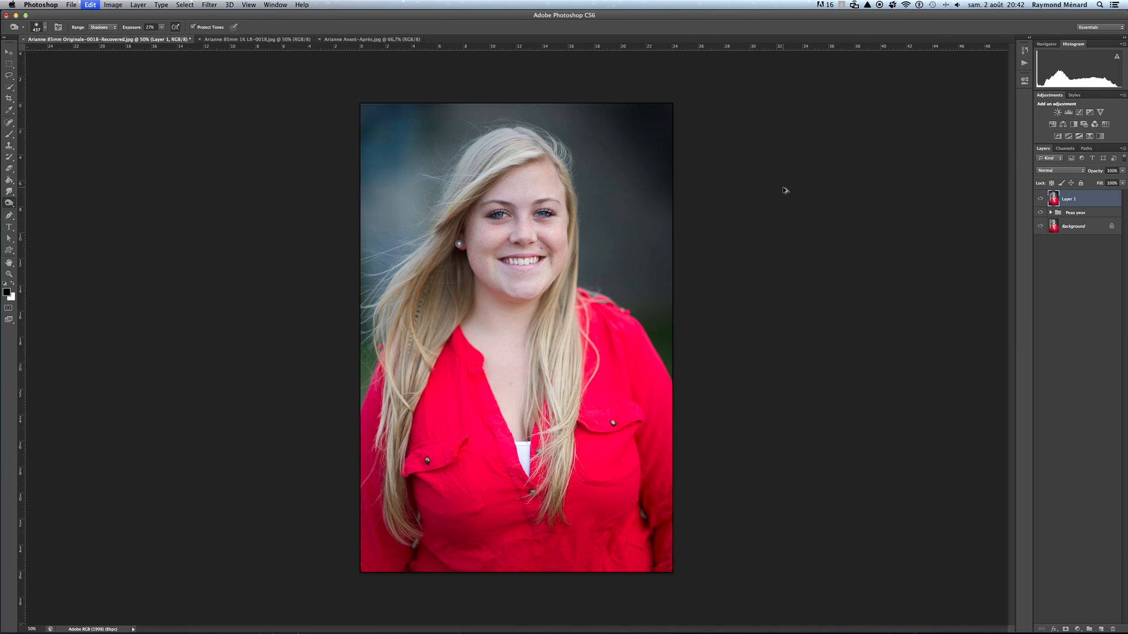
key("alt+super+z")
key("alt+super+z")
key("alt+super+z")
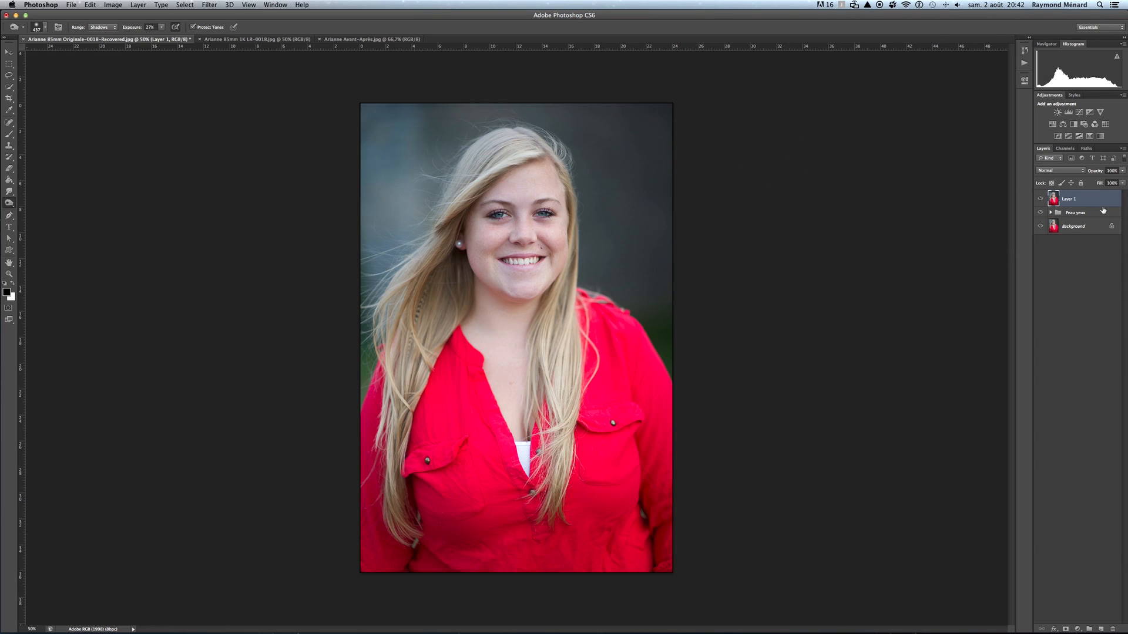
left_click_drag(1107, 200, 1115, 630)
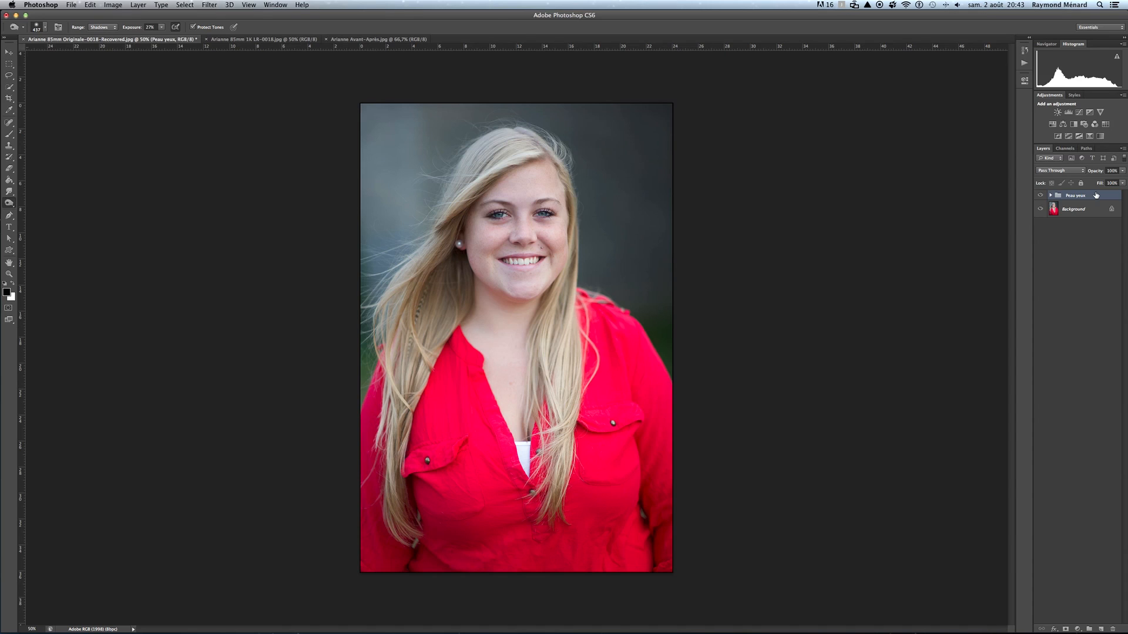
key("alt+shift+super+e")
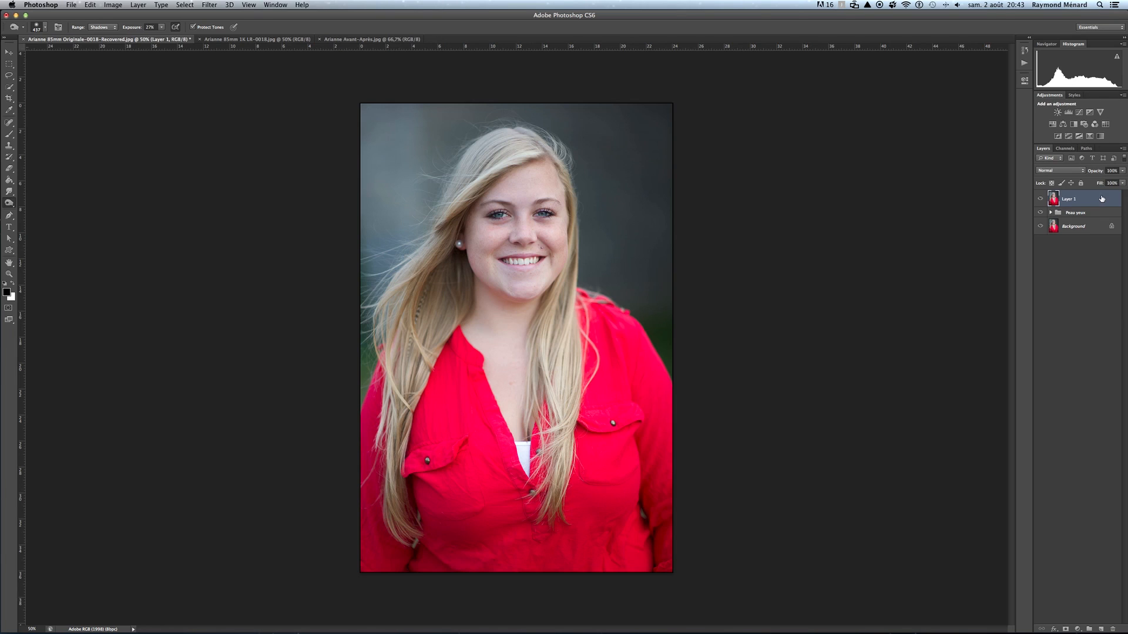
left_click(1106, 232)
left_click_drag(1107, 234, 1114, 628)
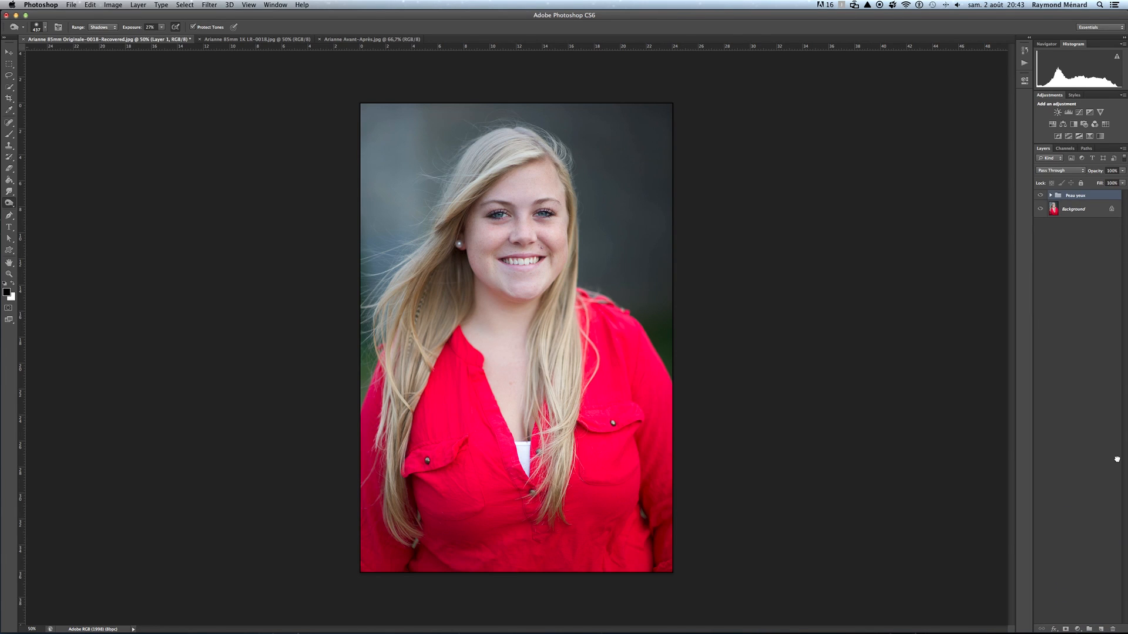
Step: Add a Curves adjustment layer and pull the middle of the RGB curve down to darken the photo
left_click(1080, 112)
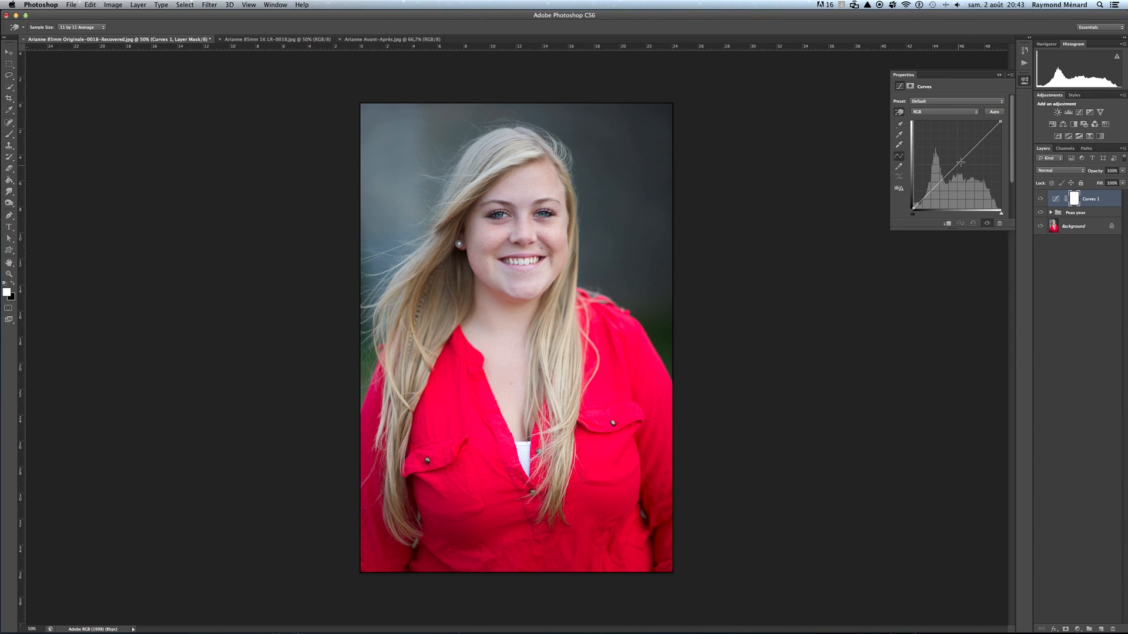
mouse_move(959, 160)
left_mouse_down()
mouse_move(977, 177)
mouse_move(967, 166)
left_mouse_up()
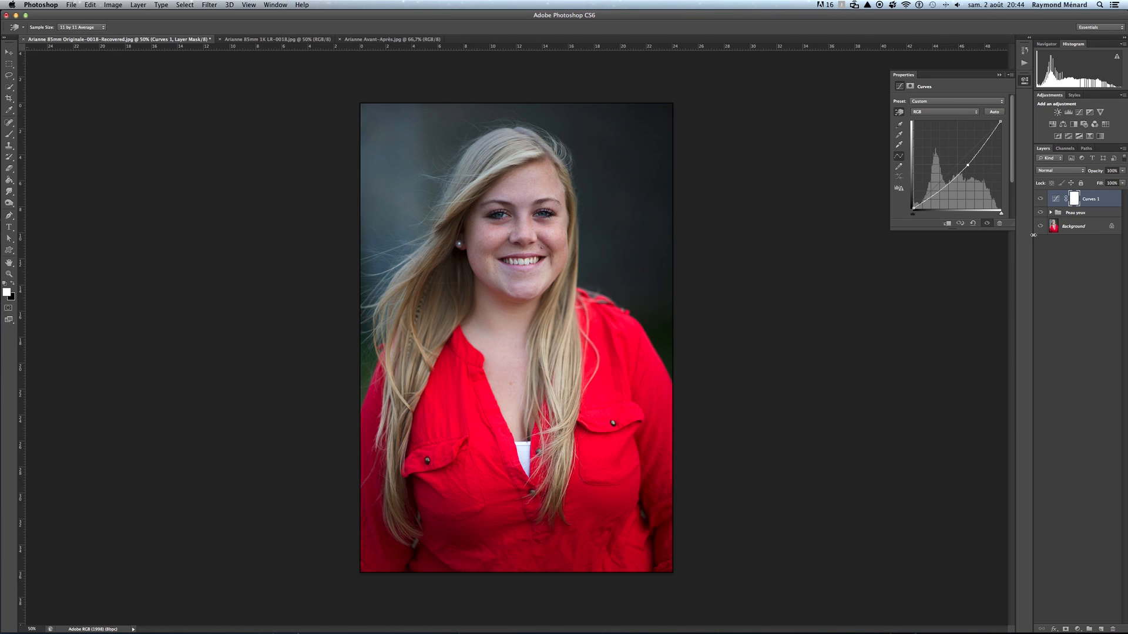
Step: Target the Curves 1 layer mask with black as foreground colour and the Brush tool
key("o")
left_click(1074, 201)
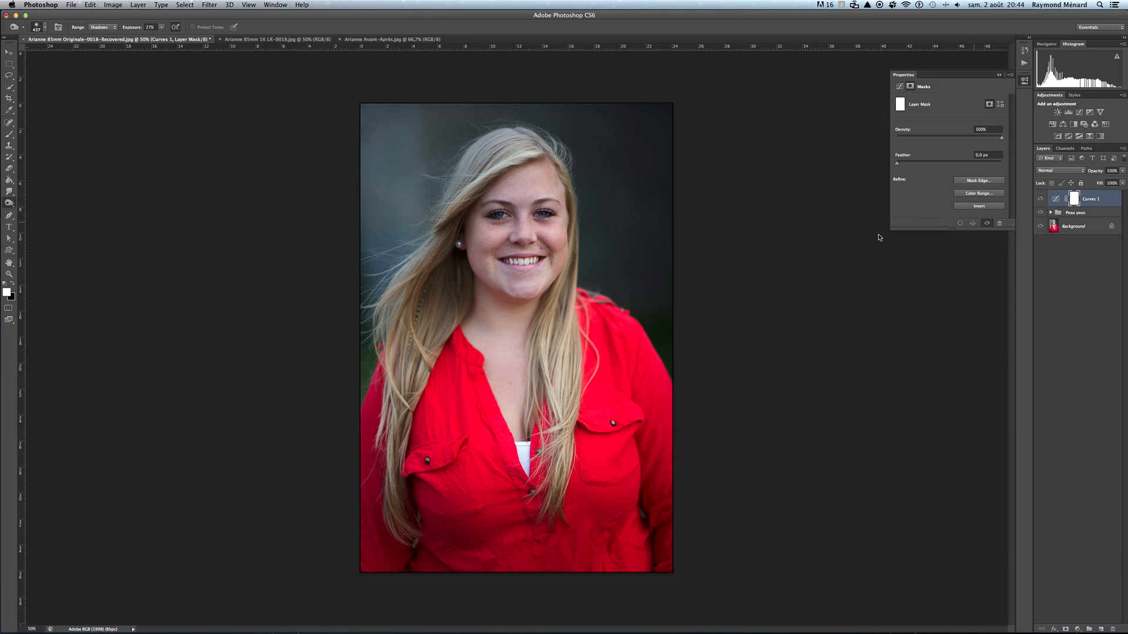
left_click(12, 286)
left_click(10, 137)
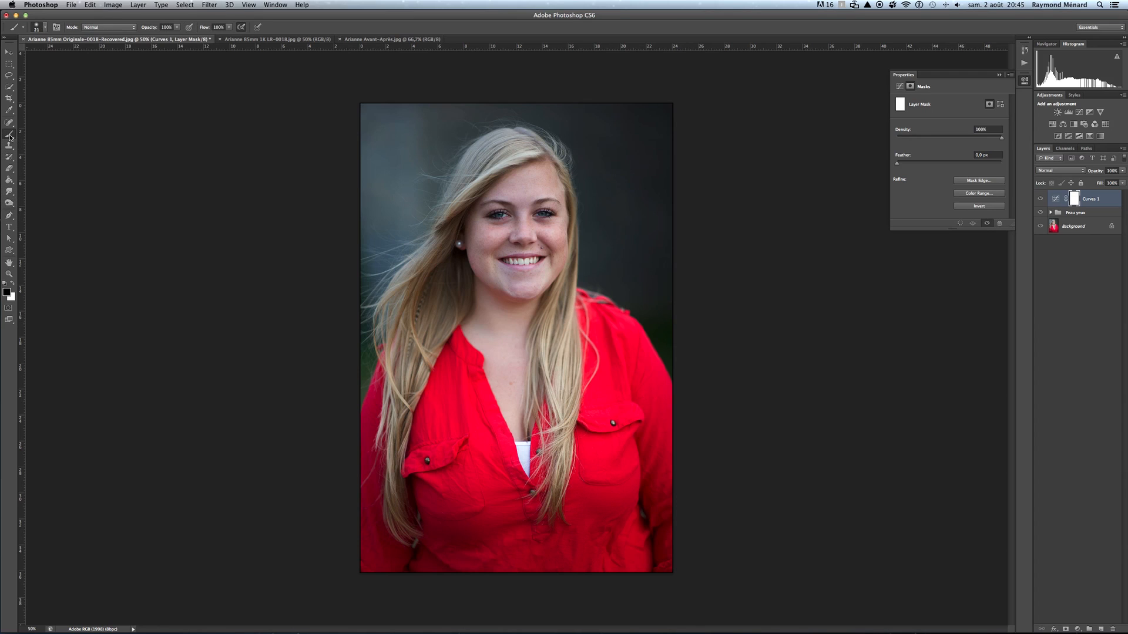
Step: Set the brush to 72% opacity and 85% flow
left_click(177, 28)
left_click_drag(176, 39, 167, 40)
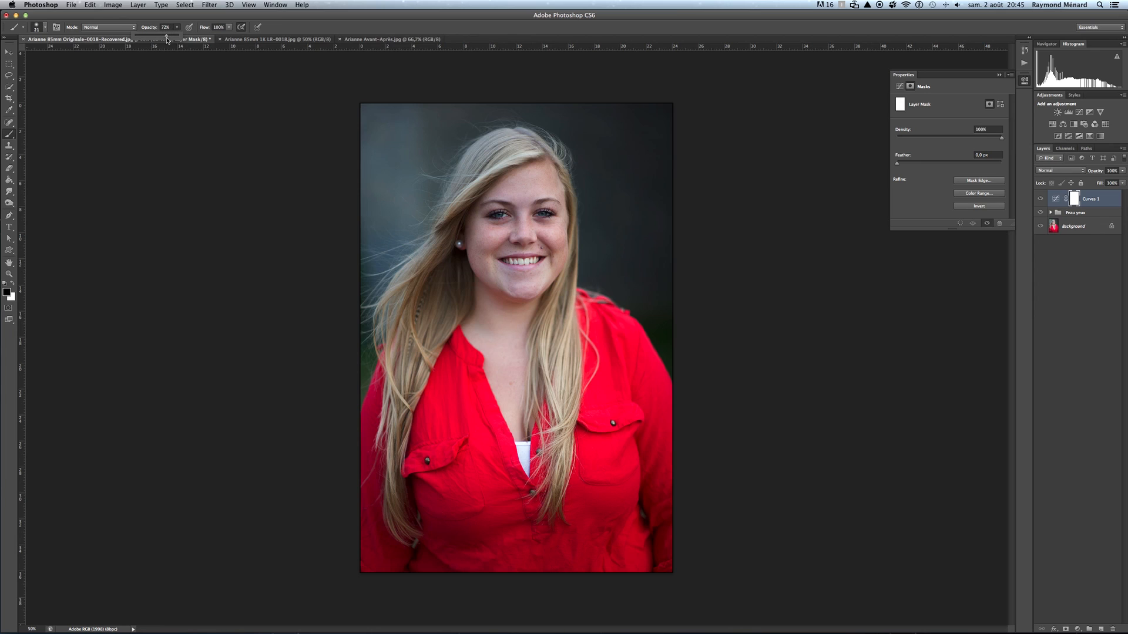
left_click(229, 30)
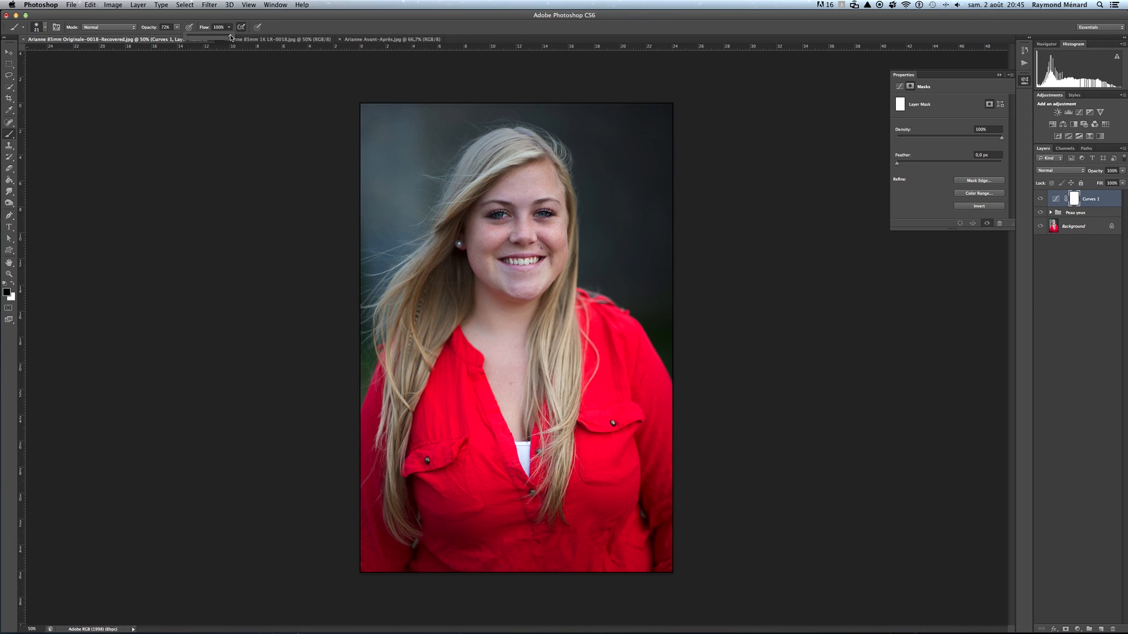
left_click_drag(230, 37, 226, 38)
left_click_drag(226, 37, 223, 38)
Step: Enlarge the brush and paint black over the girl so the darkening stays on her surroundings
right_click(513, 237)
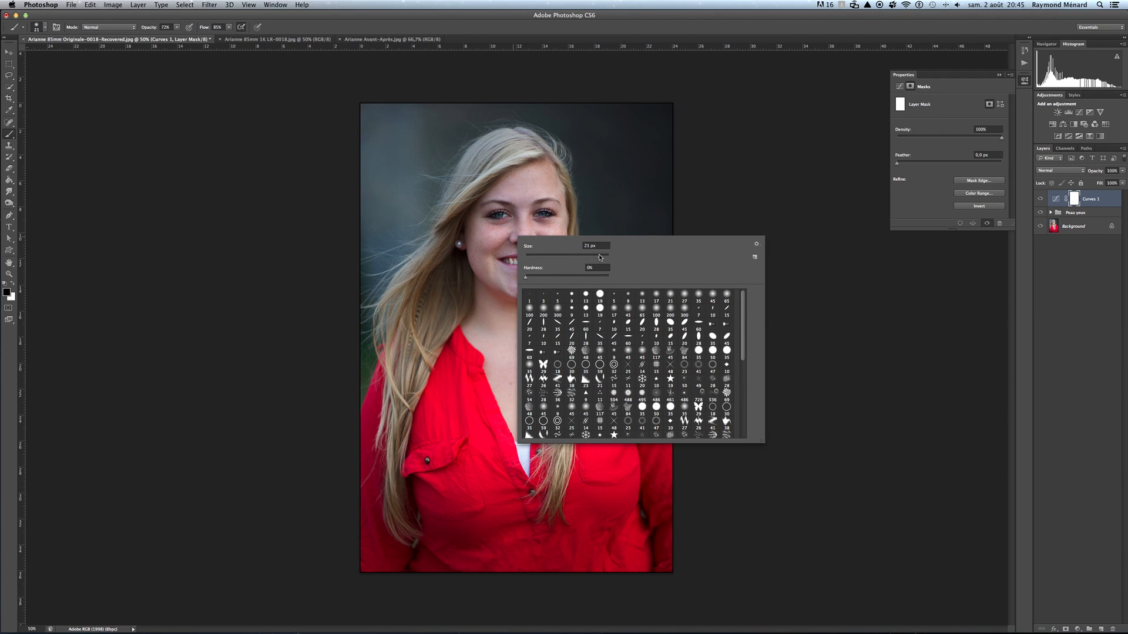
left_click_drag(600, 257, 602, 258)
left_click(187, 235)
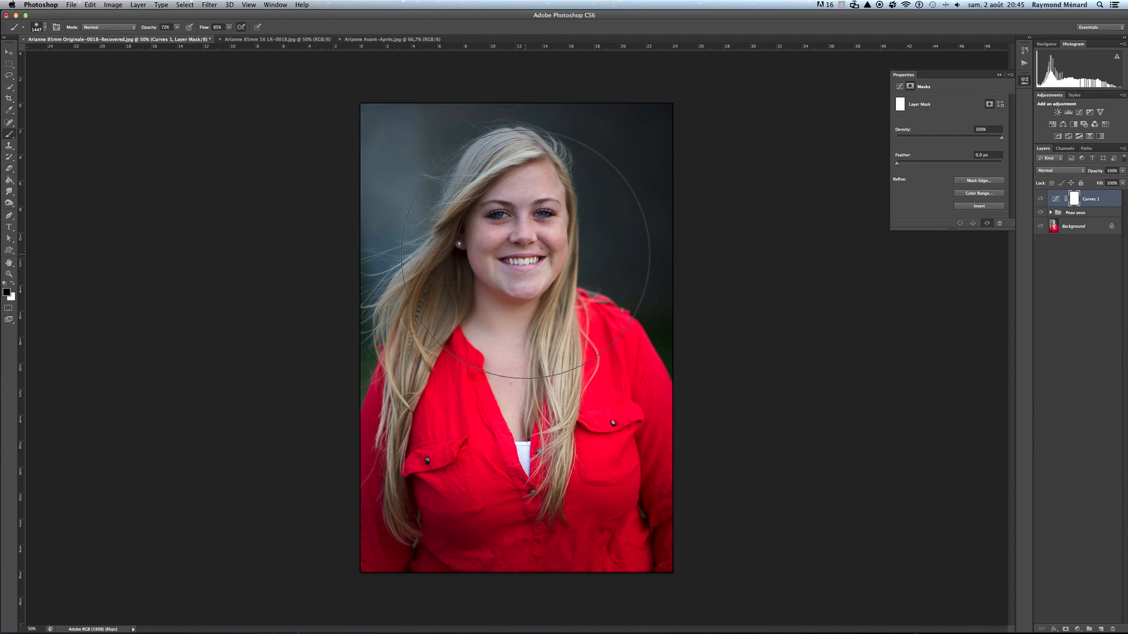
left_click(525, 253)
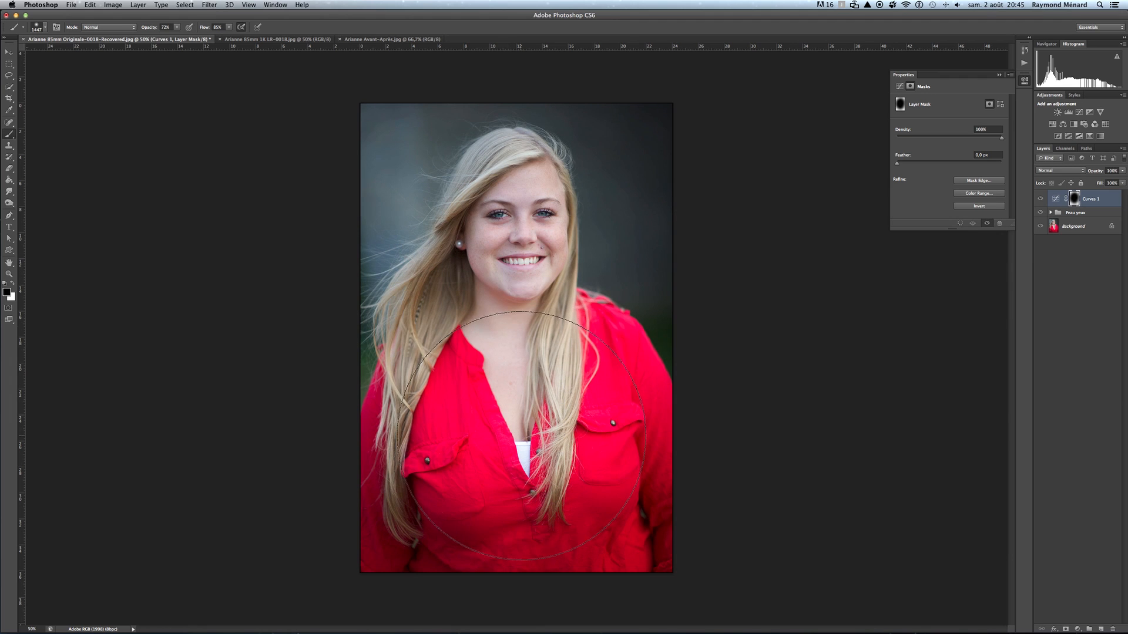
right_click(535, 324)
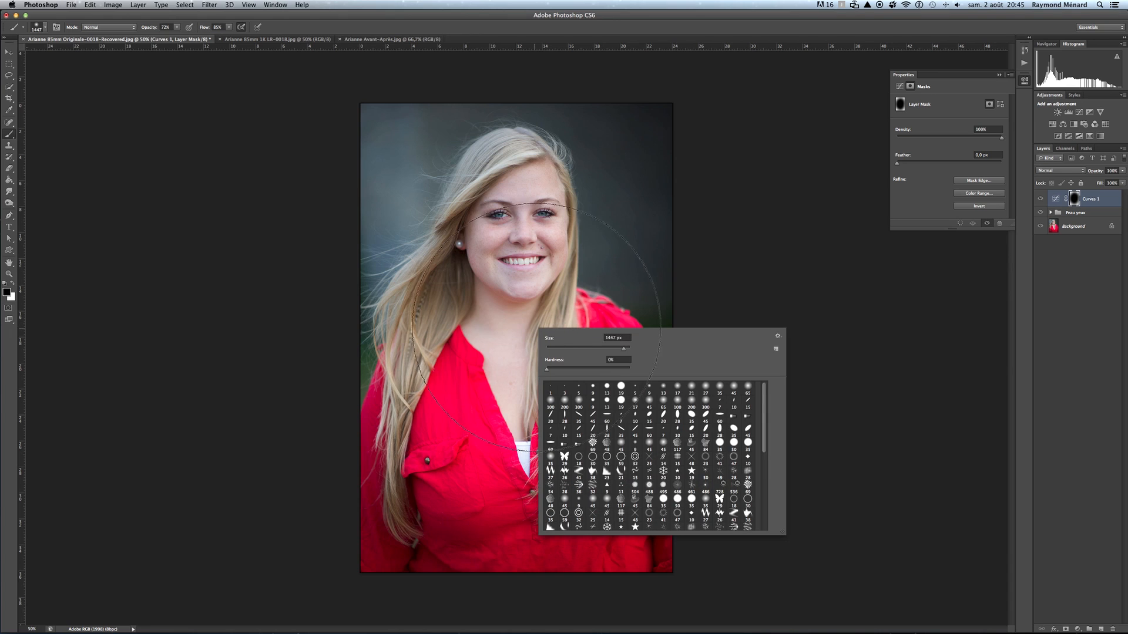
left_click(589, 348)
key("Return")
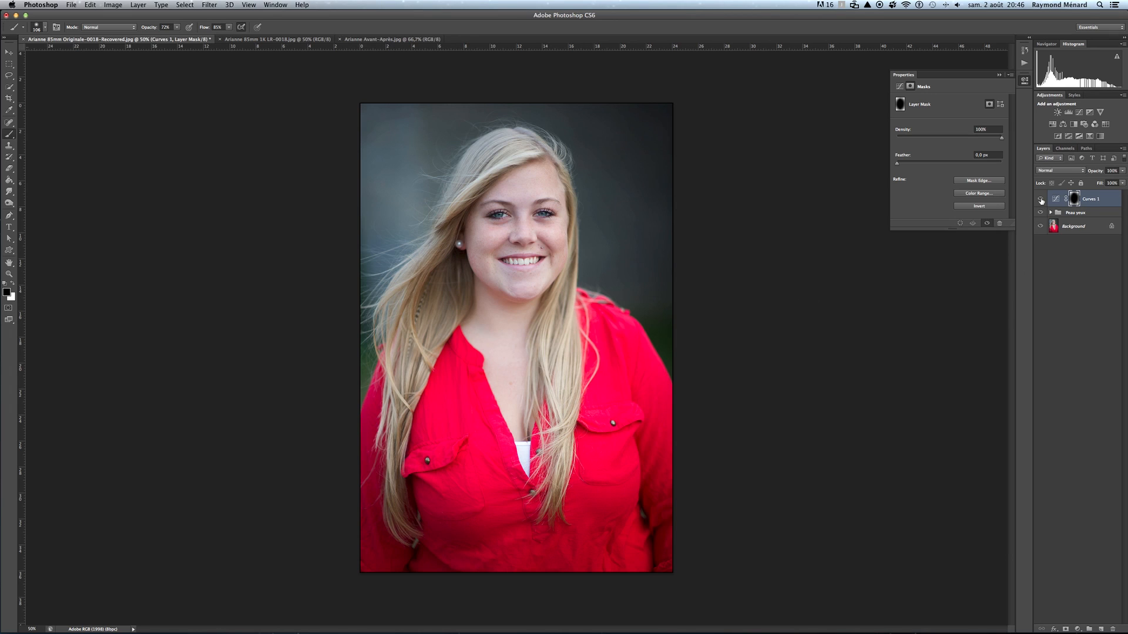
left_click(1041, 201)
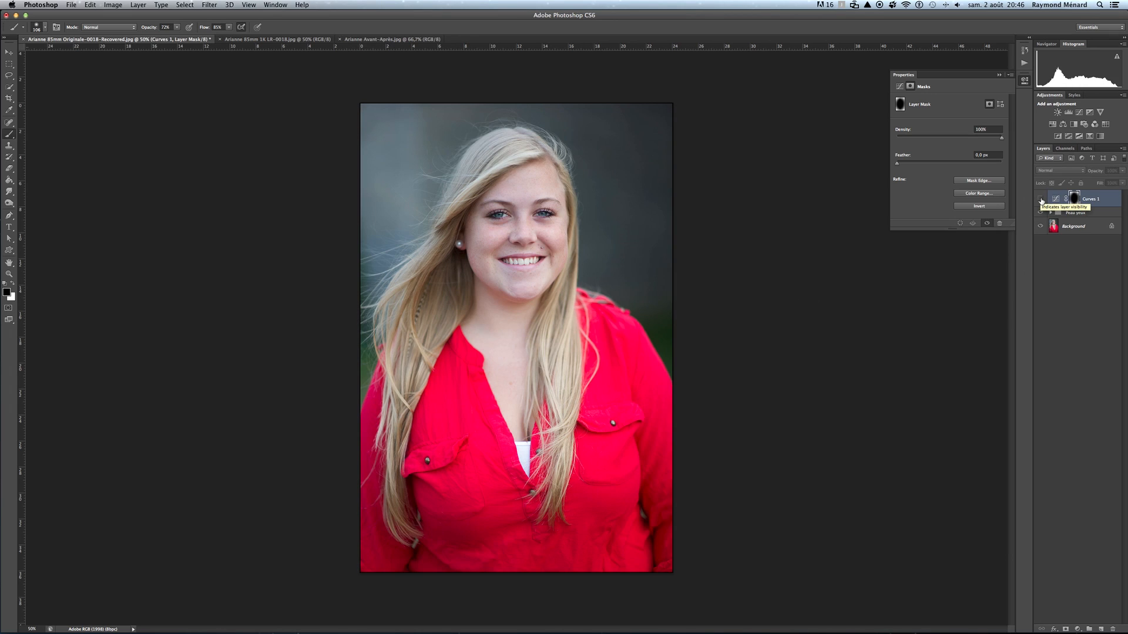
left_click(1041, 201)
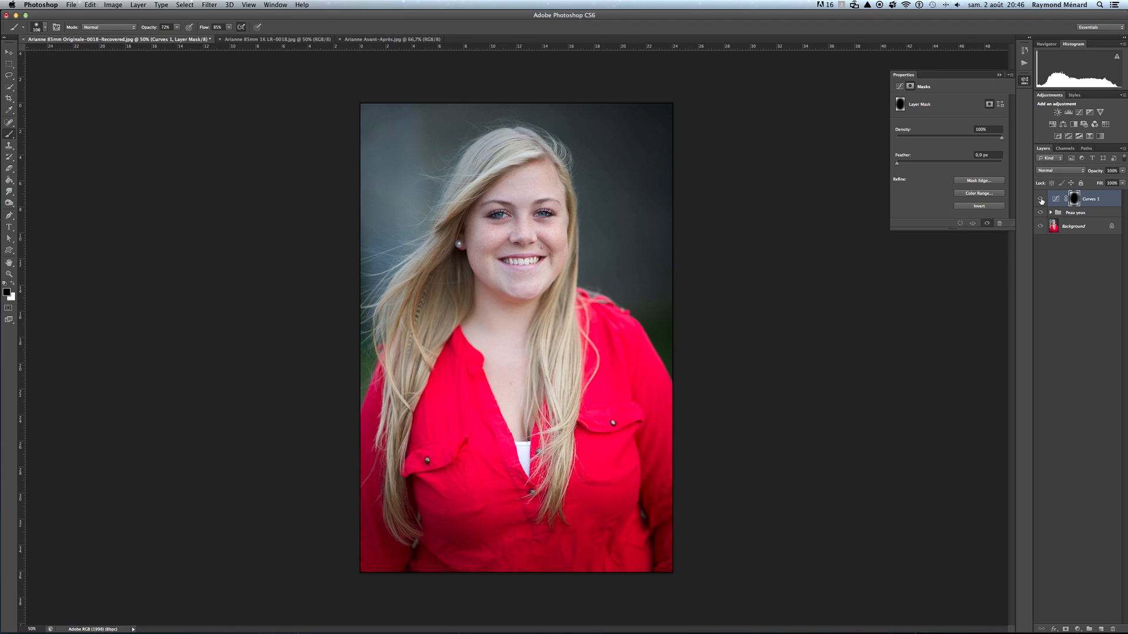
left_click(1041, 201)
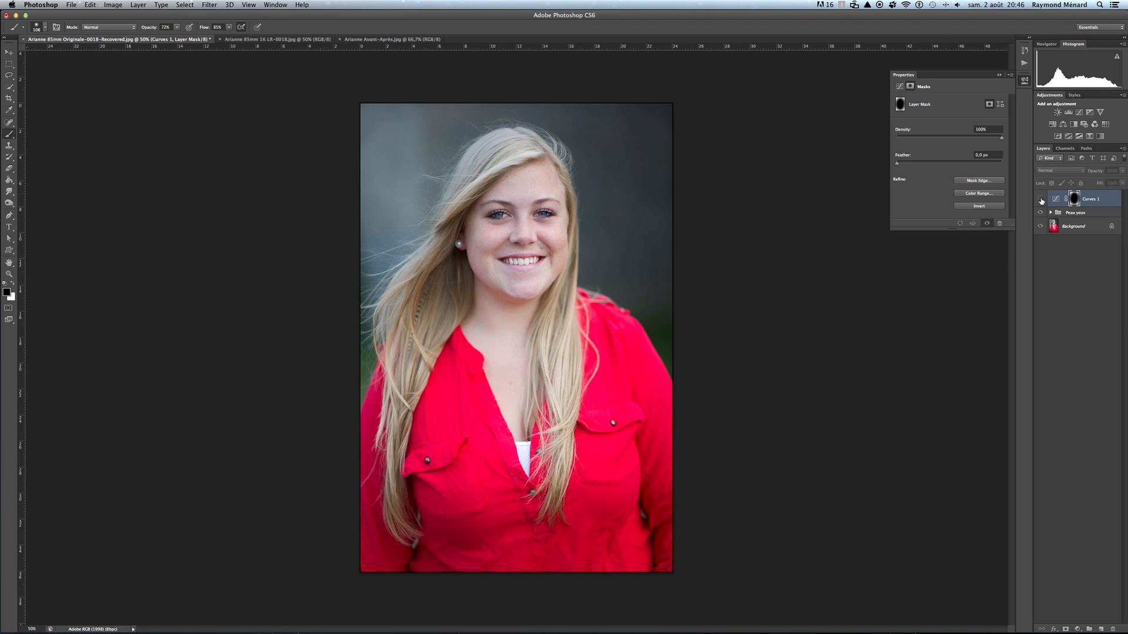
left_click(1041, 201)
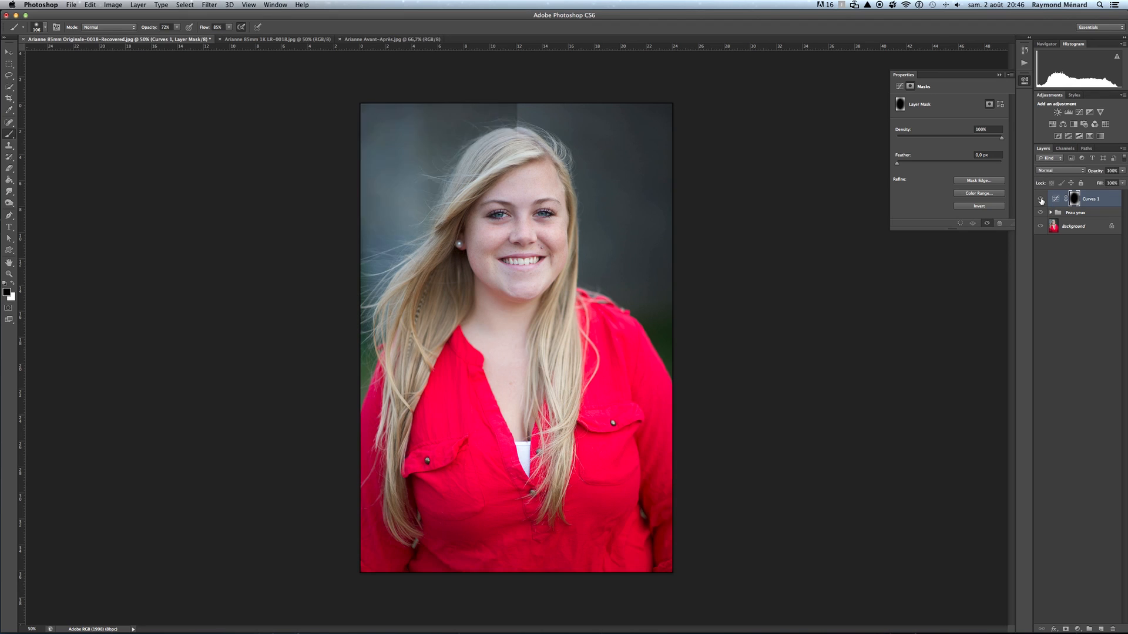
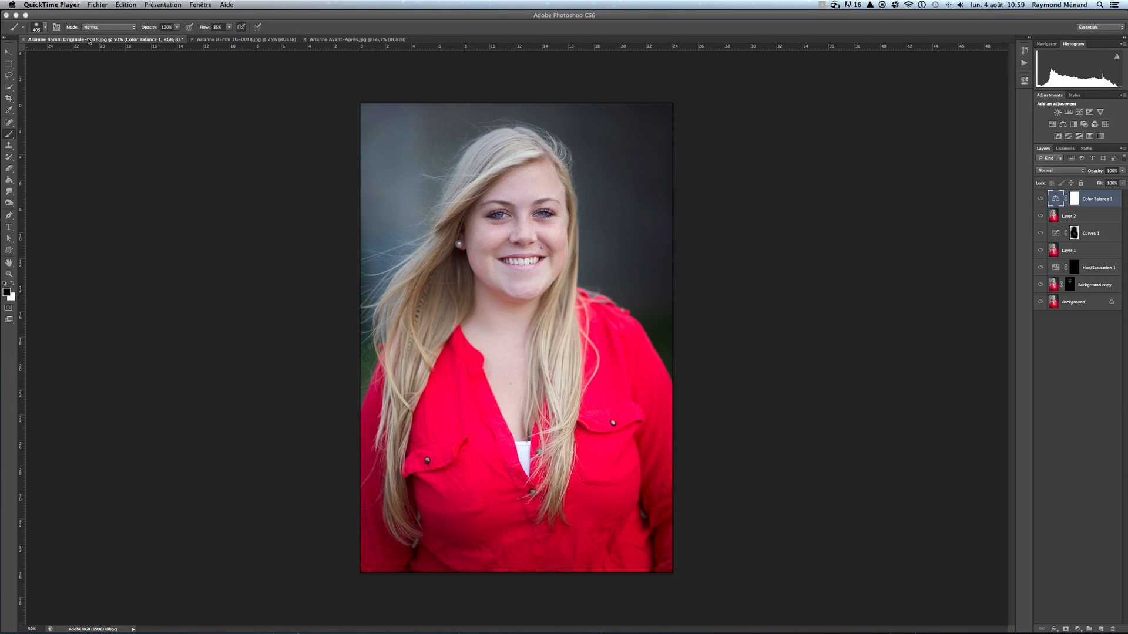
Step: Open the ÉBÉNISTERIE cabinetry template from recent files and toggle Layer 1 off and back on
left_click(95, 19)
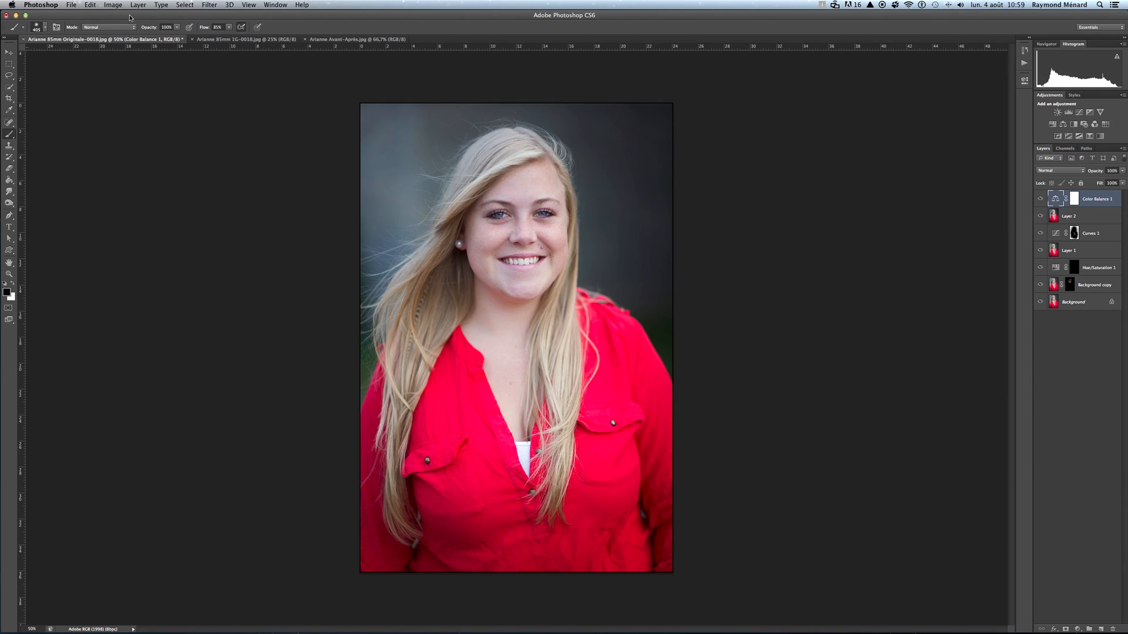
left_click(72, 6)
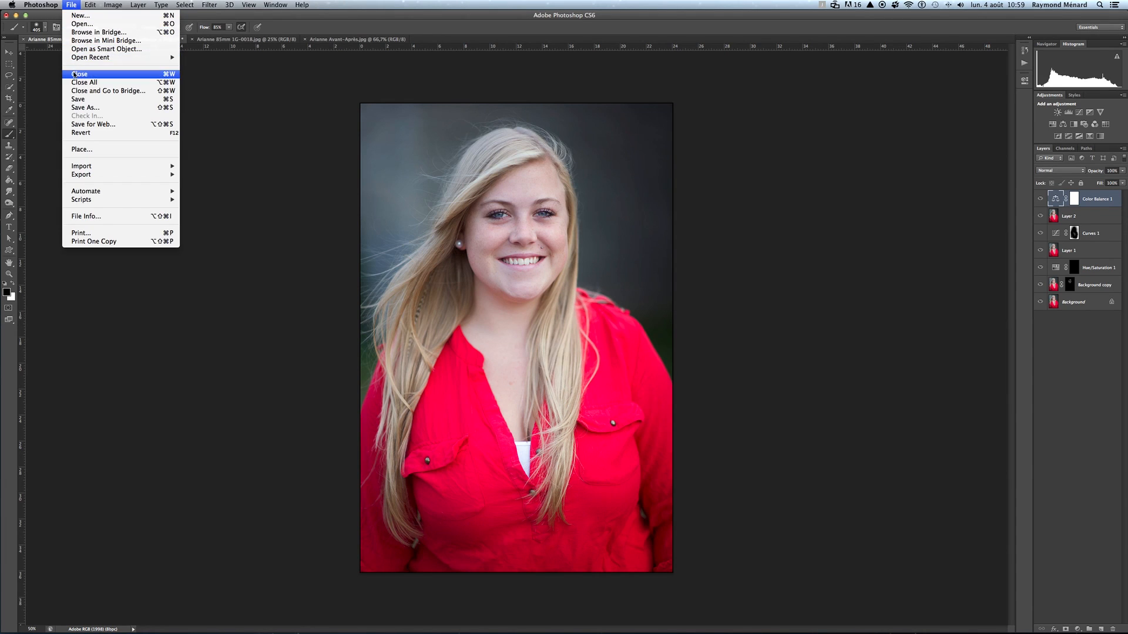
mouse_move(85, 59)
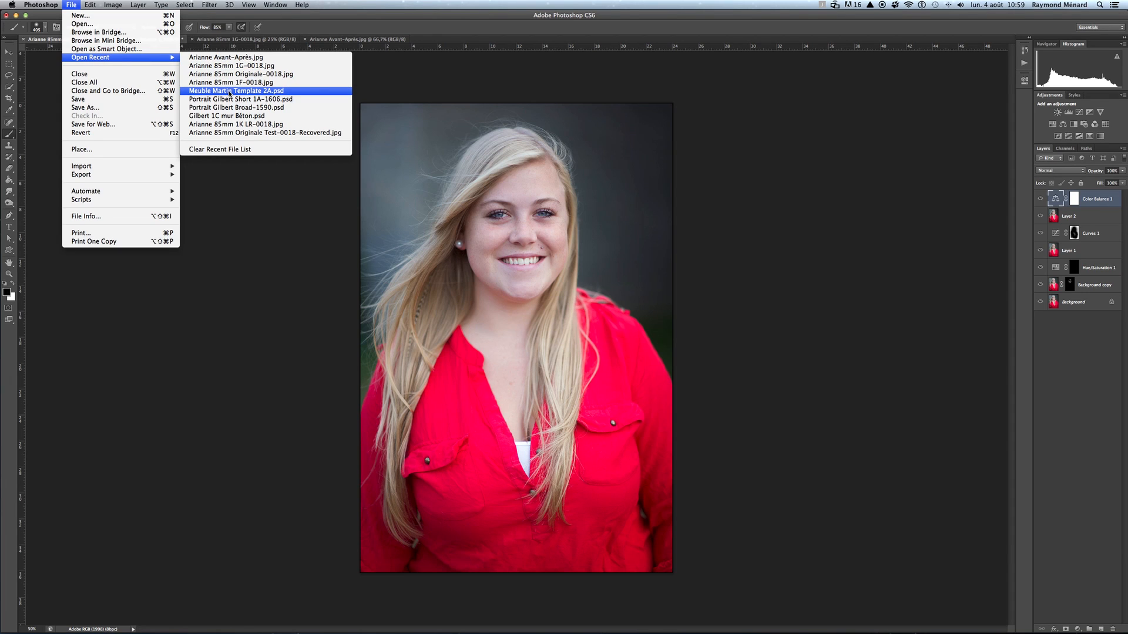
left_click(229, 91)
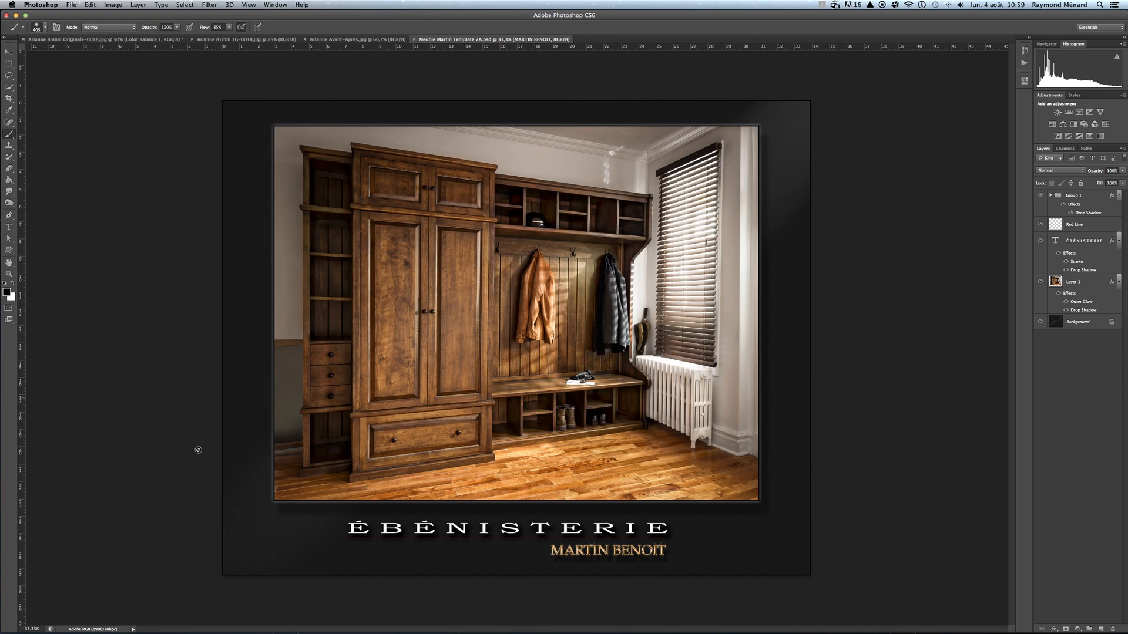
left_click(1040, 283)
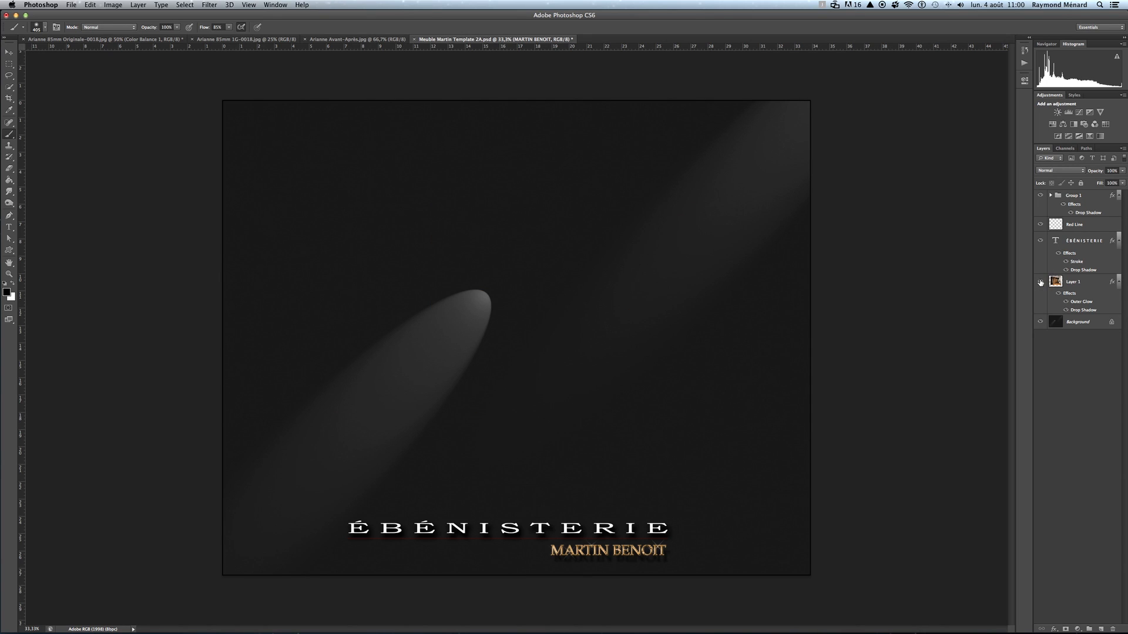
left_click(1040, 282)
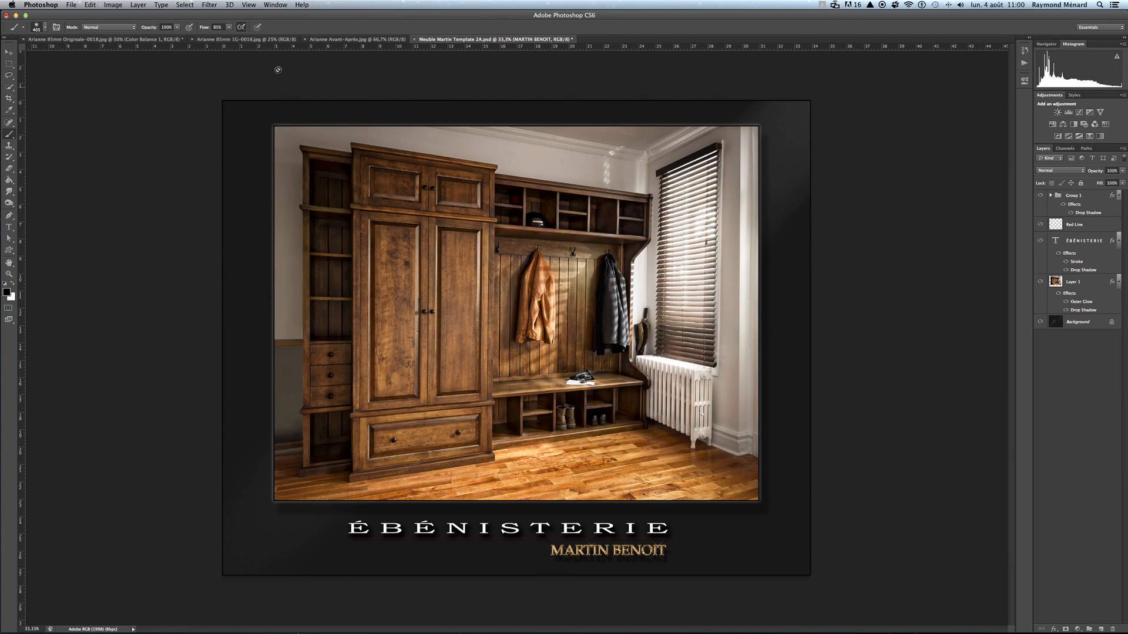
Step: Open the black-and-white bearded man portrait .psd from recent files
left_click(71, 5)
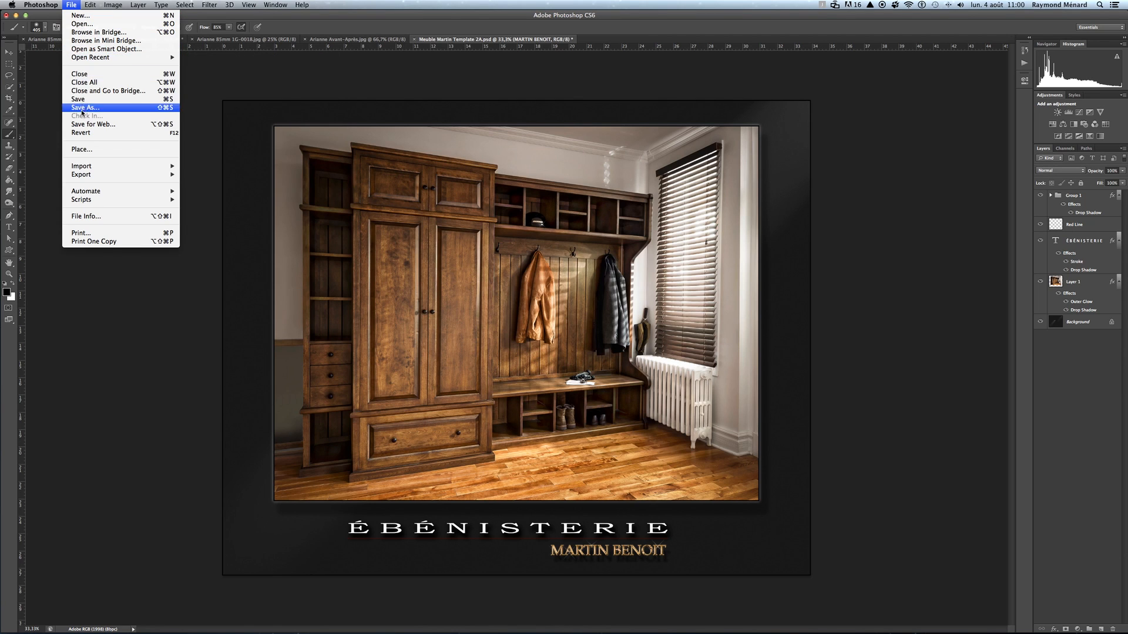
mouse_move(86, 57)
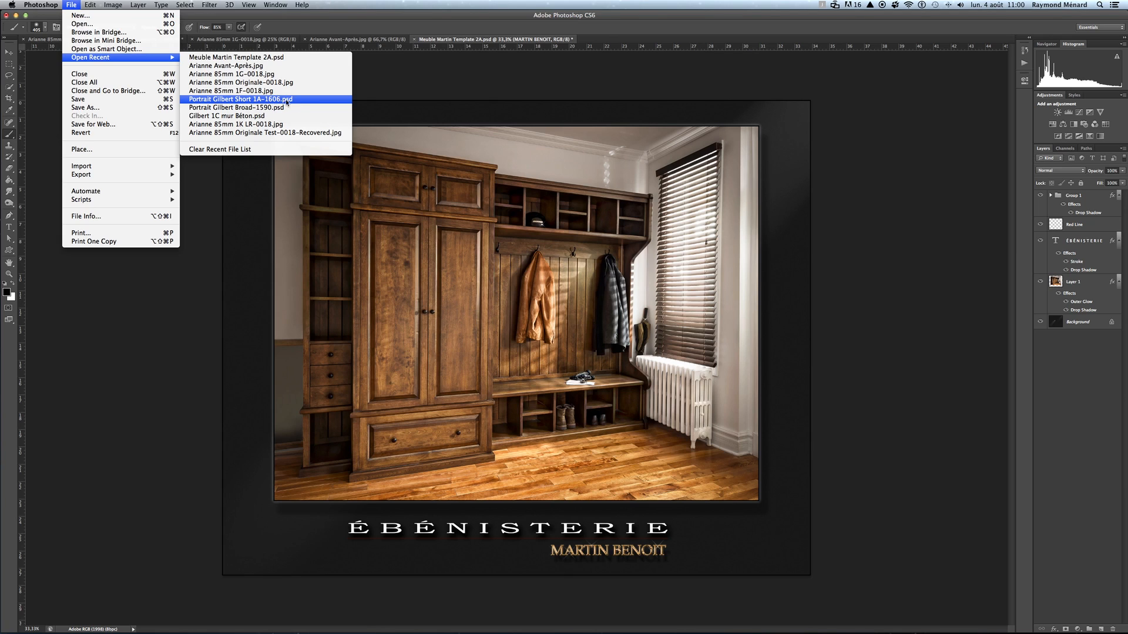
left_click(236, 101)
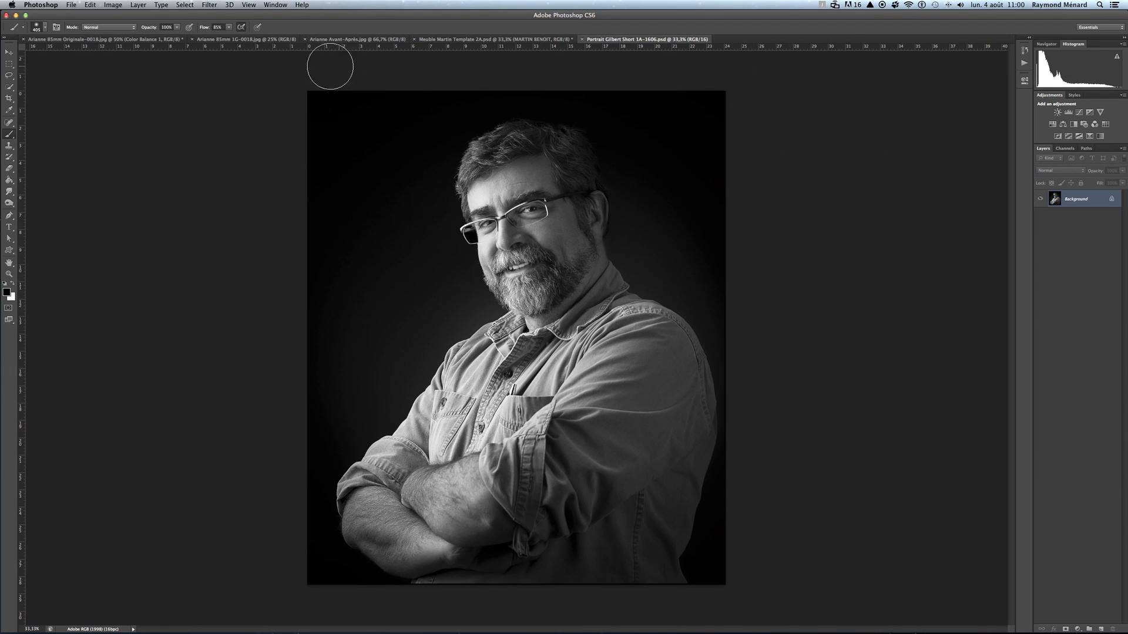
Step: Switch to the blonde portrait's tab and flatten it with Layer > Flatten Image
left_click(160, 40)
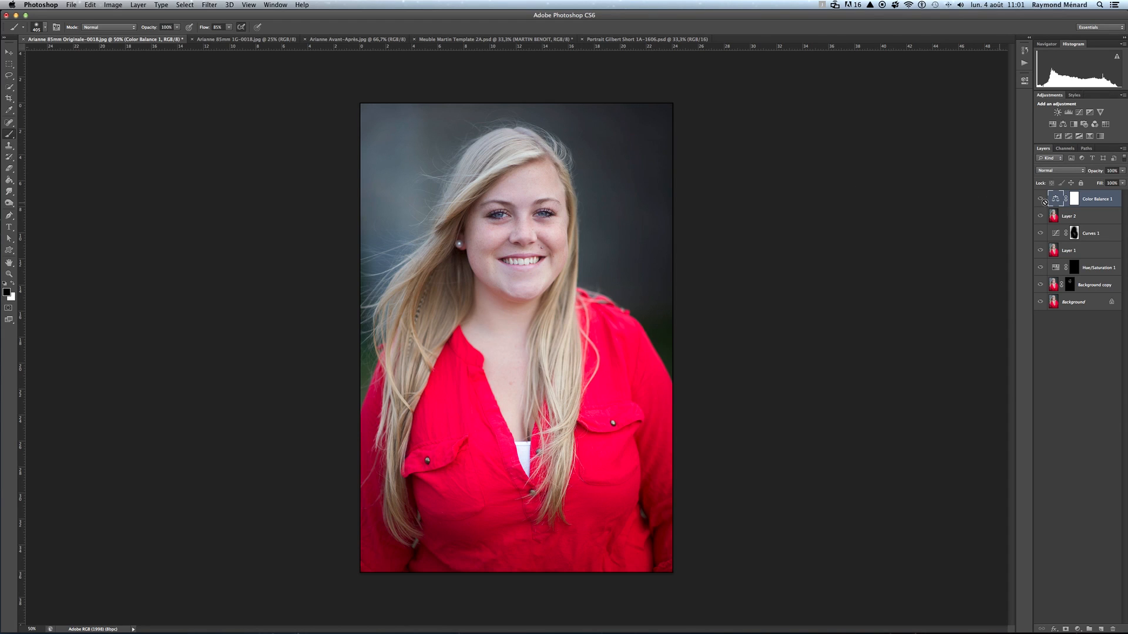
left_click(139, 5)
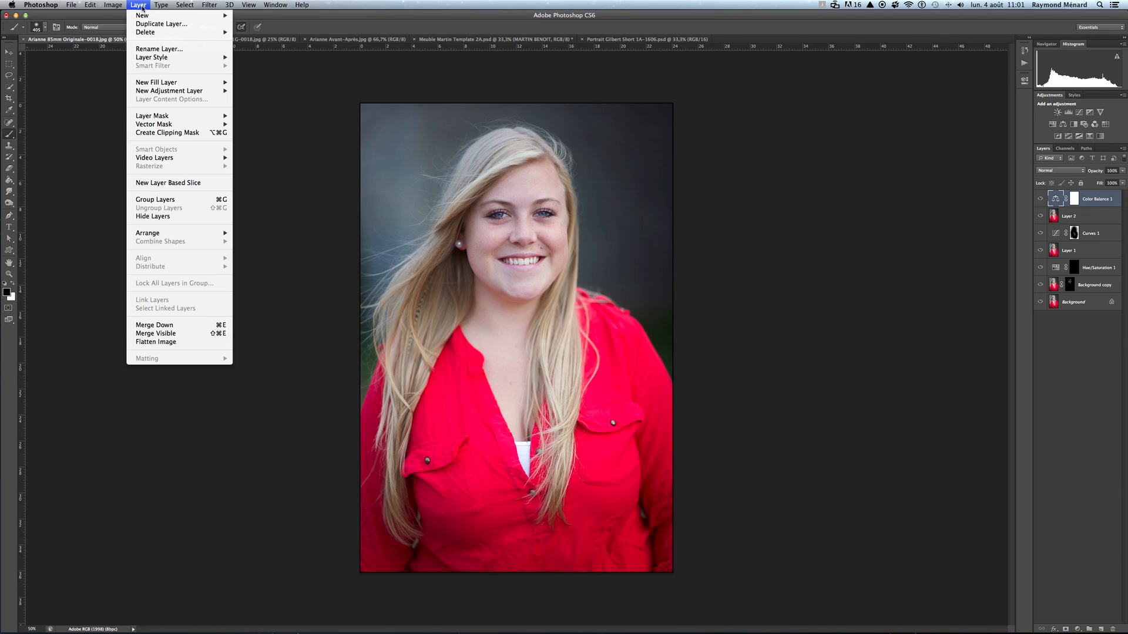
left_click(185, 343)
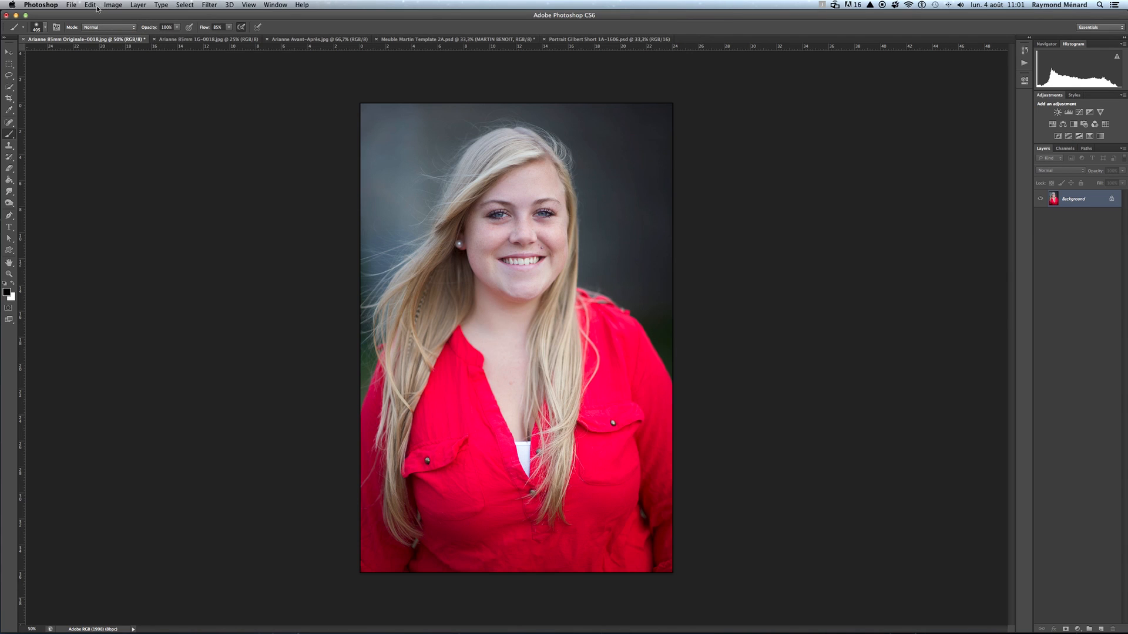
Step: Save the portrait as a JPEG, inserting ' test2' after 'Originale' in the file name
left_click(71, 6)
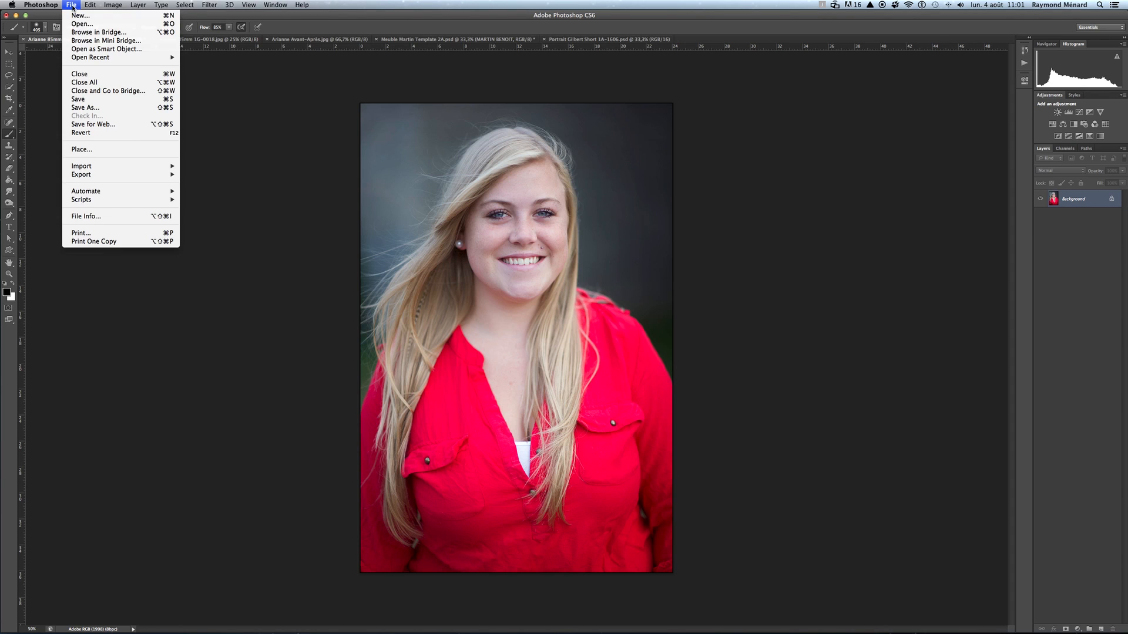
left_click(84, 108)
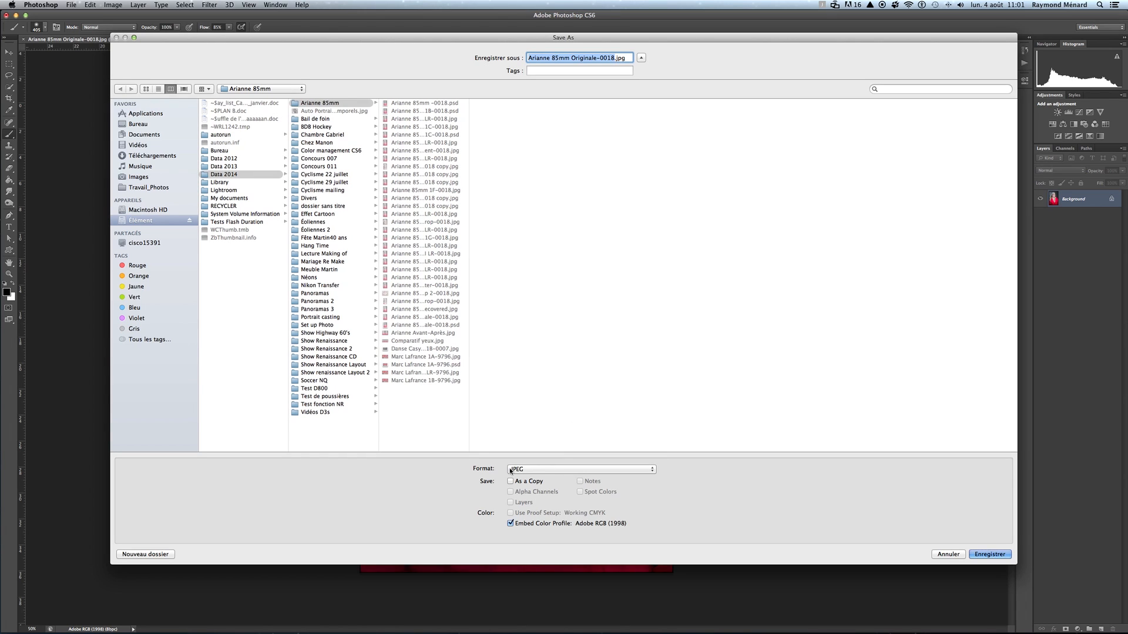
left_click(653, 469)
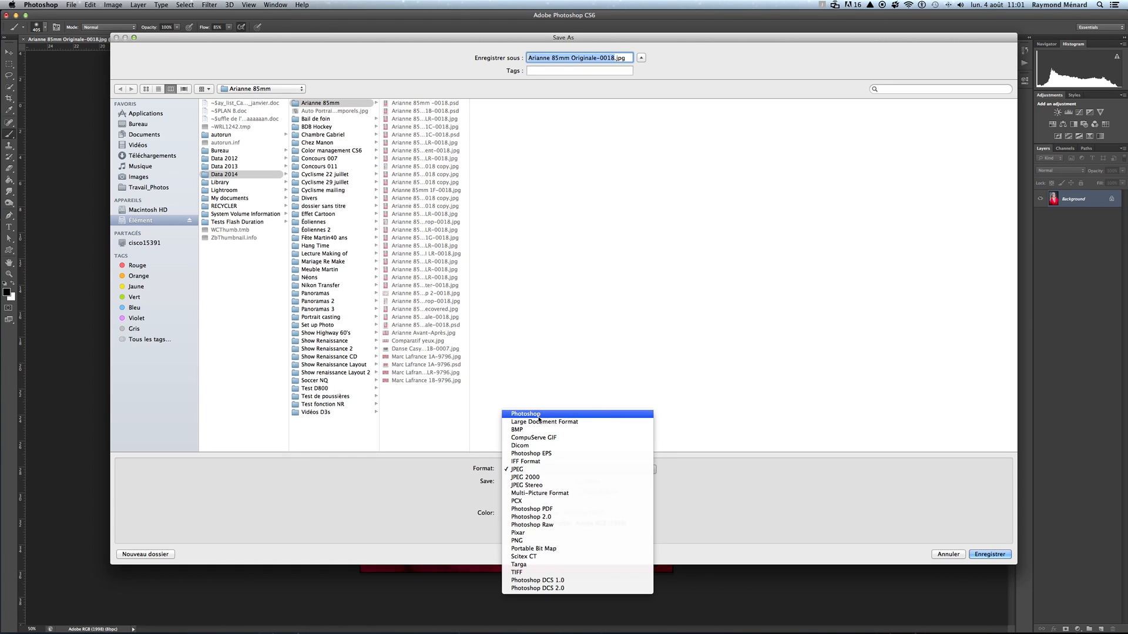
left_click(532, 472)
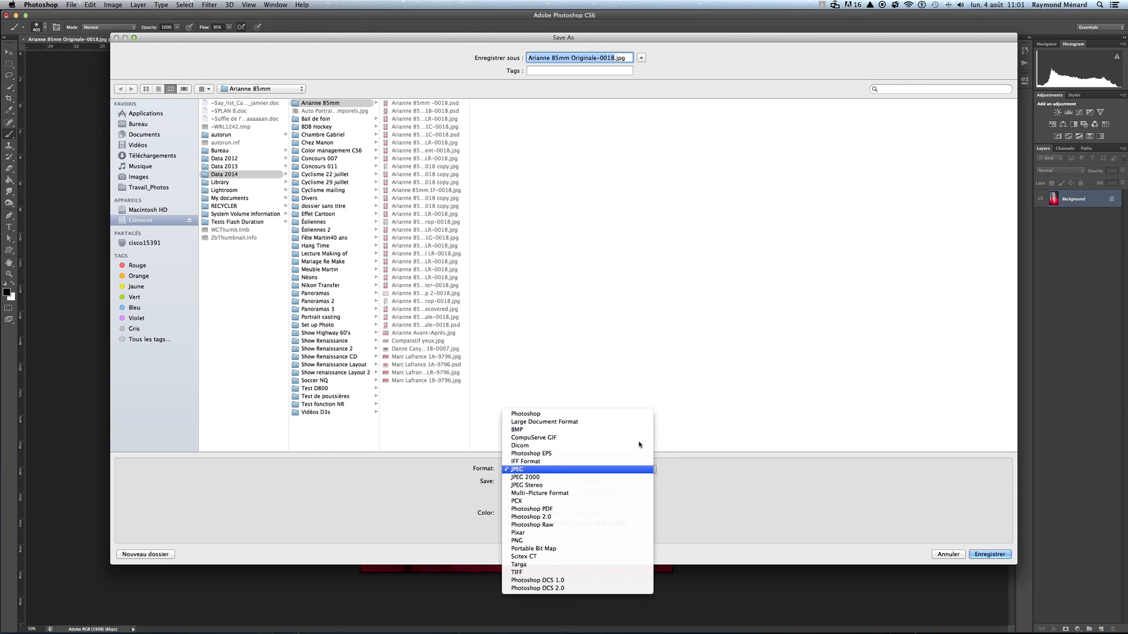
left_click(597, 58)
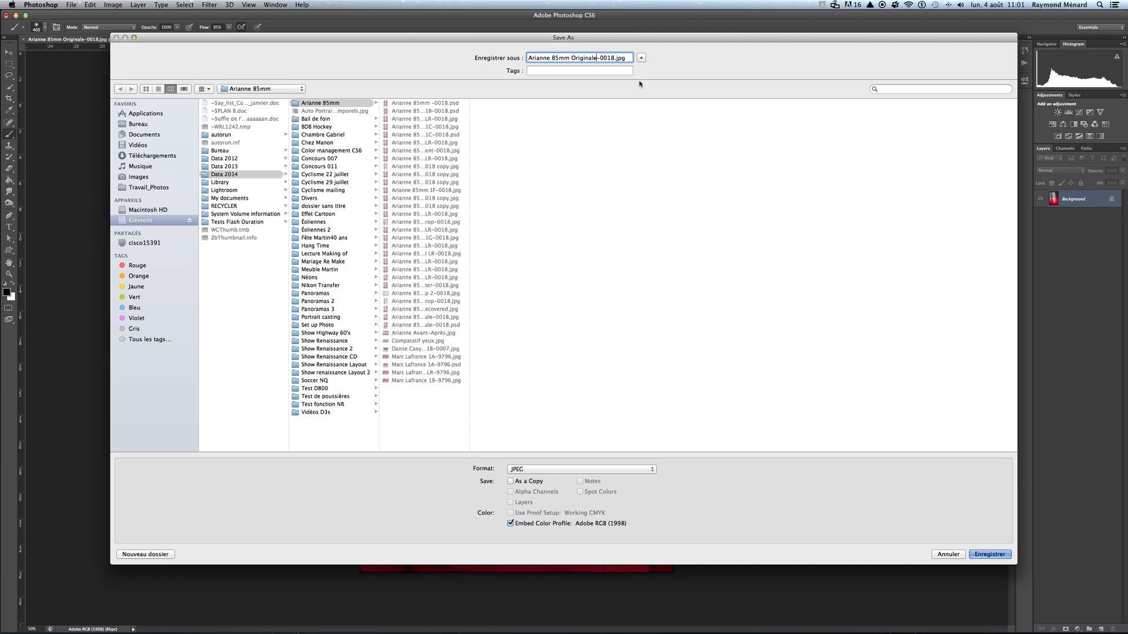
type("test2")
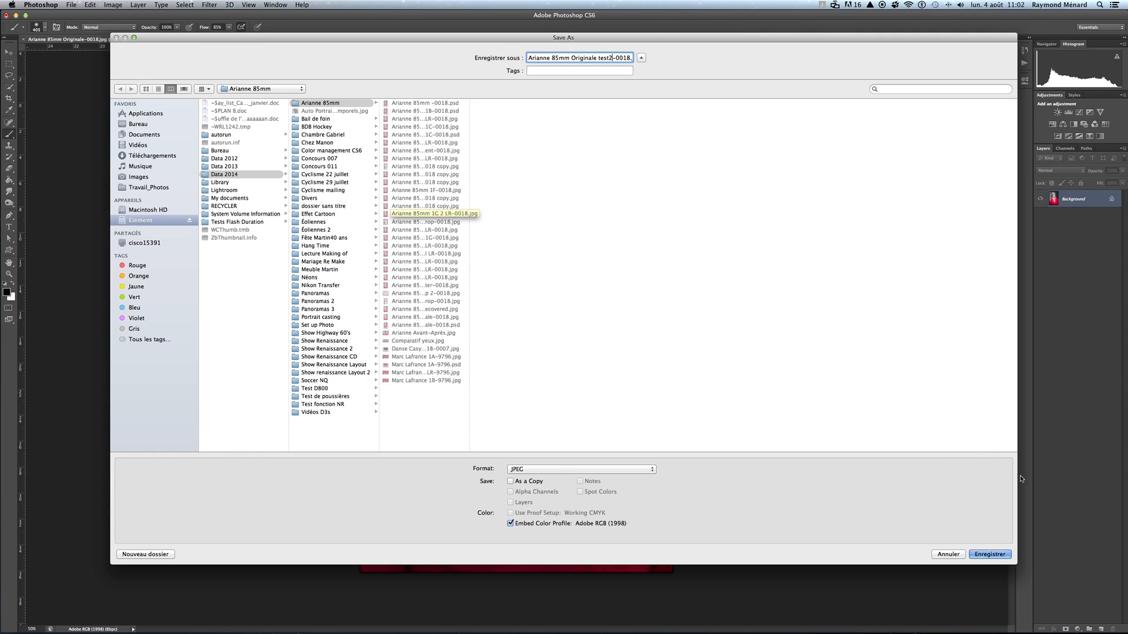
left_click(990, 554)
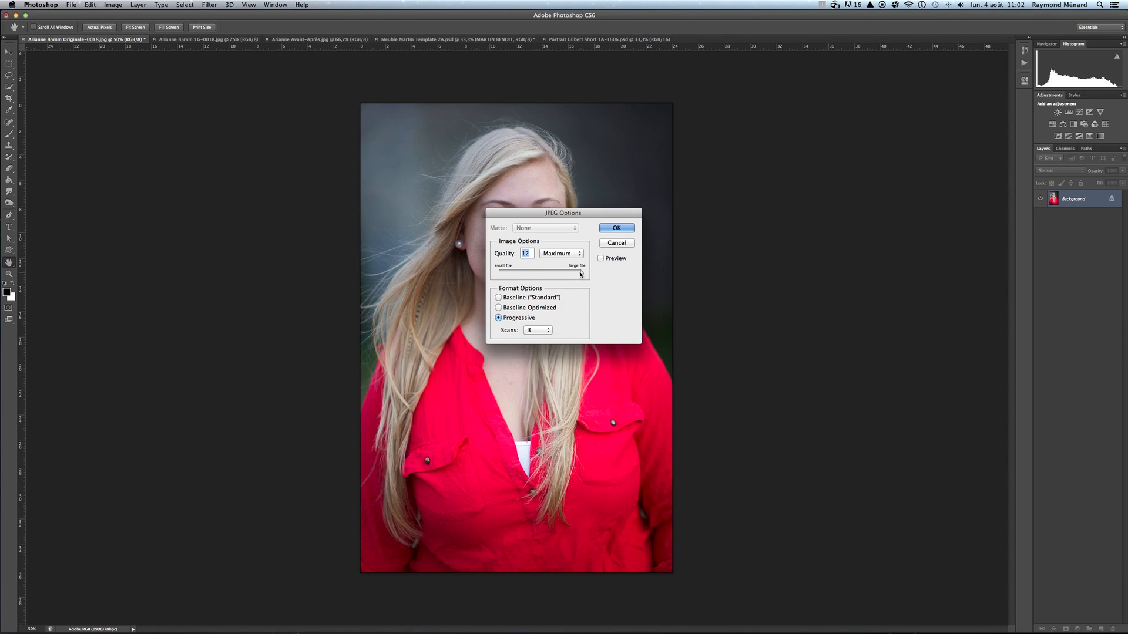
Step: Lower the JPEG quality from 12 to 11 and confirm the save
mouse_move(582, 274)
left_mouse_down()
mouse_move(500, 273)
mouse_move(580, 274)
left_mouse_up()
left_click(615, 227)
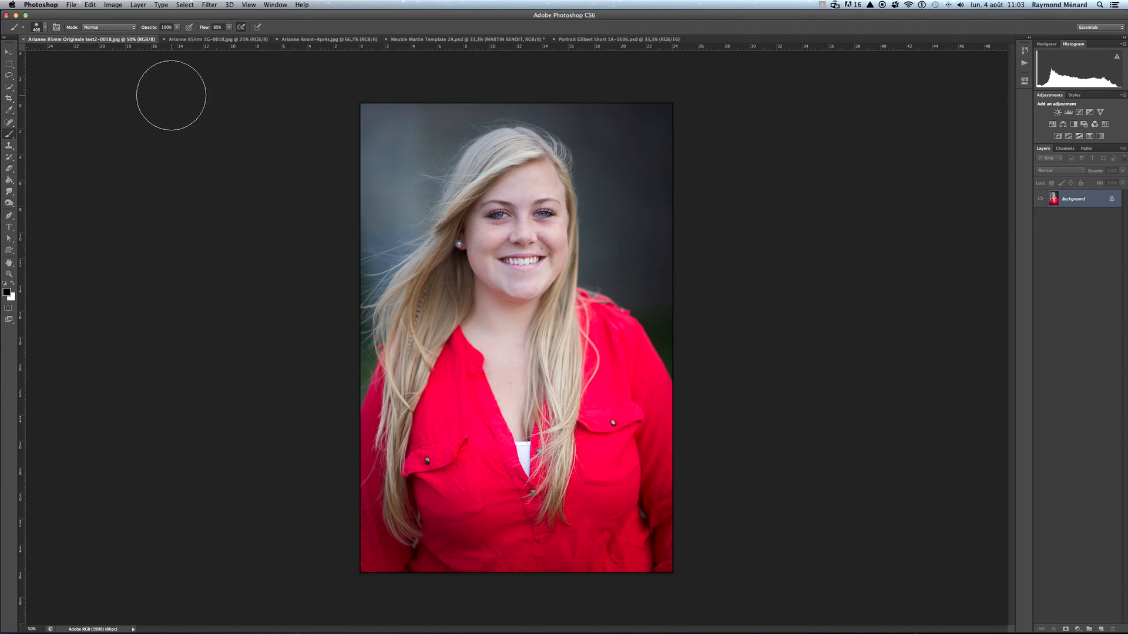
Step: Resize the other blonde portrait version to 100 pixels/inch in inches, using Bicubic Sharper resampling
left_click(221, 40)
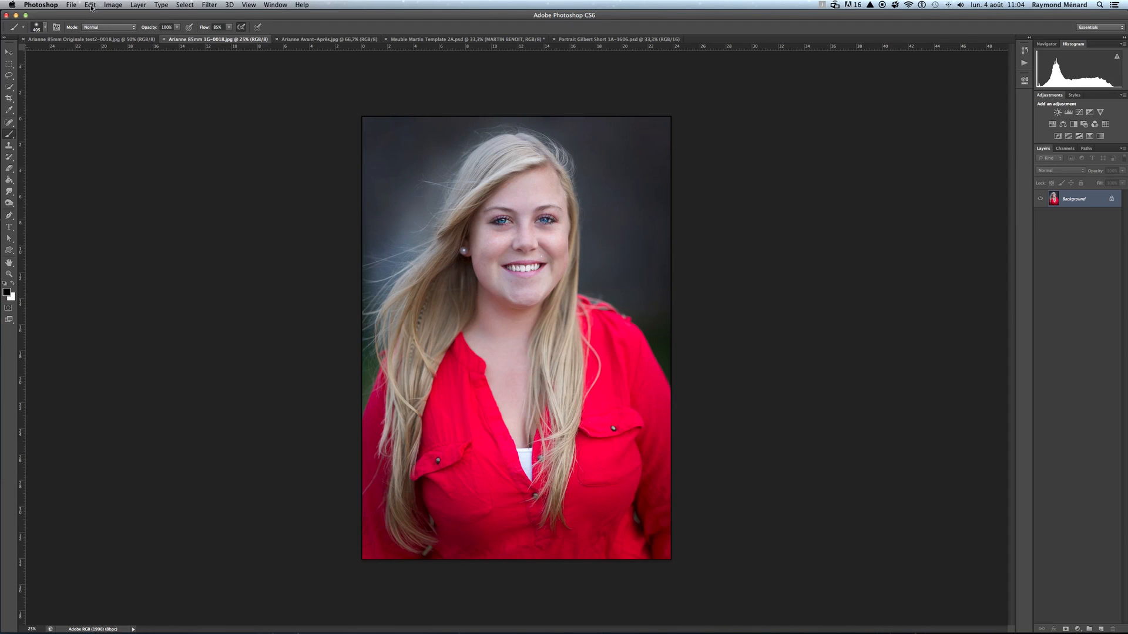
left_click(113, 6)
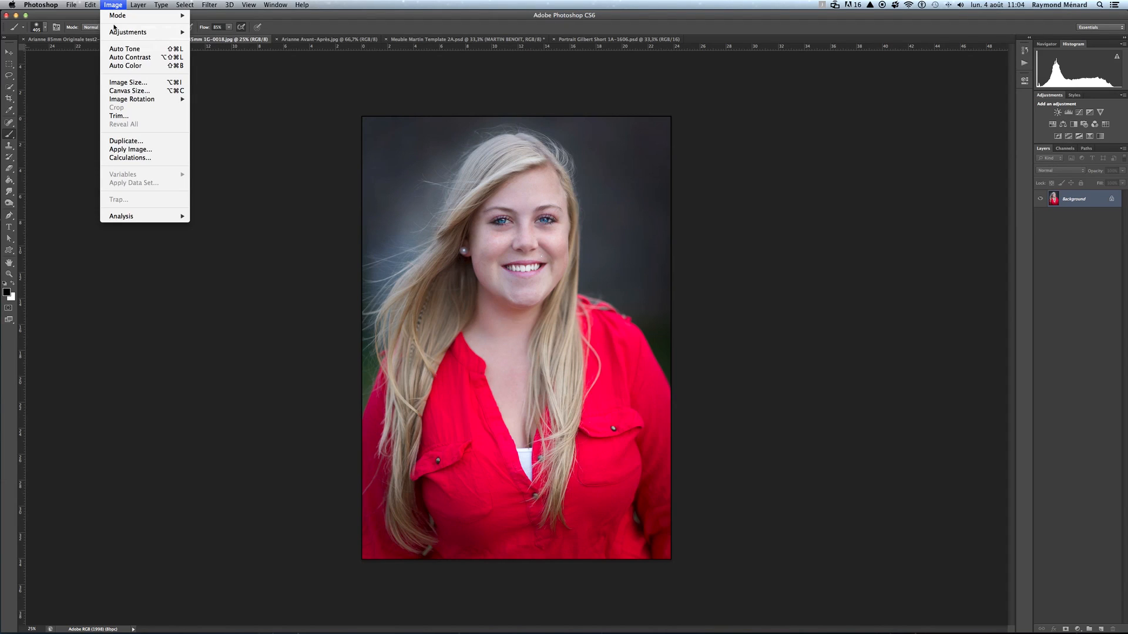
left_click(120, 86)
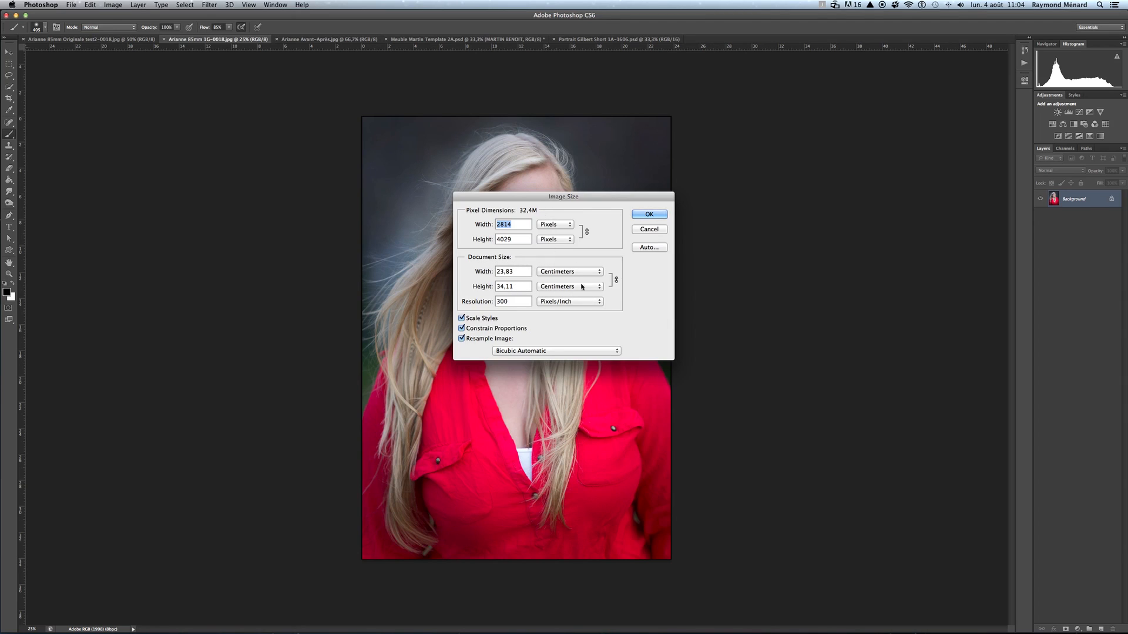
left_click(599, 272)
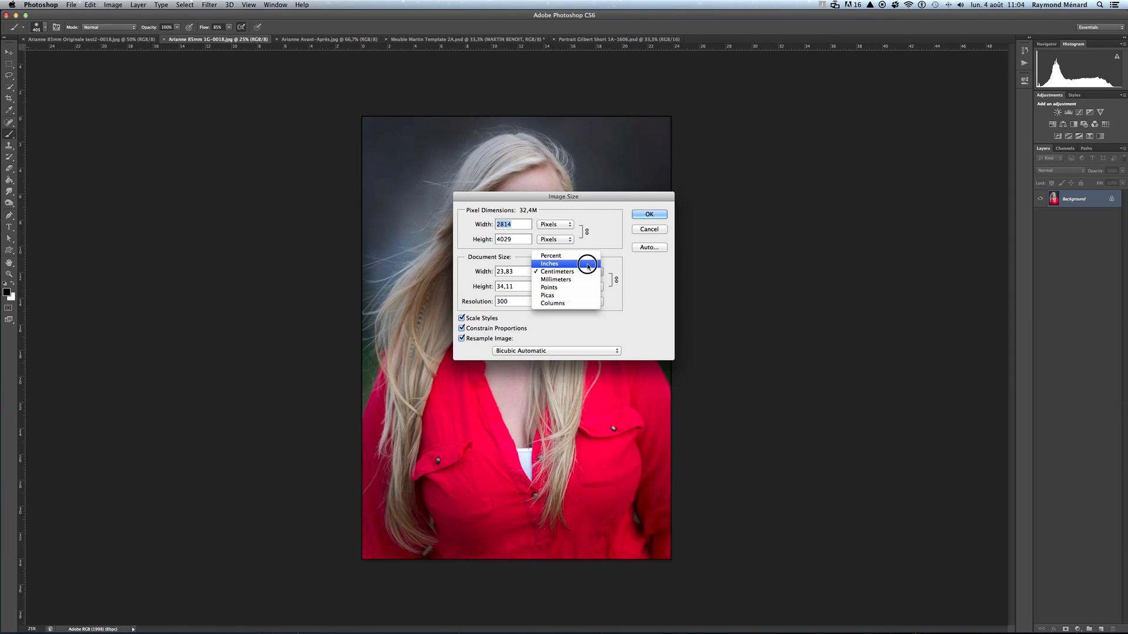
left_click(587, 265)
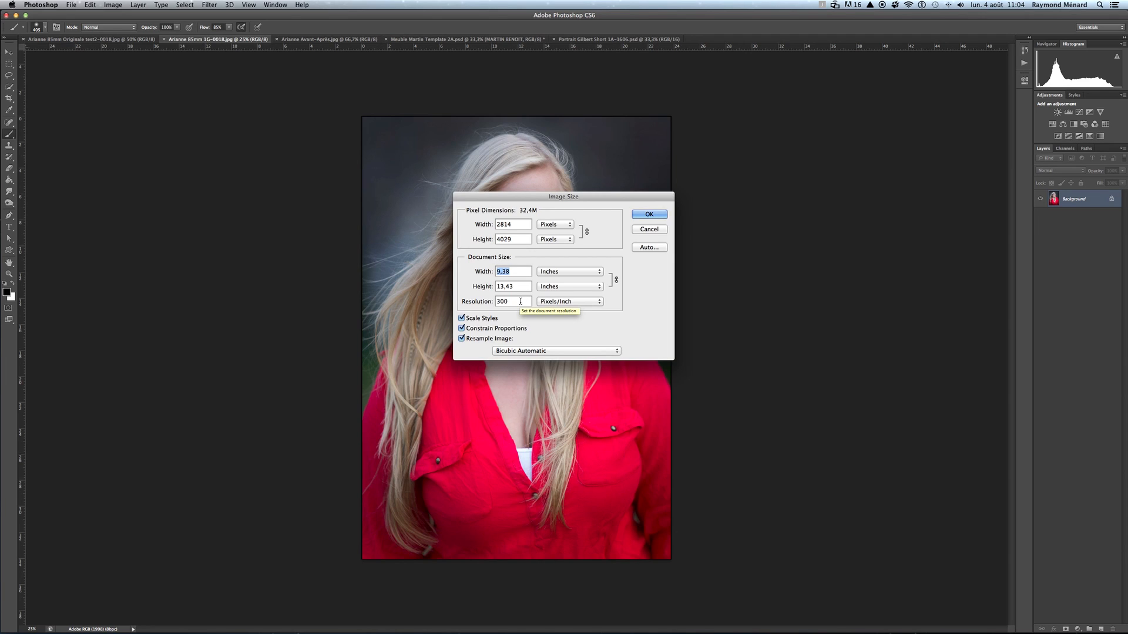
left_click_drag(520, 301, 491, 303)
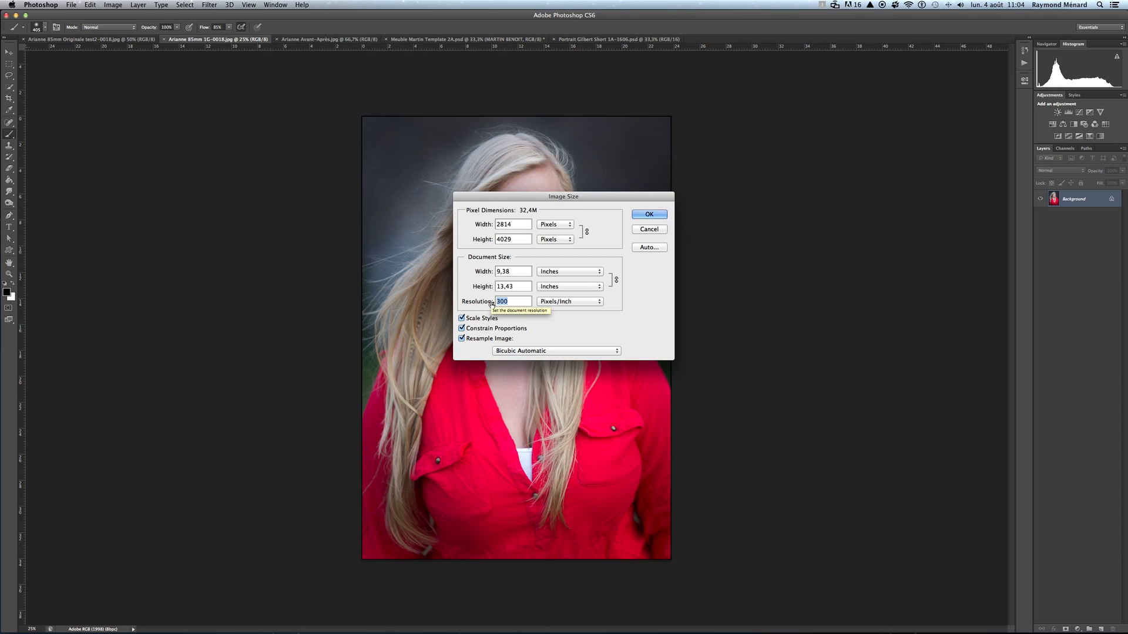
type("75")
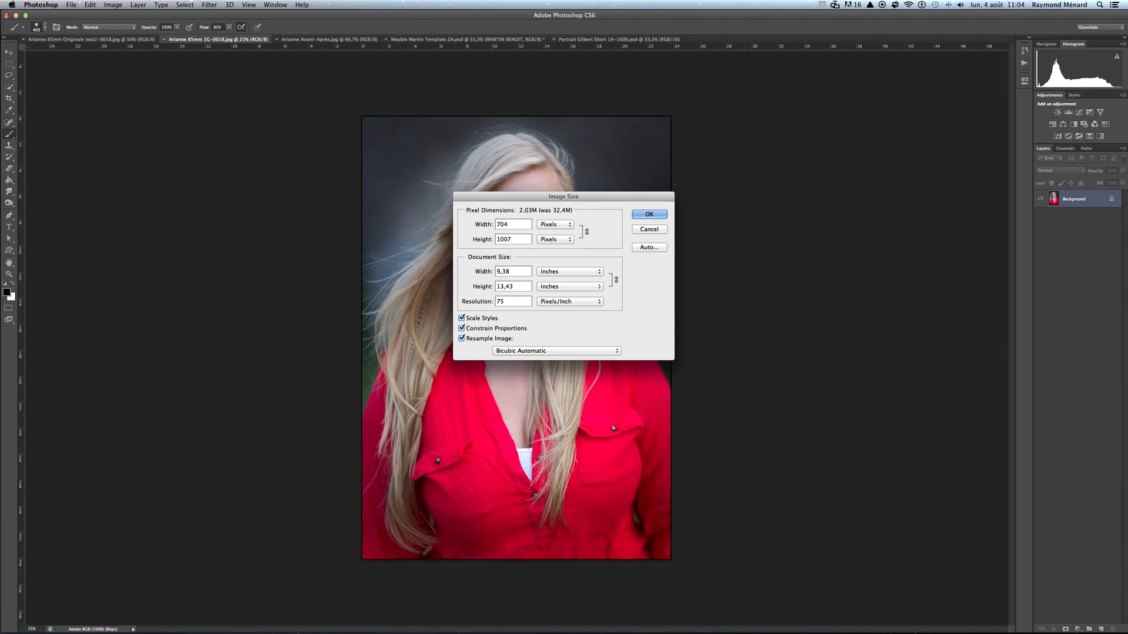
key("BackSpace")
key("BackSpace")
type("100")
left_click(618, 351)
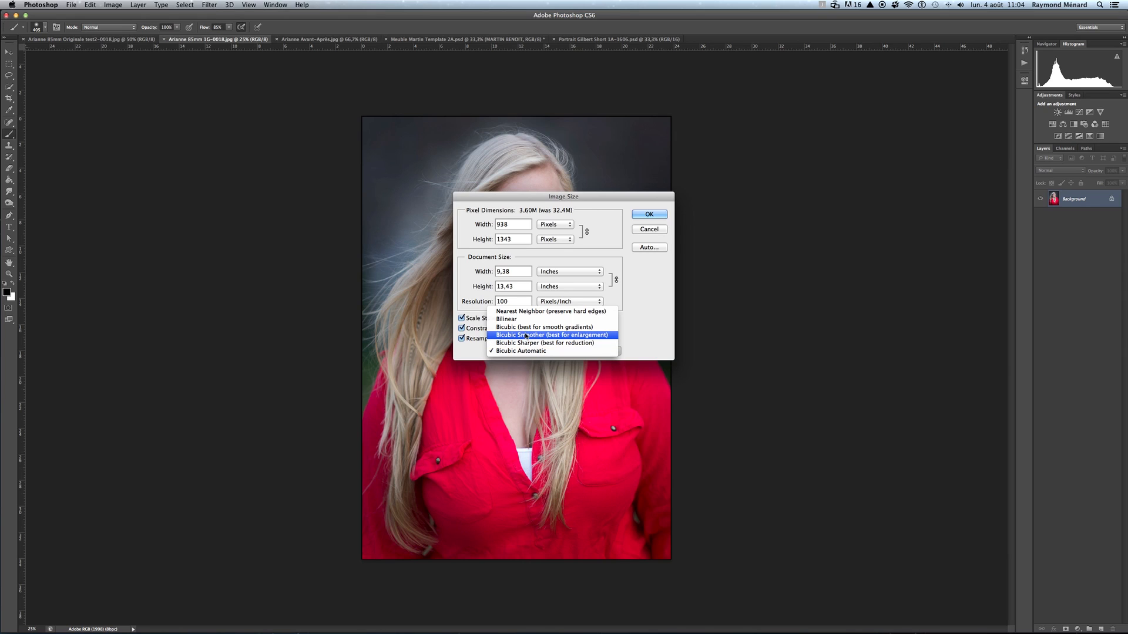
left_click(562, 344)
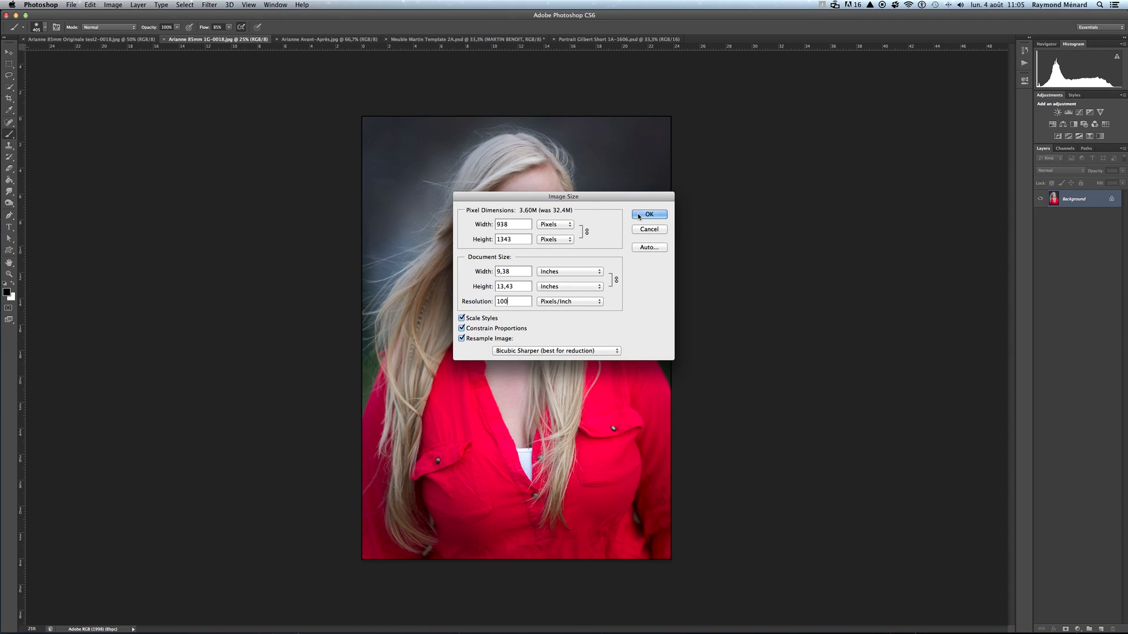
left_click(639, 215)
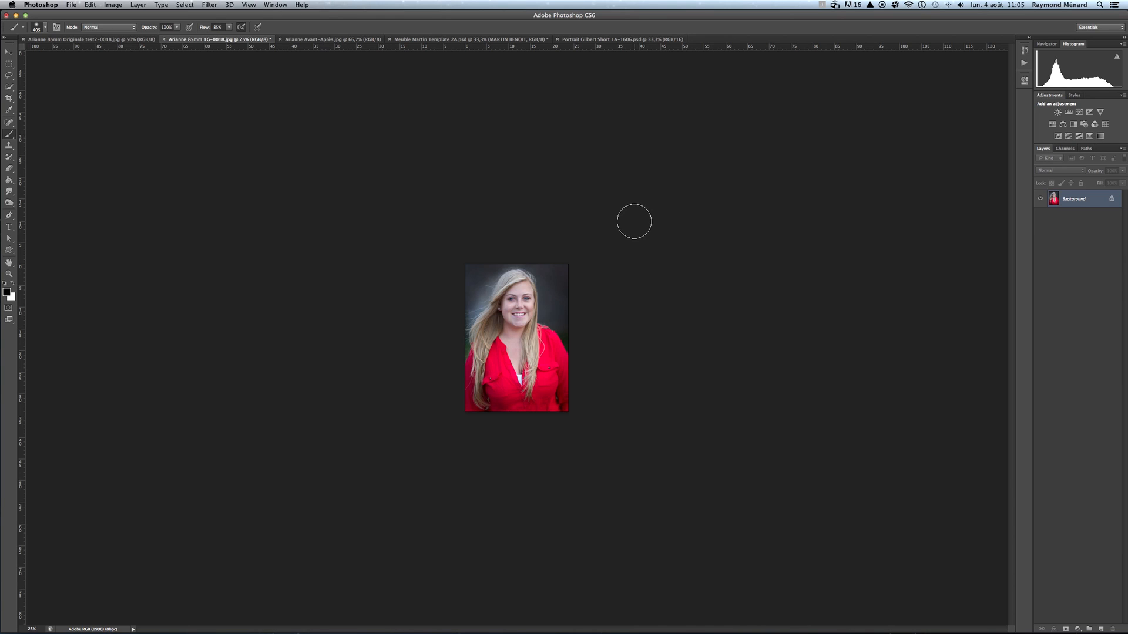
Step: Inspect the resized photo at actual and half size, then undo the resize and zoom out
key("super+equal")
key("super+equal")
key("super+equal")
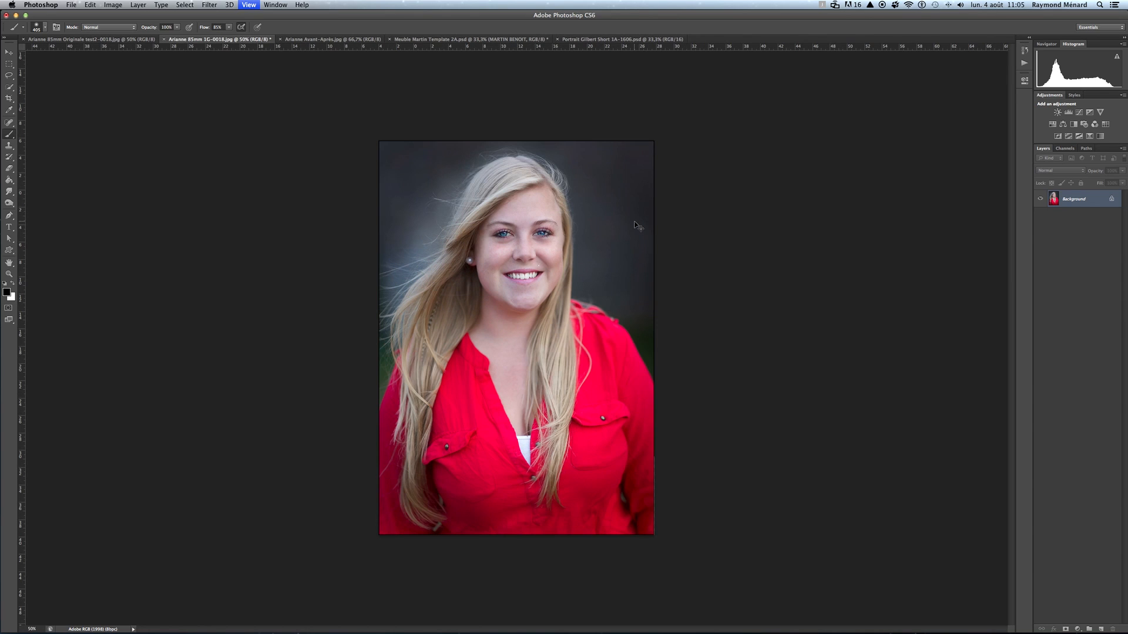
key("super+equal")
key("super+equal")
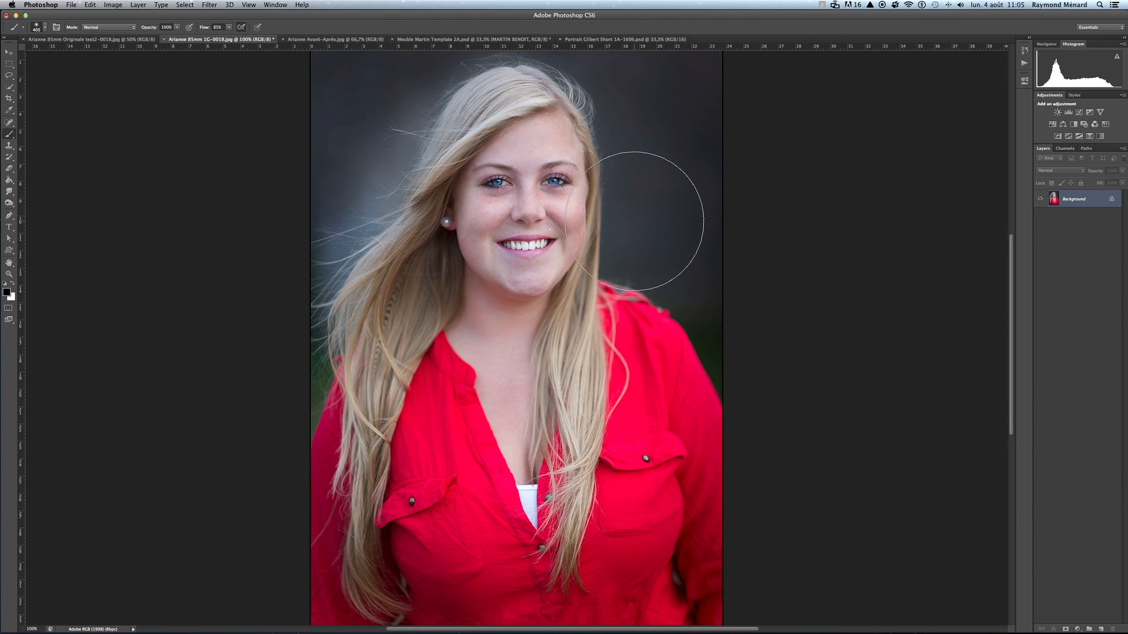
key("super+minus")
key("super+minus")
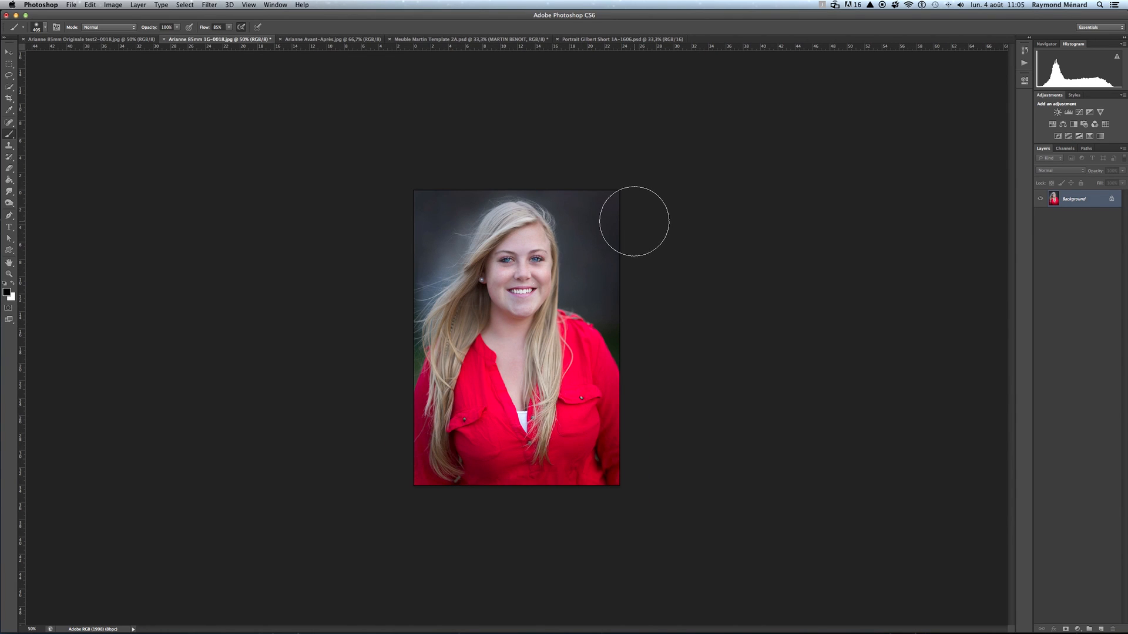
key("super+z")
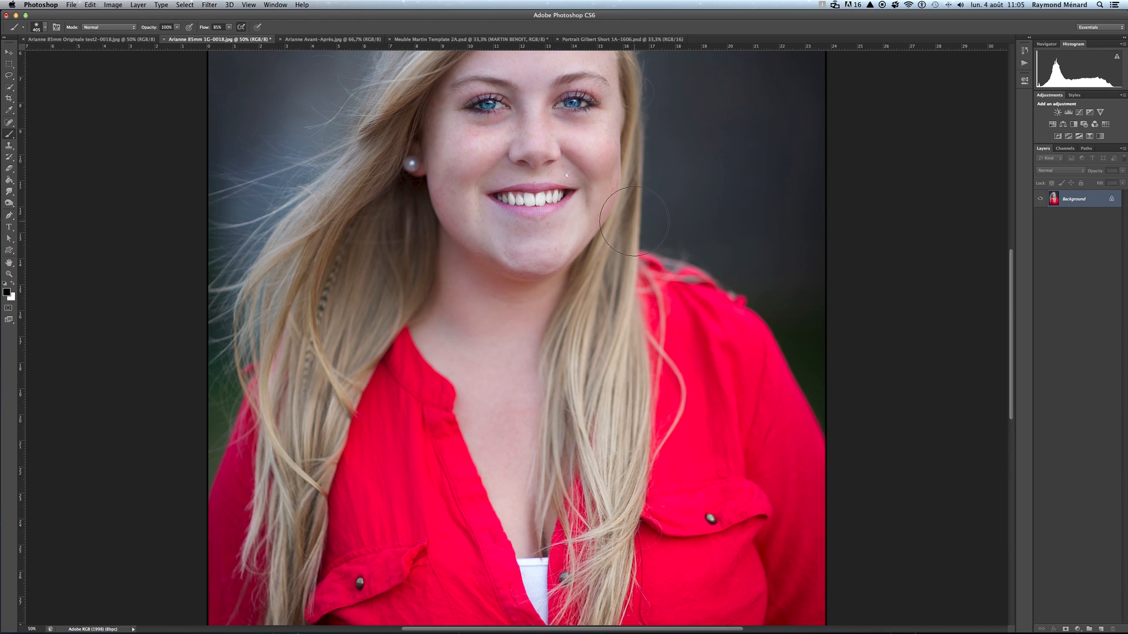
key("super+minus")
key("super+minus")
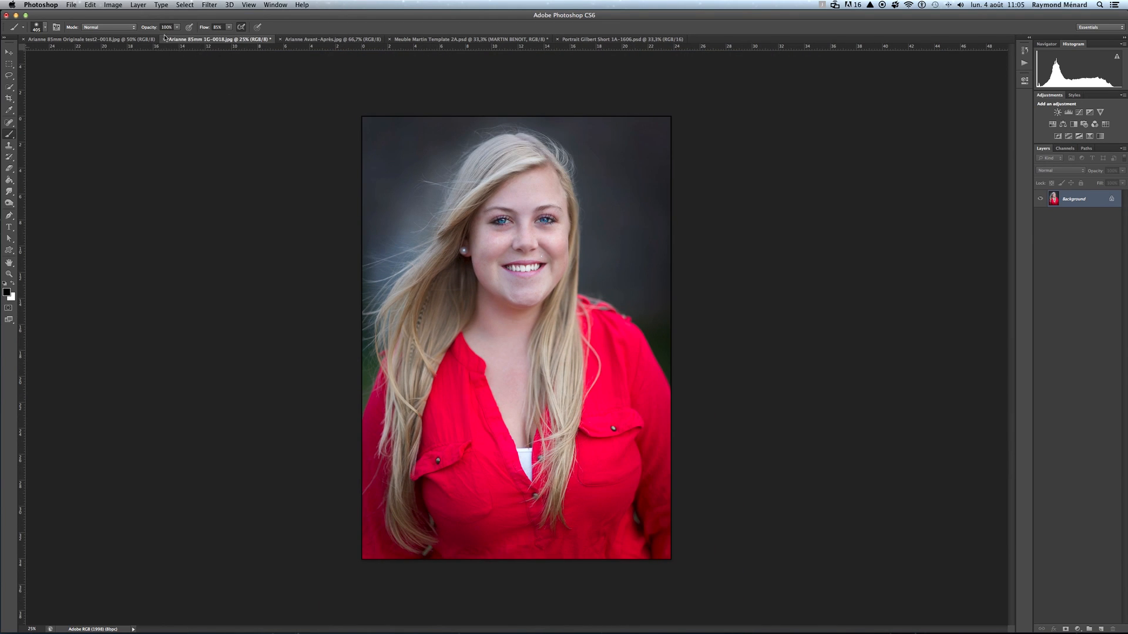
Step: Resample the portrait to 150 pixels/inch with Bicubic Sharper, giving 1407 × 2014 pixels
left_click(113, 6)
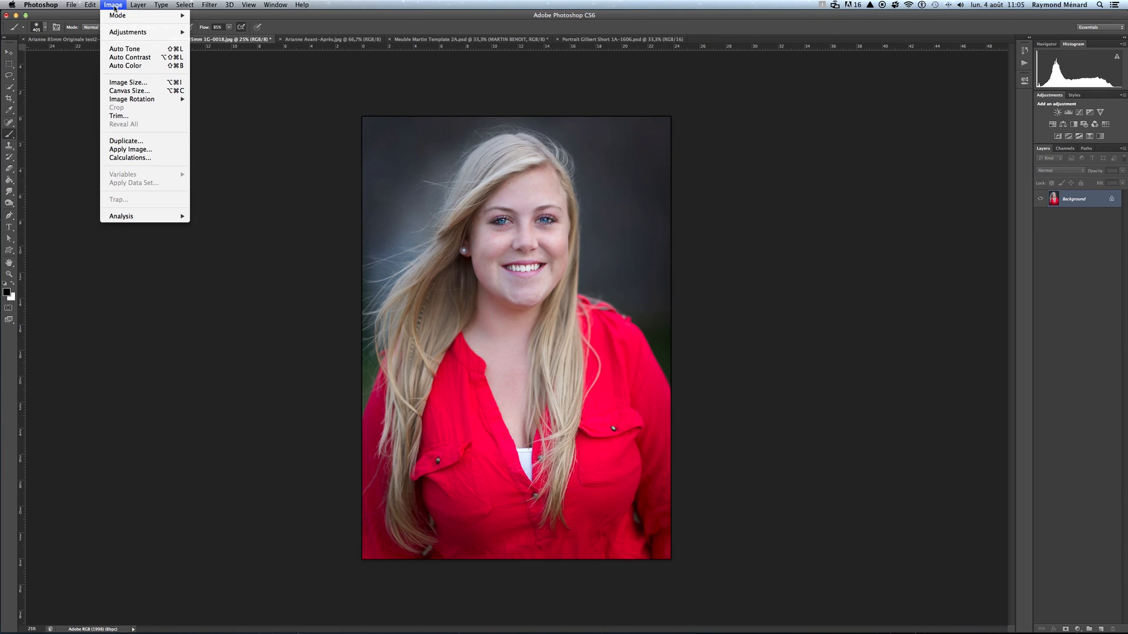
left_click(125, 82)
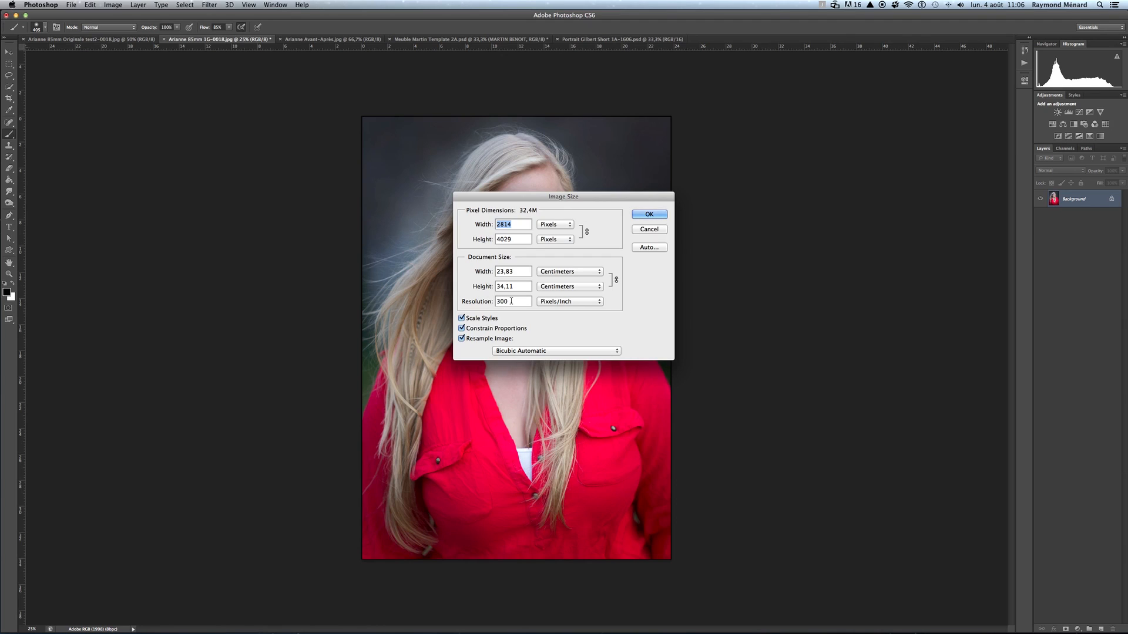
left_click_drag(515, 301, 491, 301)
type("150")
left_click(617, 352)
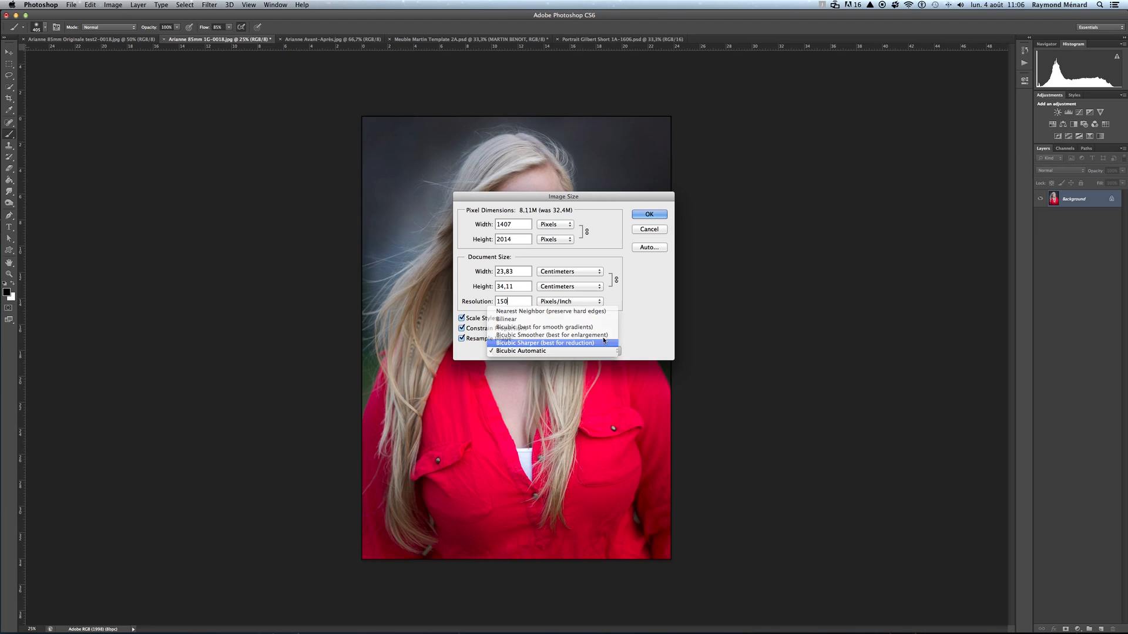
left_click(600, 343)
left_click(648, 214)
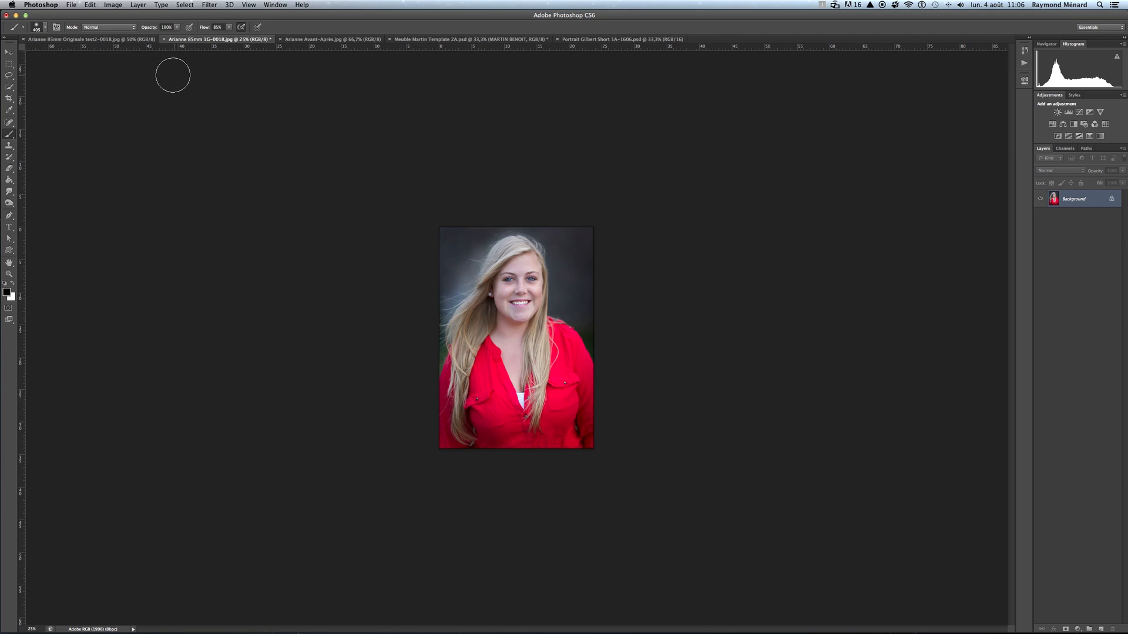
left_click(72, 5)
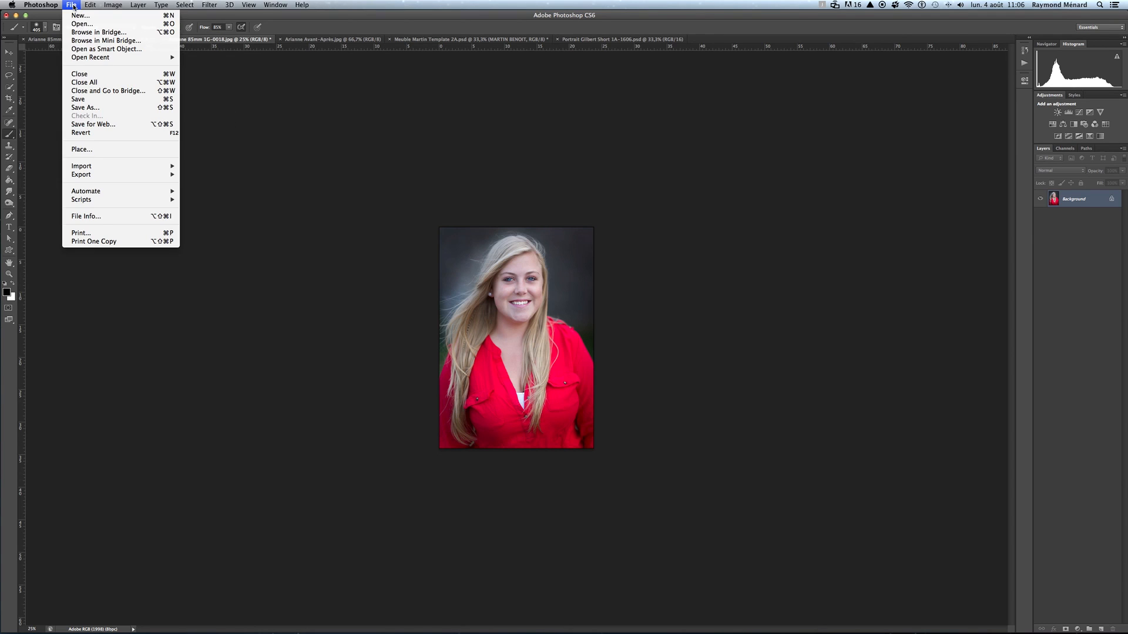
left_click(87, 111)
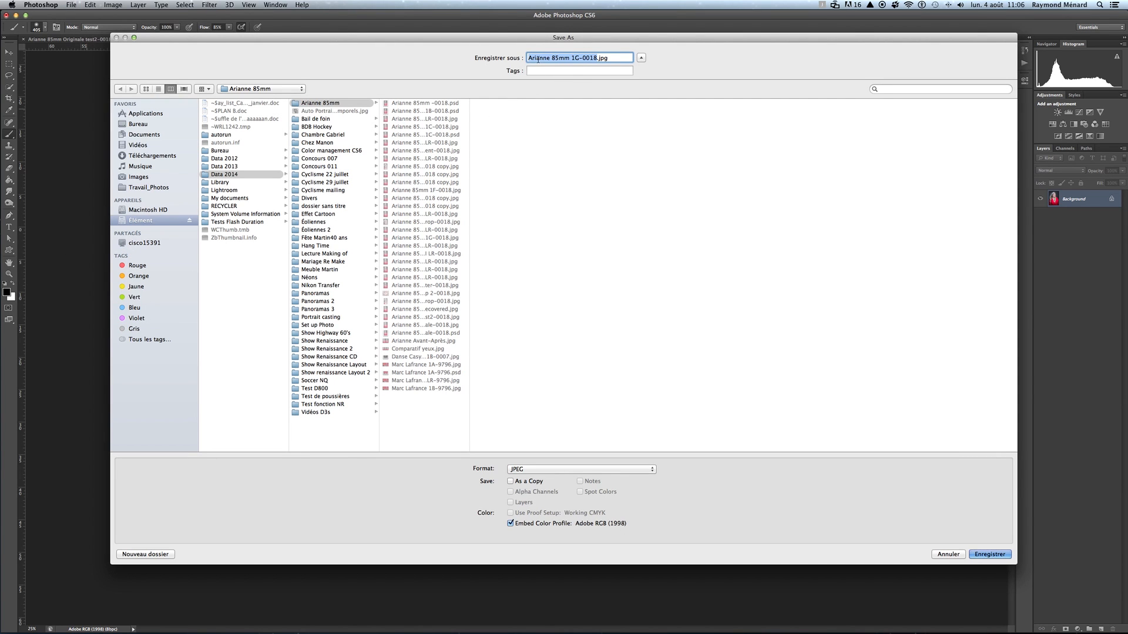
left_click(577, 58)
key("BackSpace")
type("G LR")
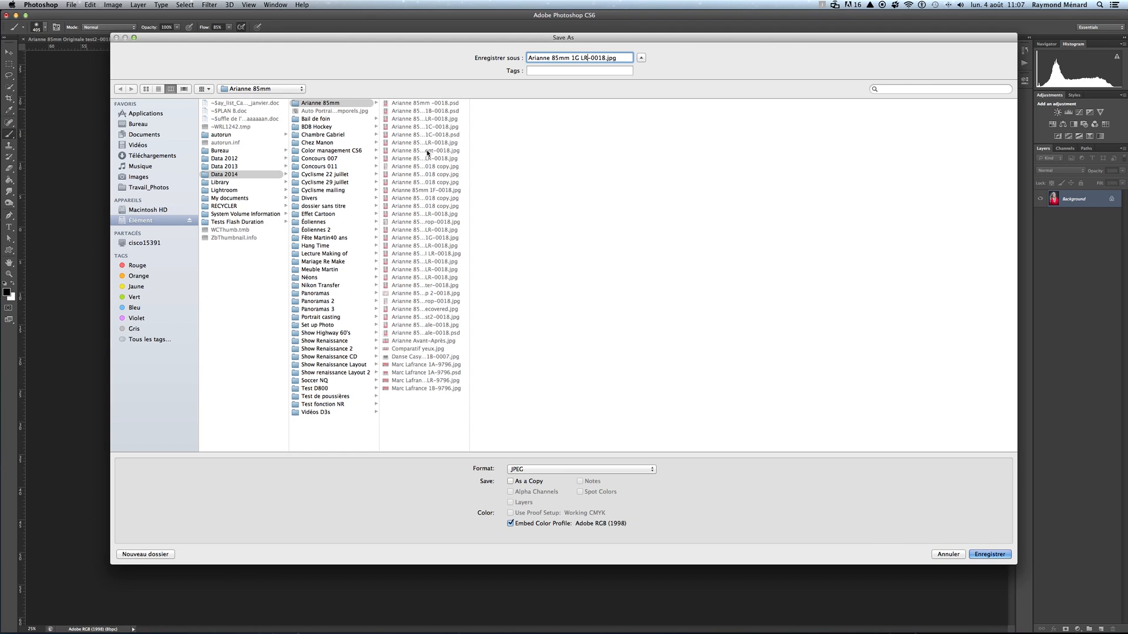
double_click(470, 164)
left_click_drag(594, 168, 595, 167)
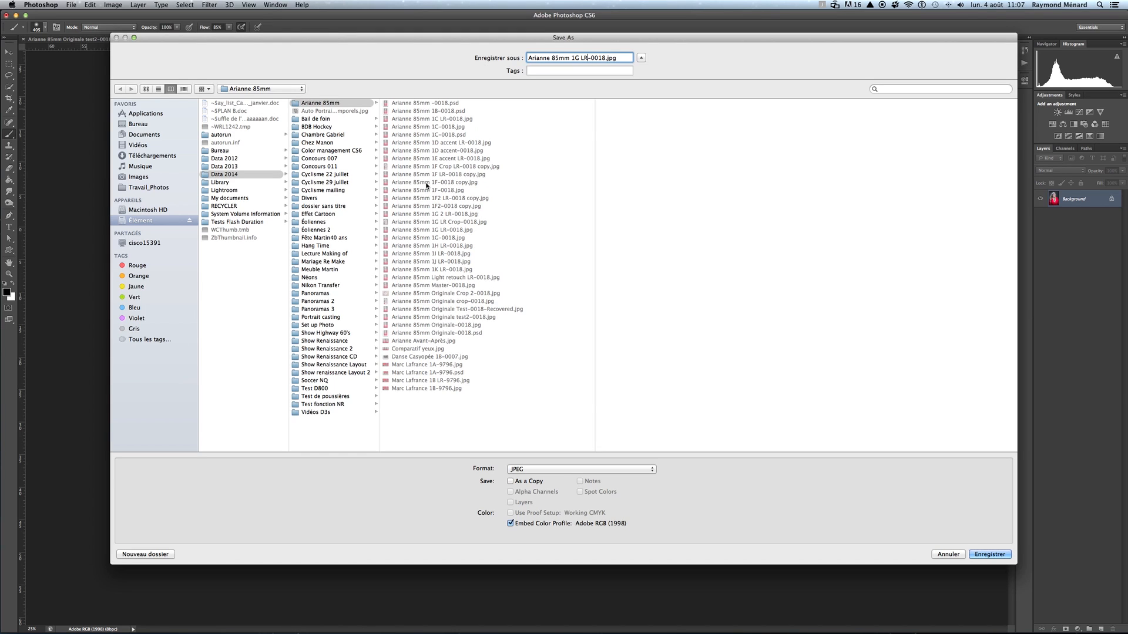
left_click(949, 555)
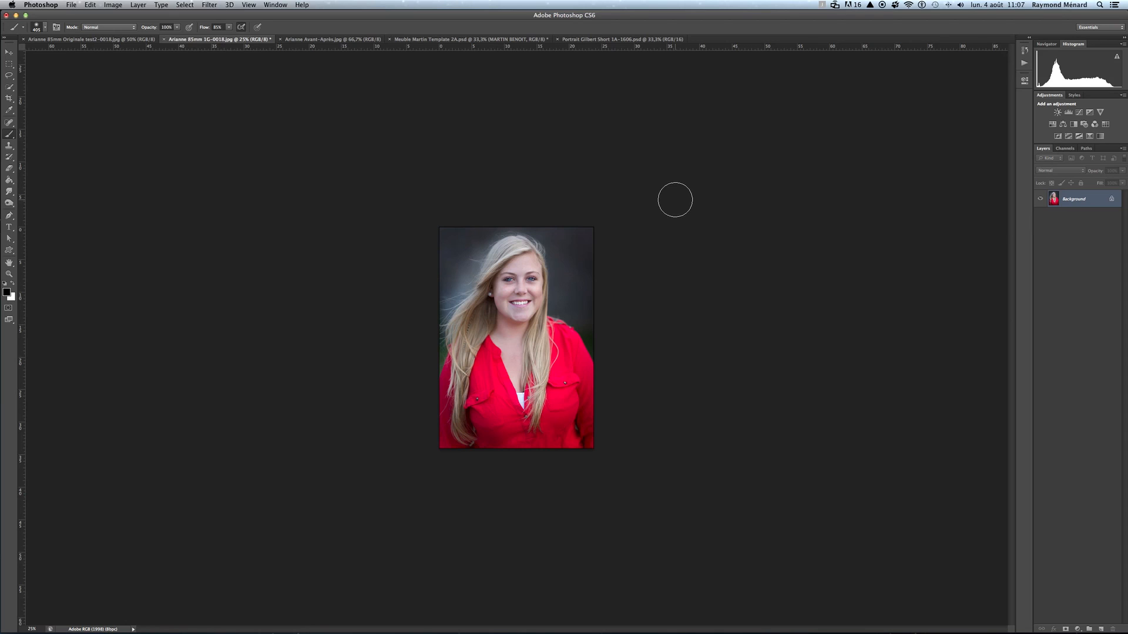
Step: Undo the 150 pixels/inch resize, then show the Dock and open the screen recorder's options
key("super+z")
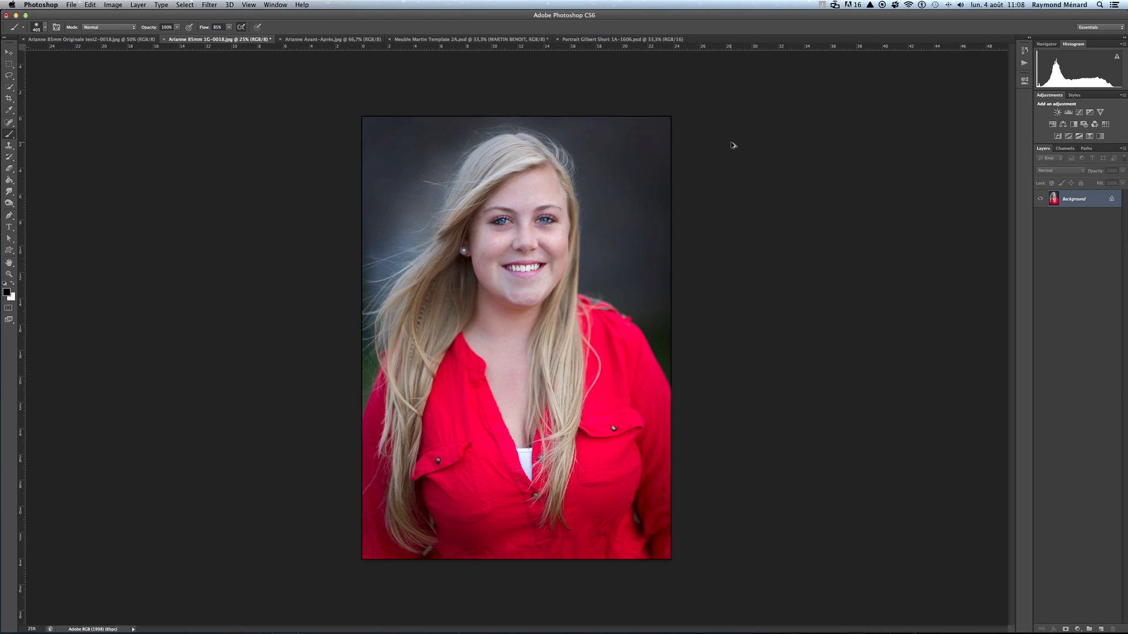
key("alt+super+d")
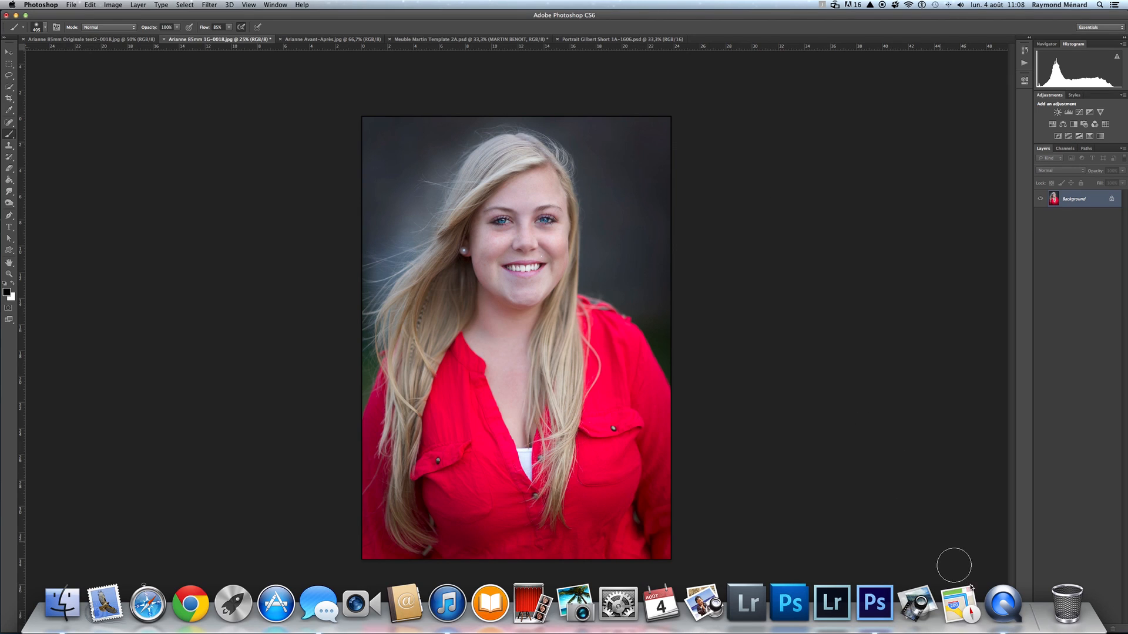
right_click(1004, 599)
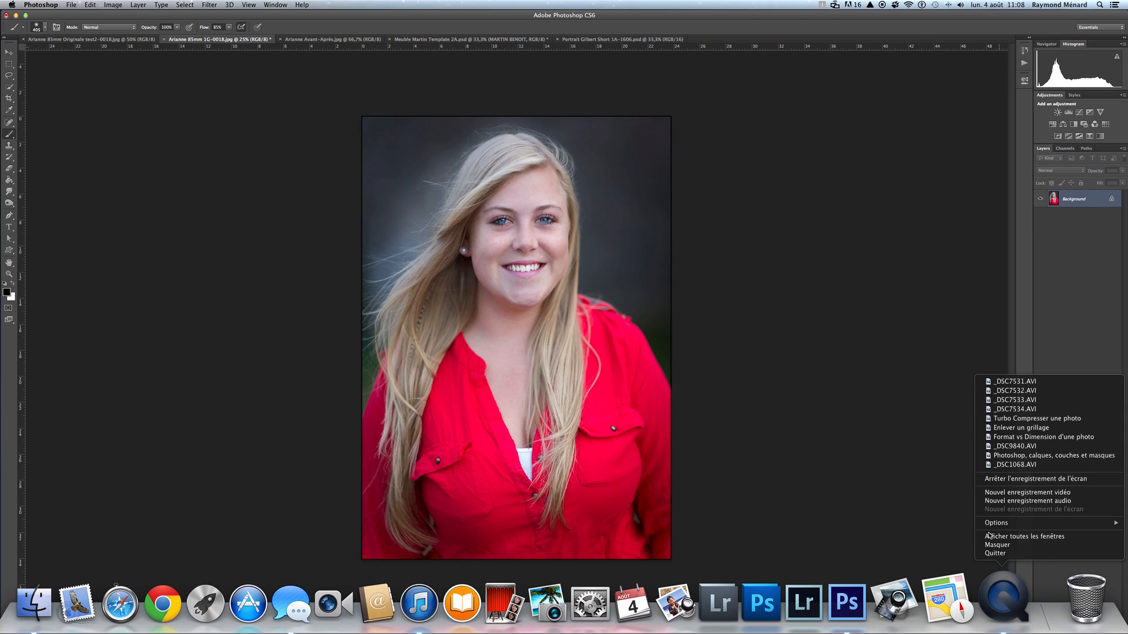